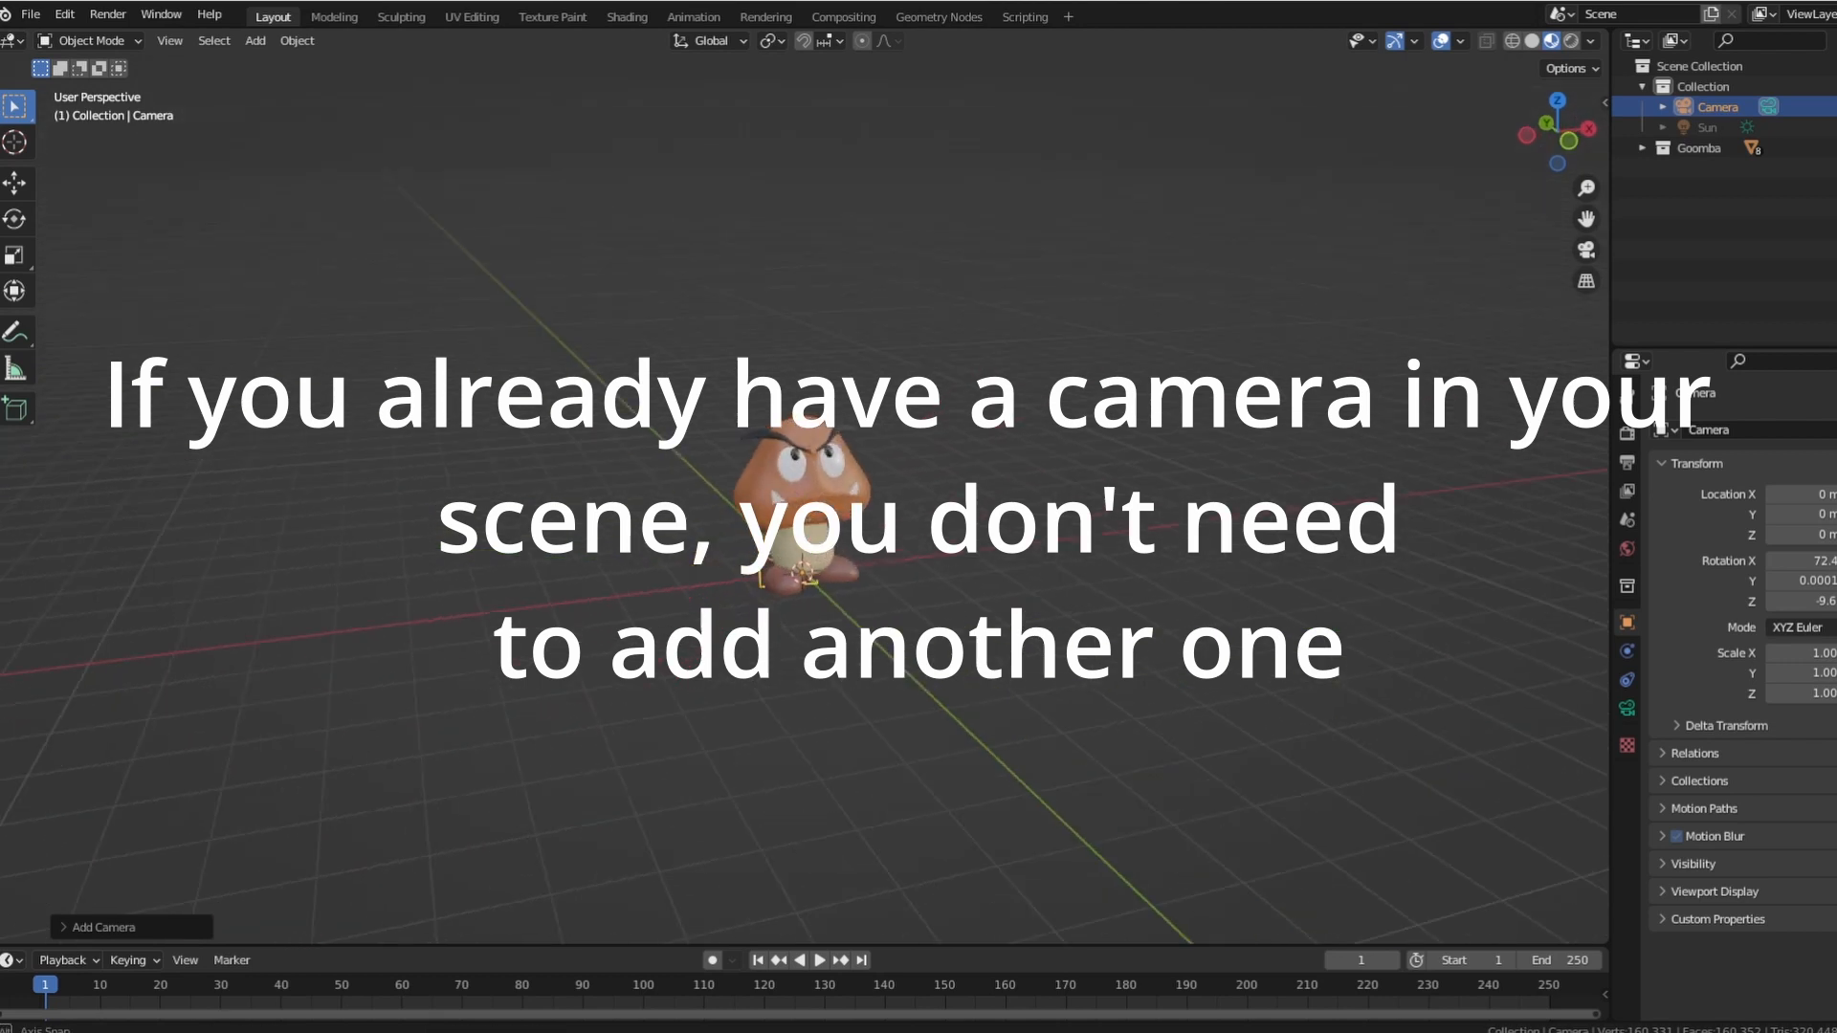
Frame the Goomba in the 3D viewport and align the active camera to that view.
middle_click_drag(952, 489, 989, 572)
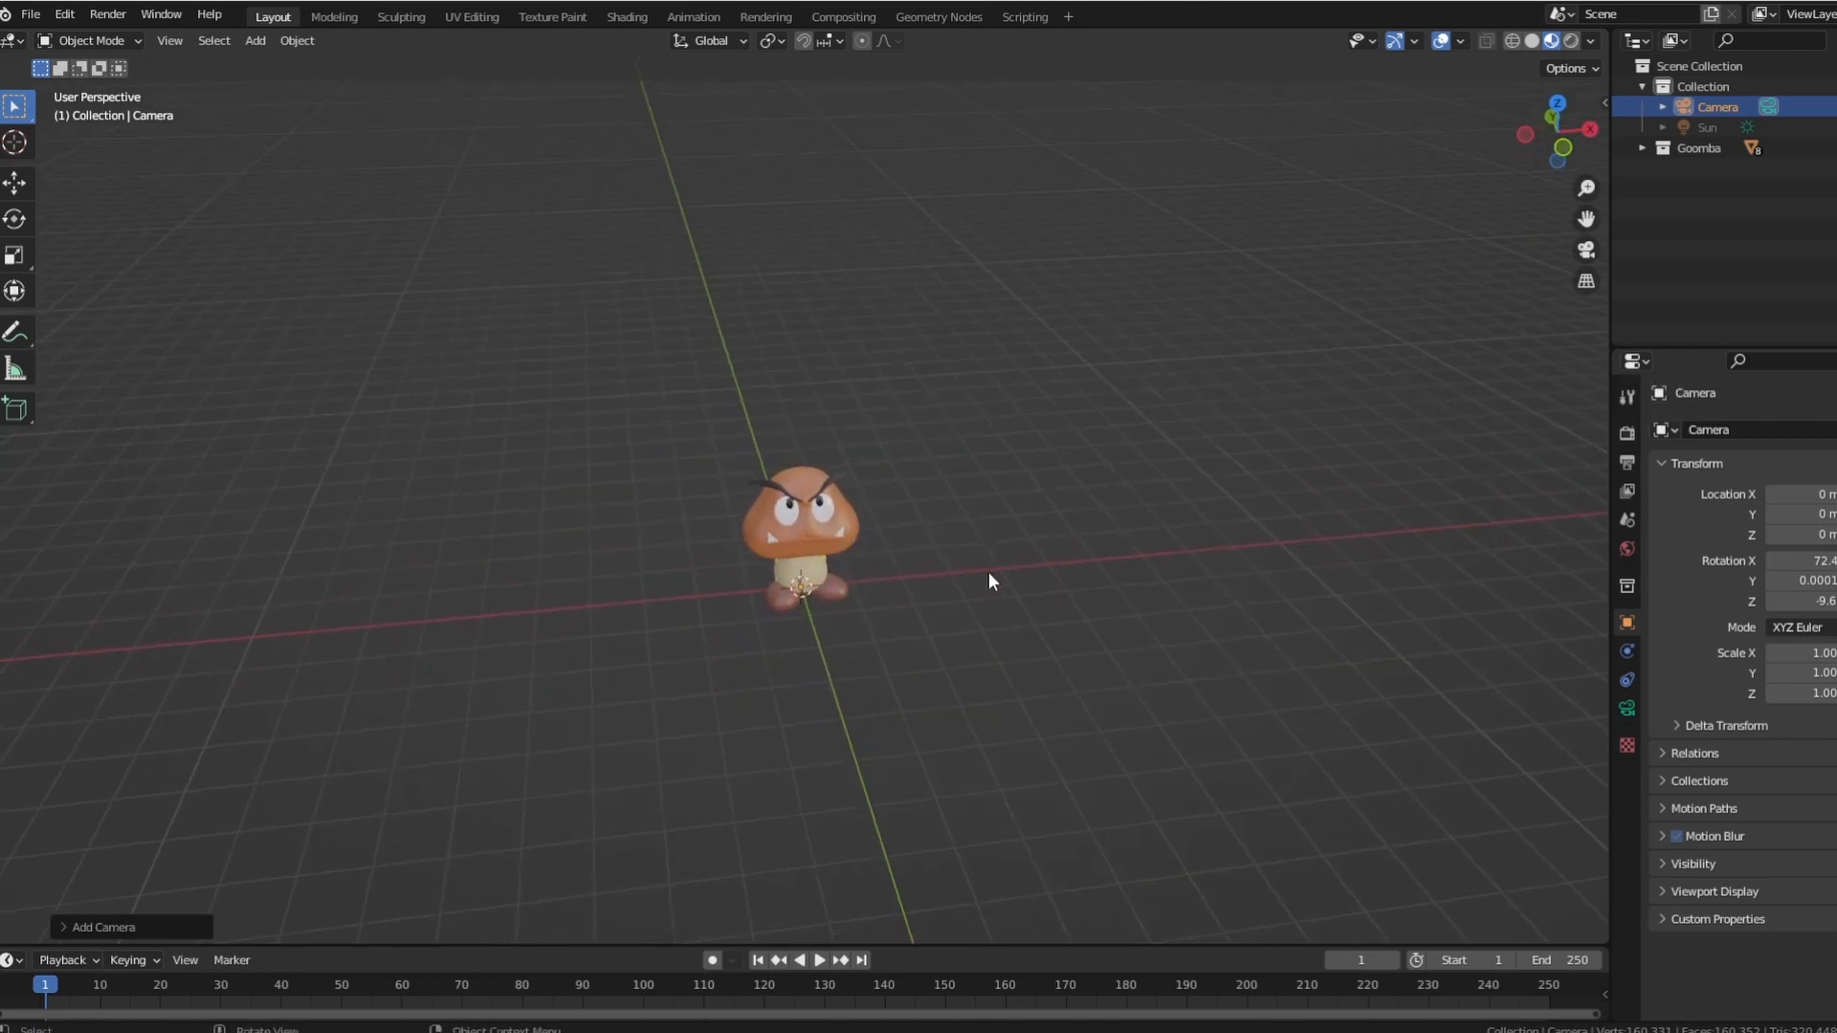
scroll(988, 578, "up", 2)
middle_click_drag(953, 643, 990, 583)
scroll(986, 560, "down", 1)
scroll(967, 612, "up", 2)
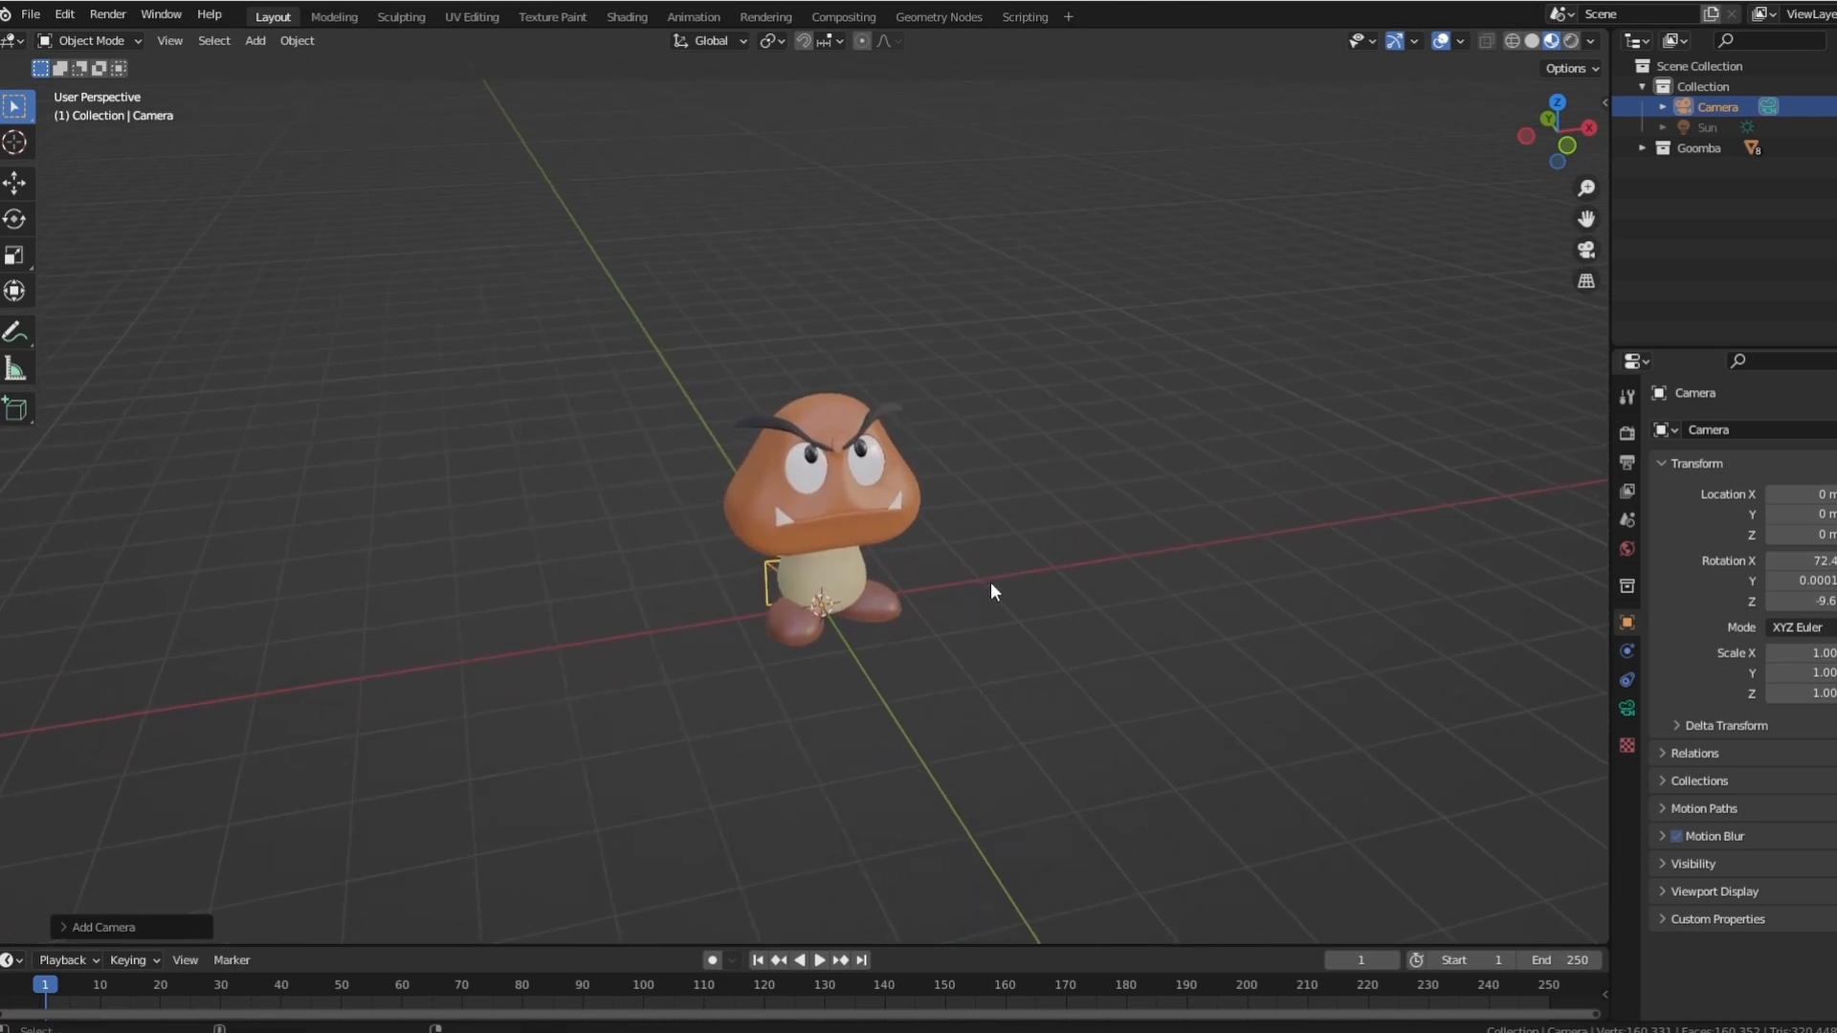
key("ctrl+alt+KP_0")
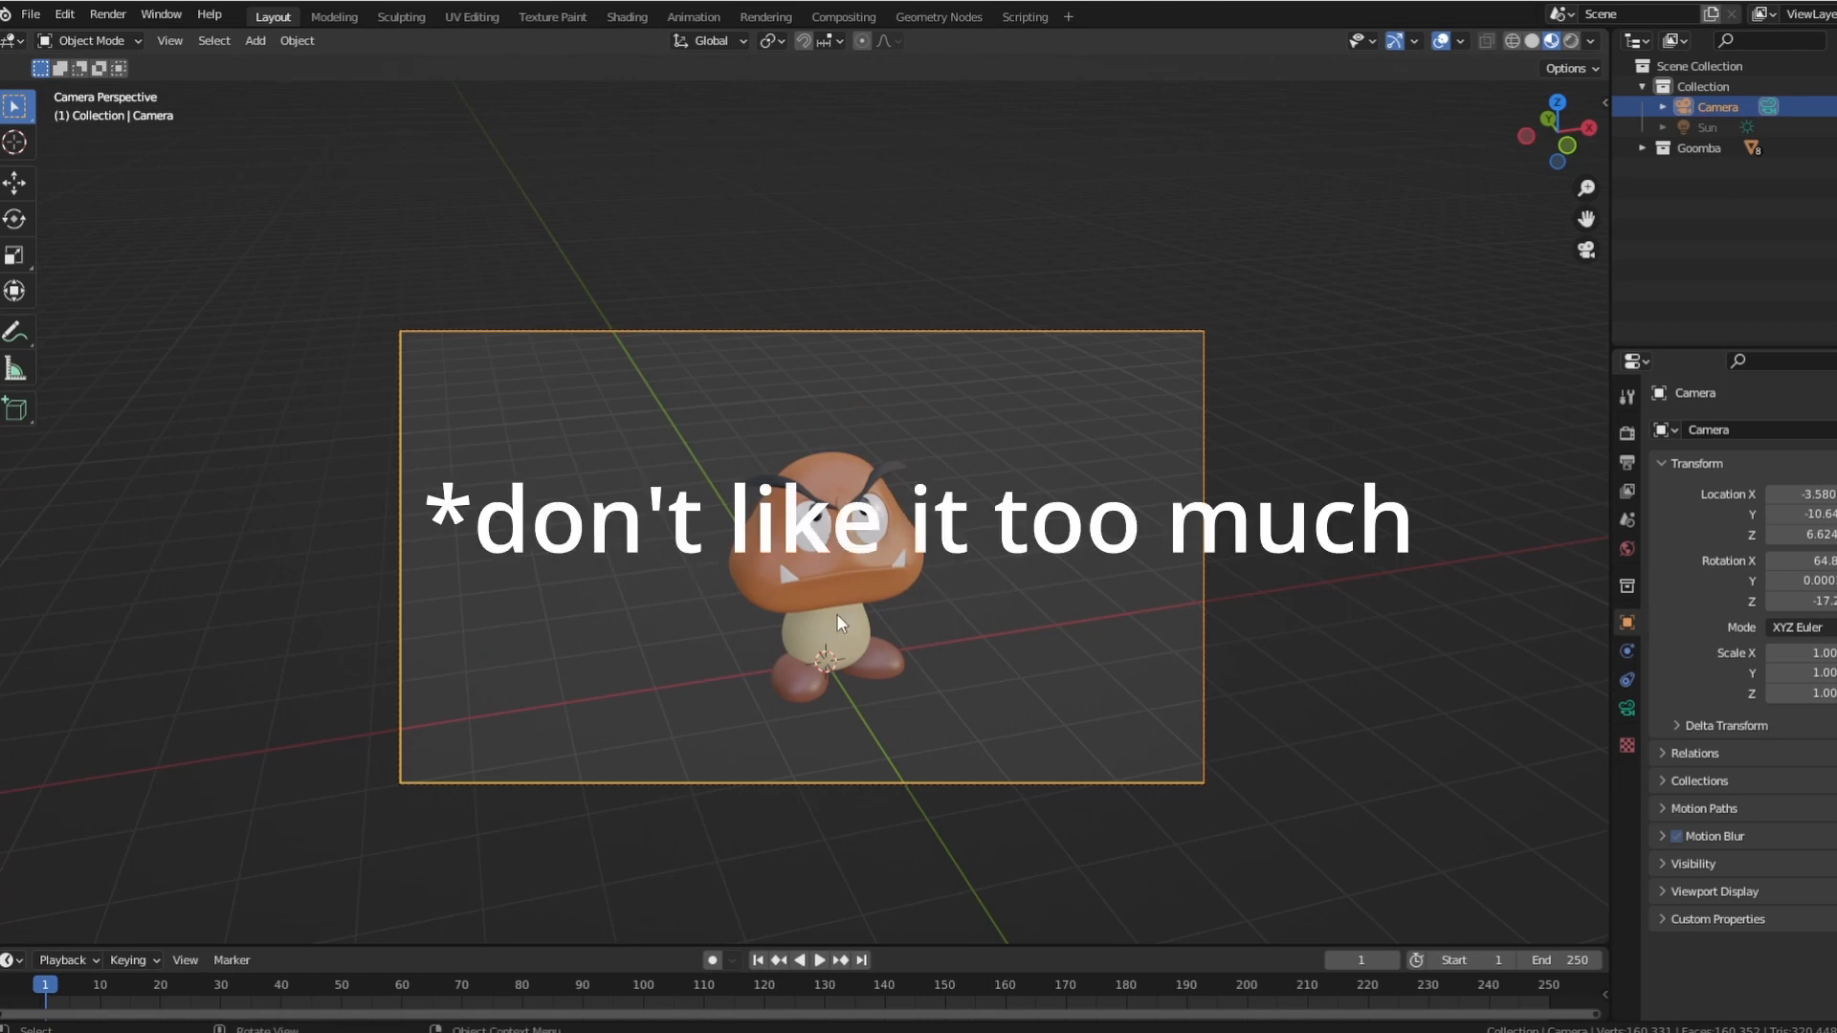
Temporarily lock the camera to the view and shift its framing to centre the Goomba, turning the lock off again.
key("n")
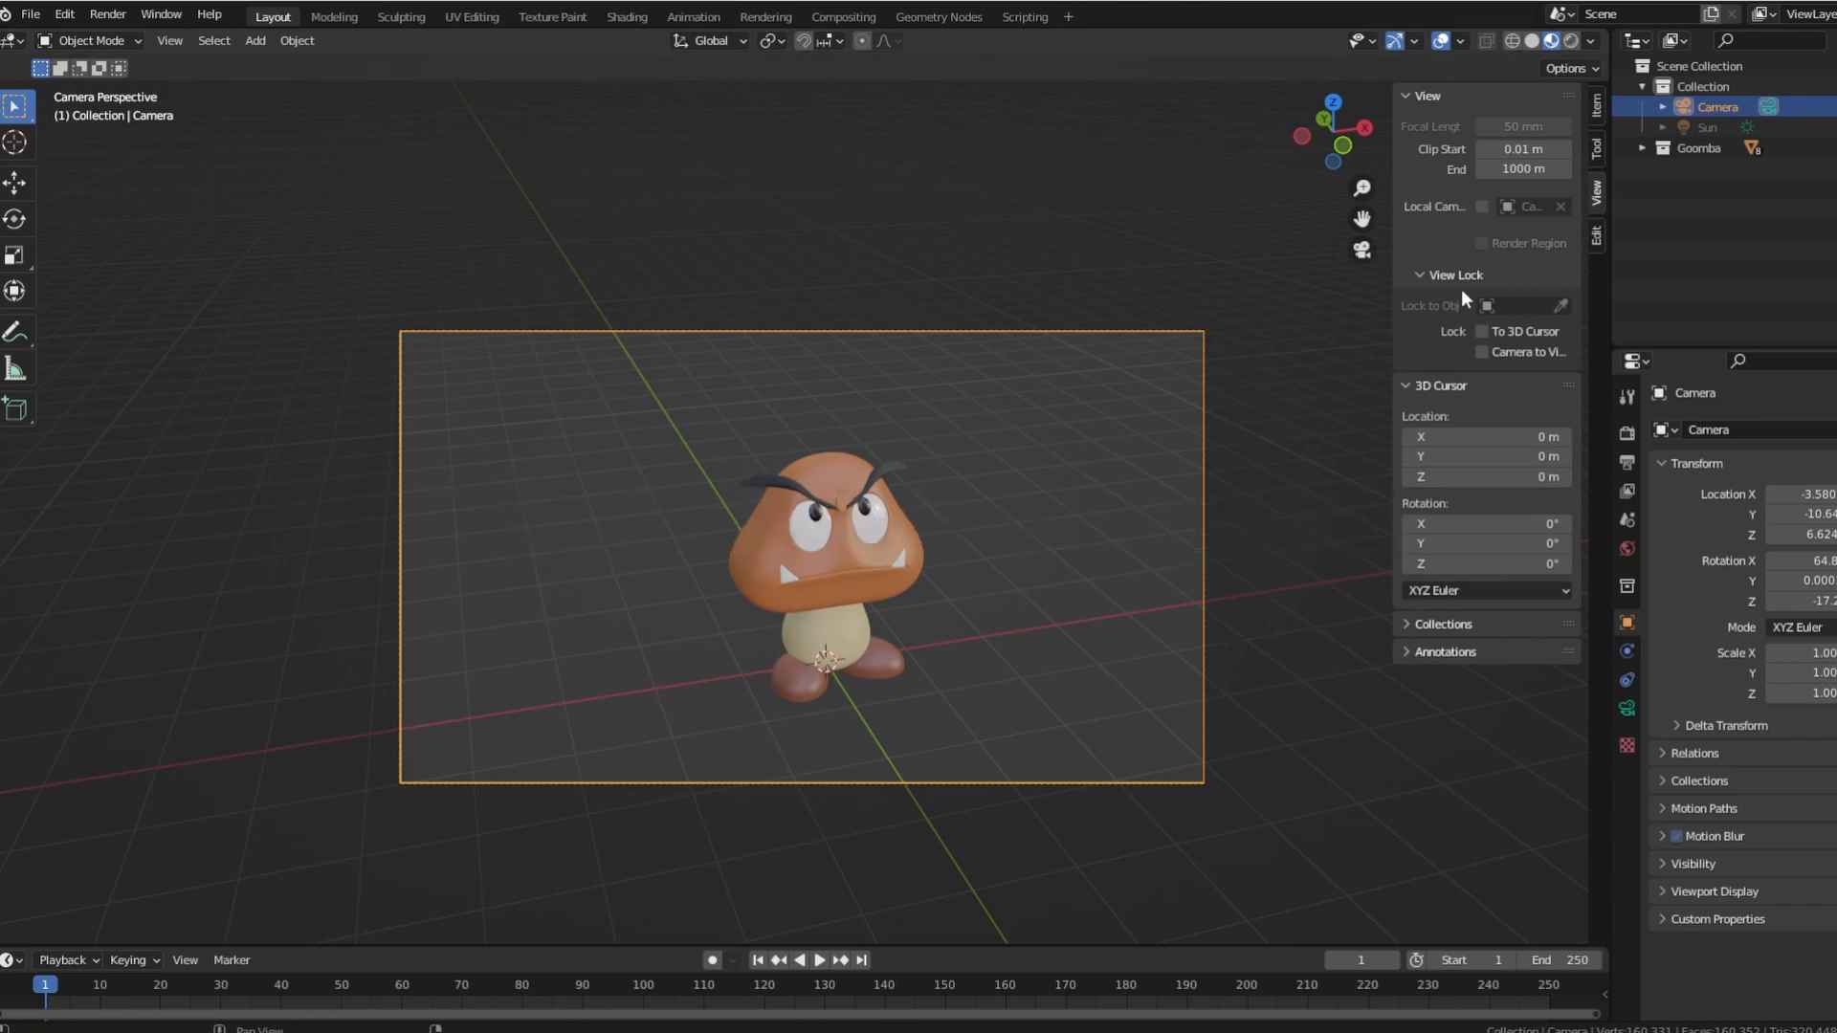
left_click(1488, 353)
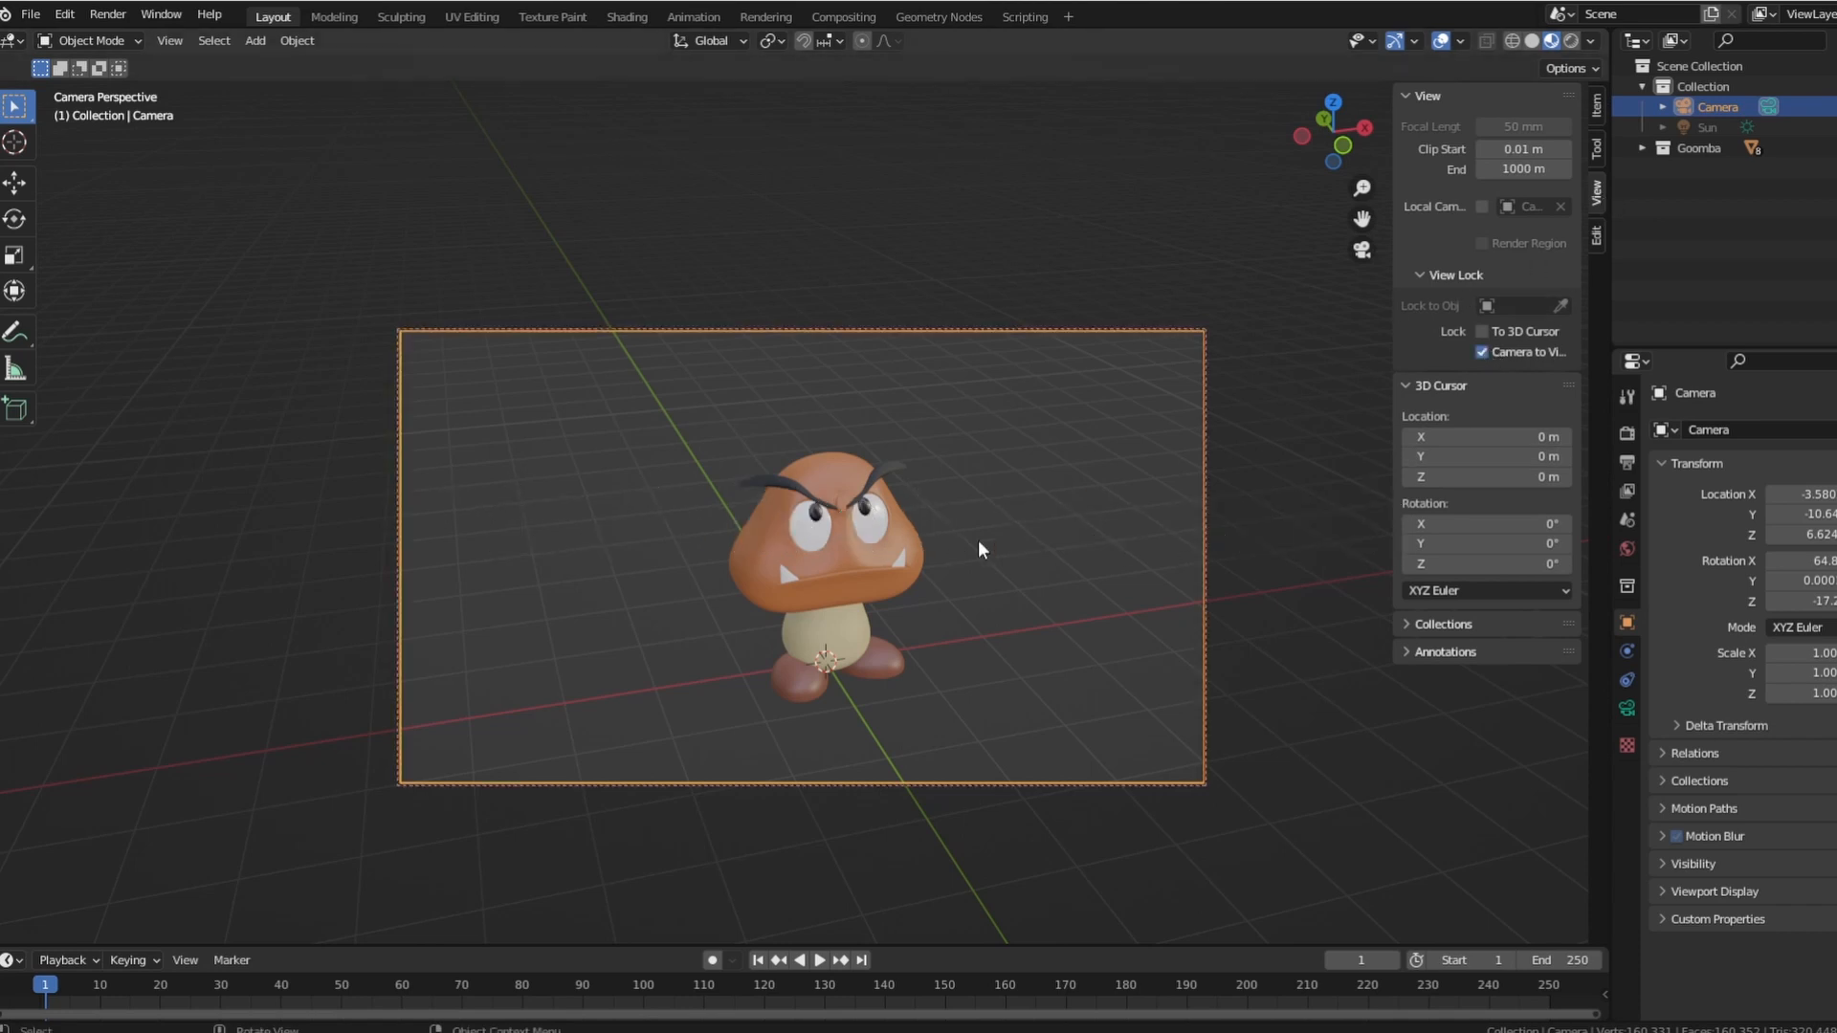
middle_click_drag(1011, 563, 892, 507)
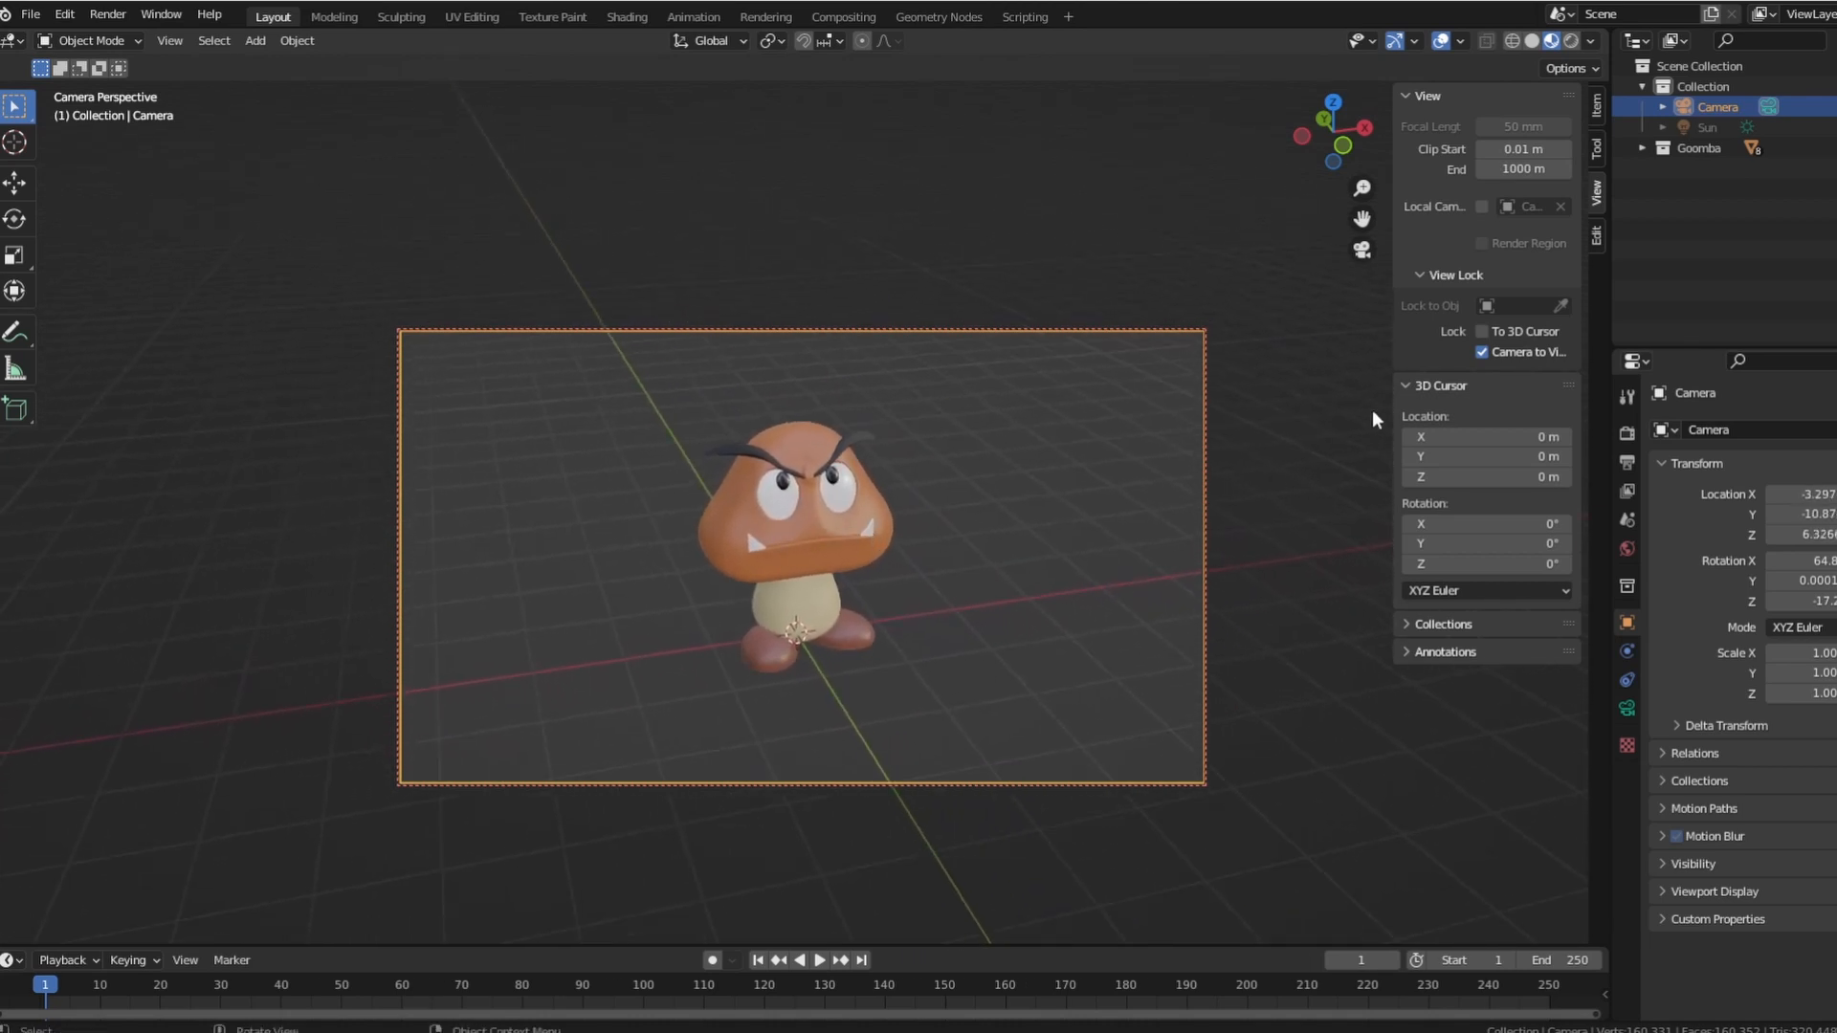
left_click(1483, 354)
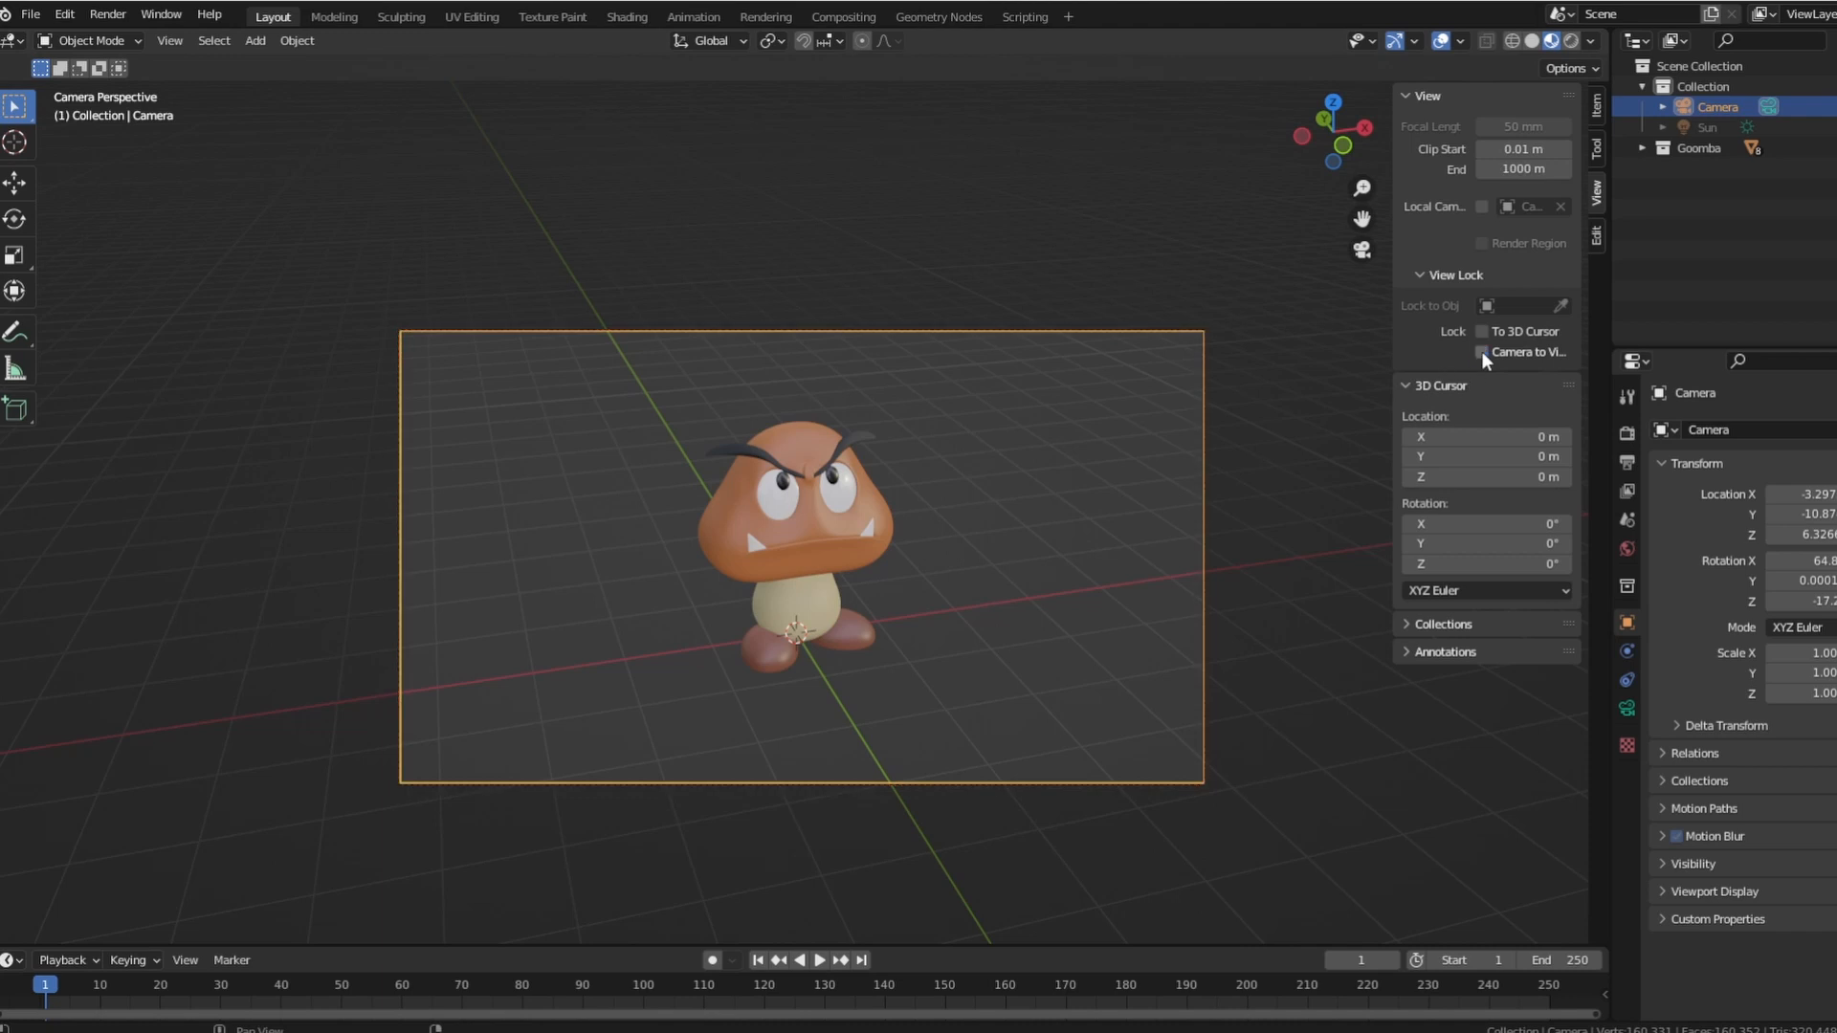
Leave the camera view and add a Plain Axes empty at the world origin.
middle_click(982, 446)
scroll(927, 438, "down", 3)
middle_click_drag(976, 460, 933, 455)
middle_click_drag(893, 530, 920, 513)
scroll(920, 513, "up", 2)
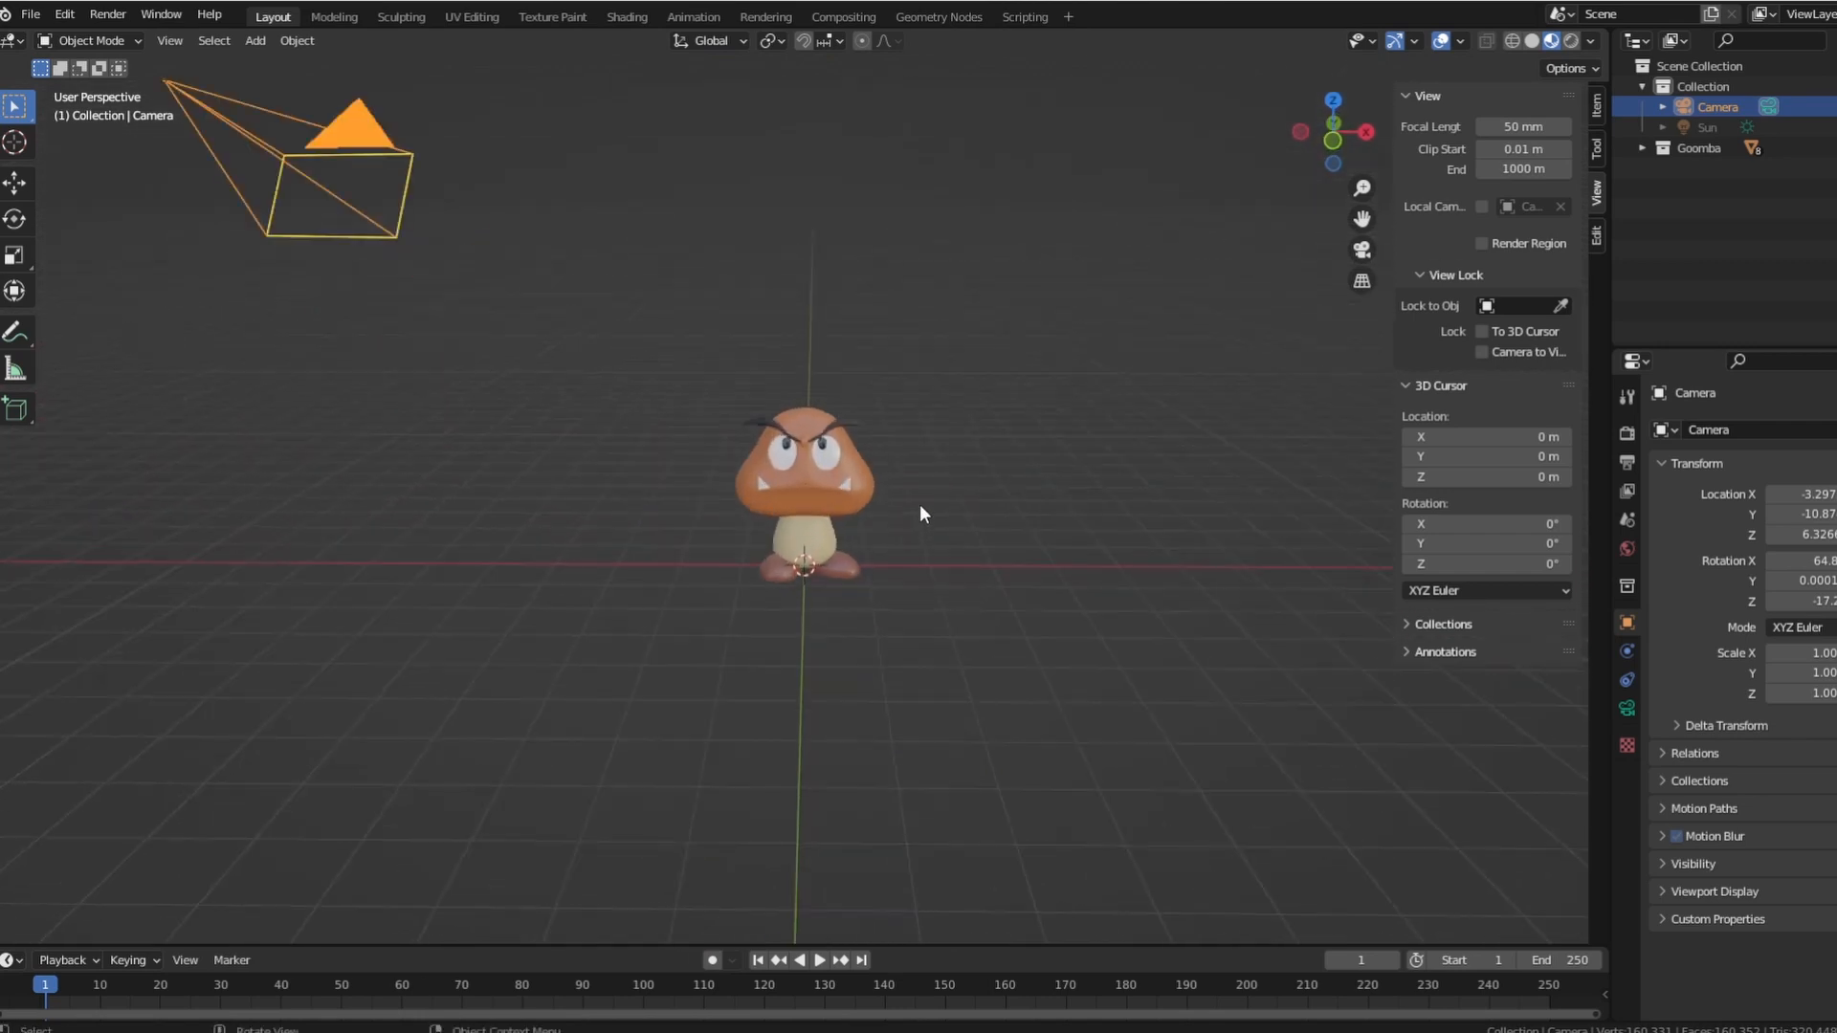
scroll(920, 514, "up", 1)
key("shift+a")
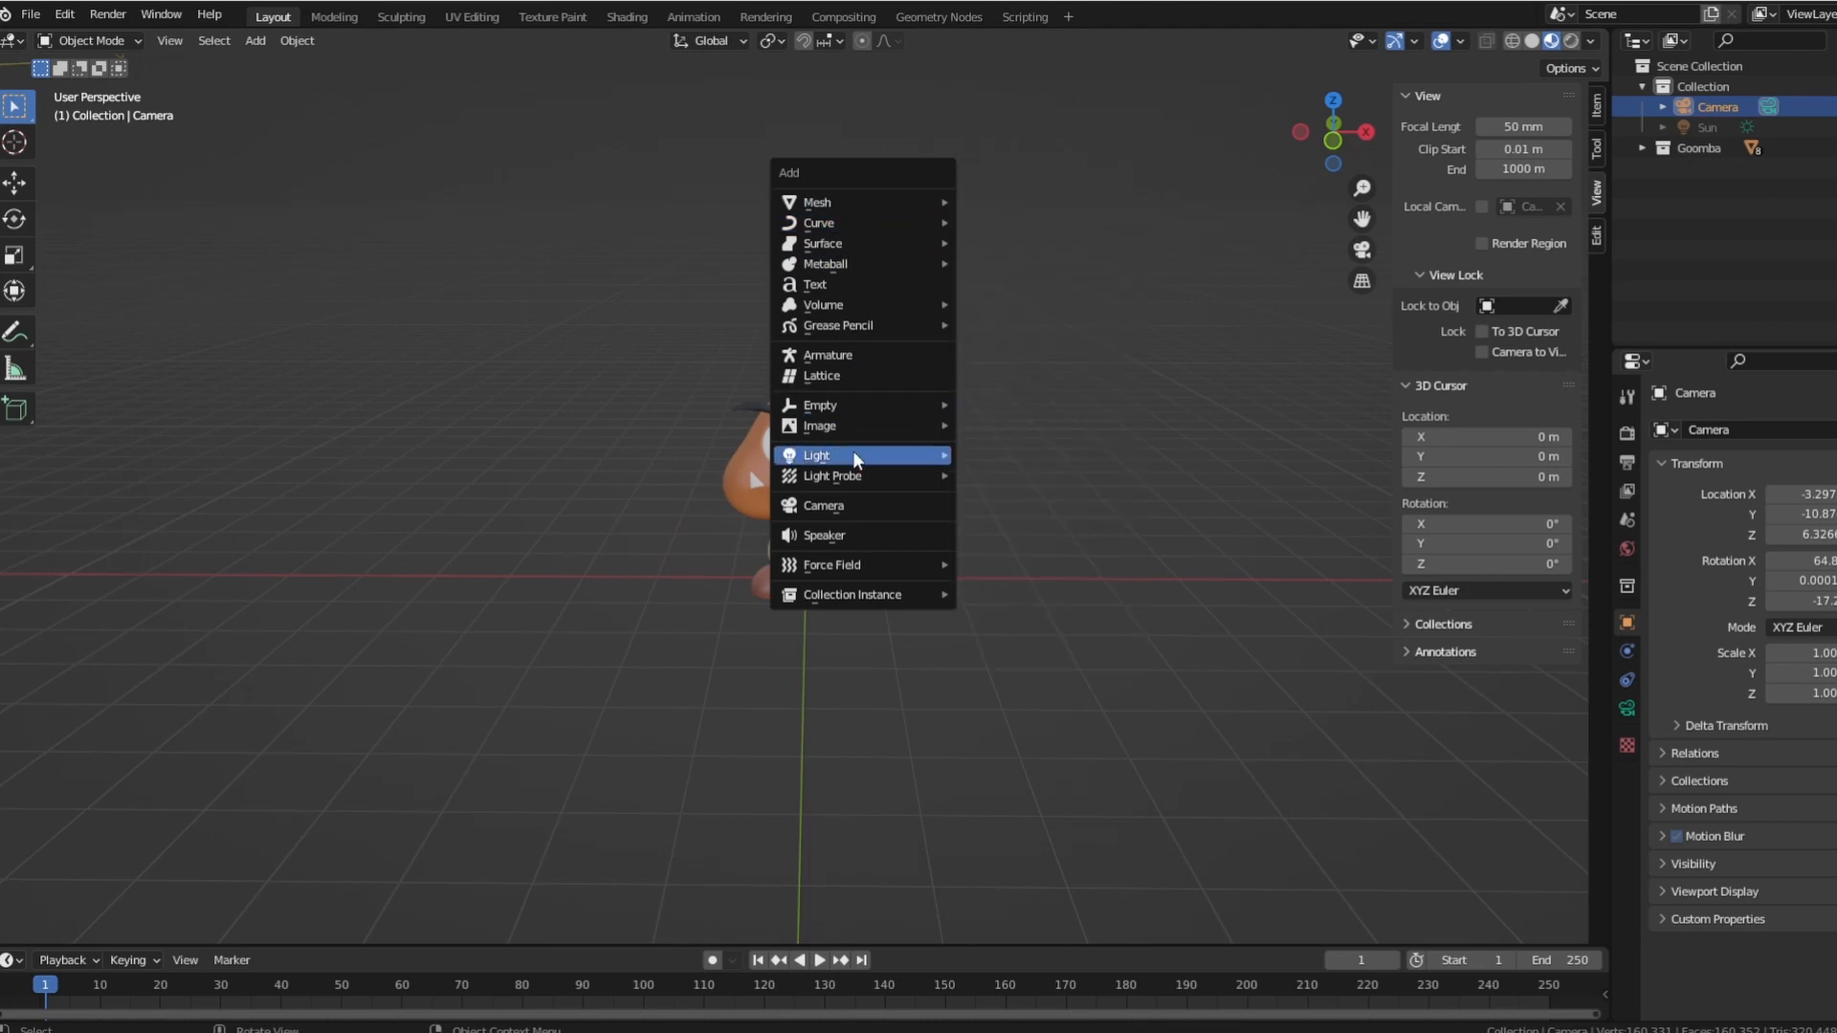
mouse_move(868, 404)
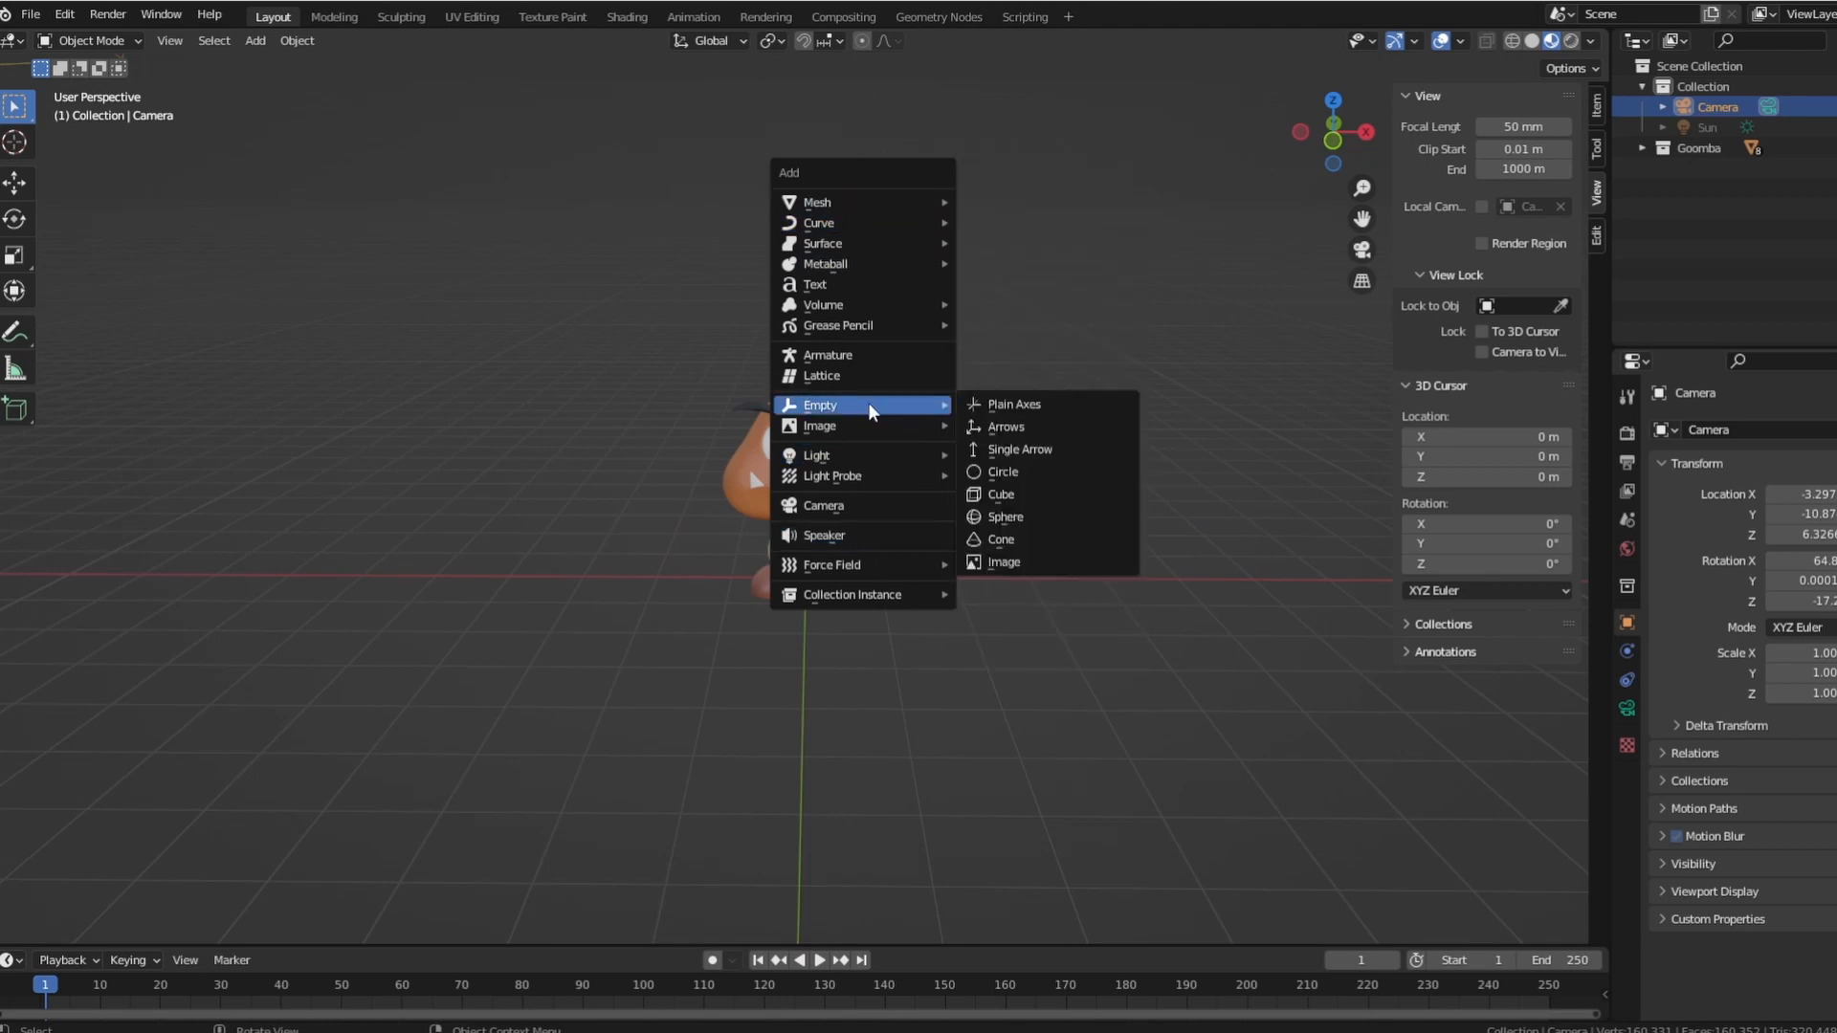
left_click(1046, 403)
Move the empty up along the global Z axis by about 1.12 m to the middle of the Goomba.
middle_click_drag(1023, 491, 907, 583)
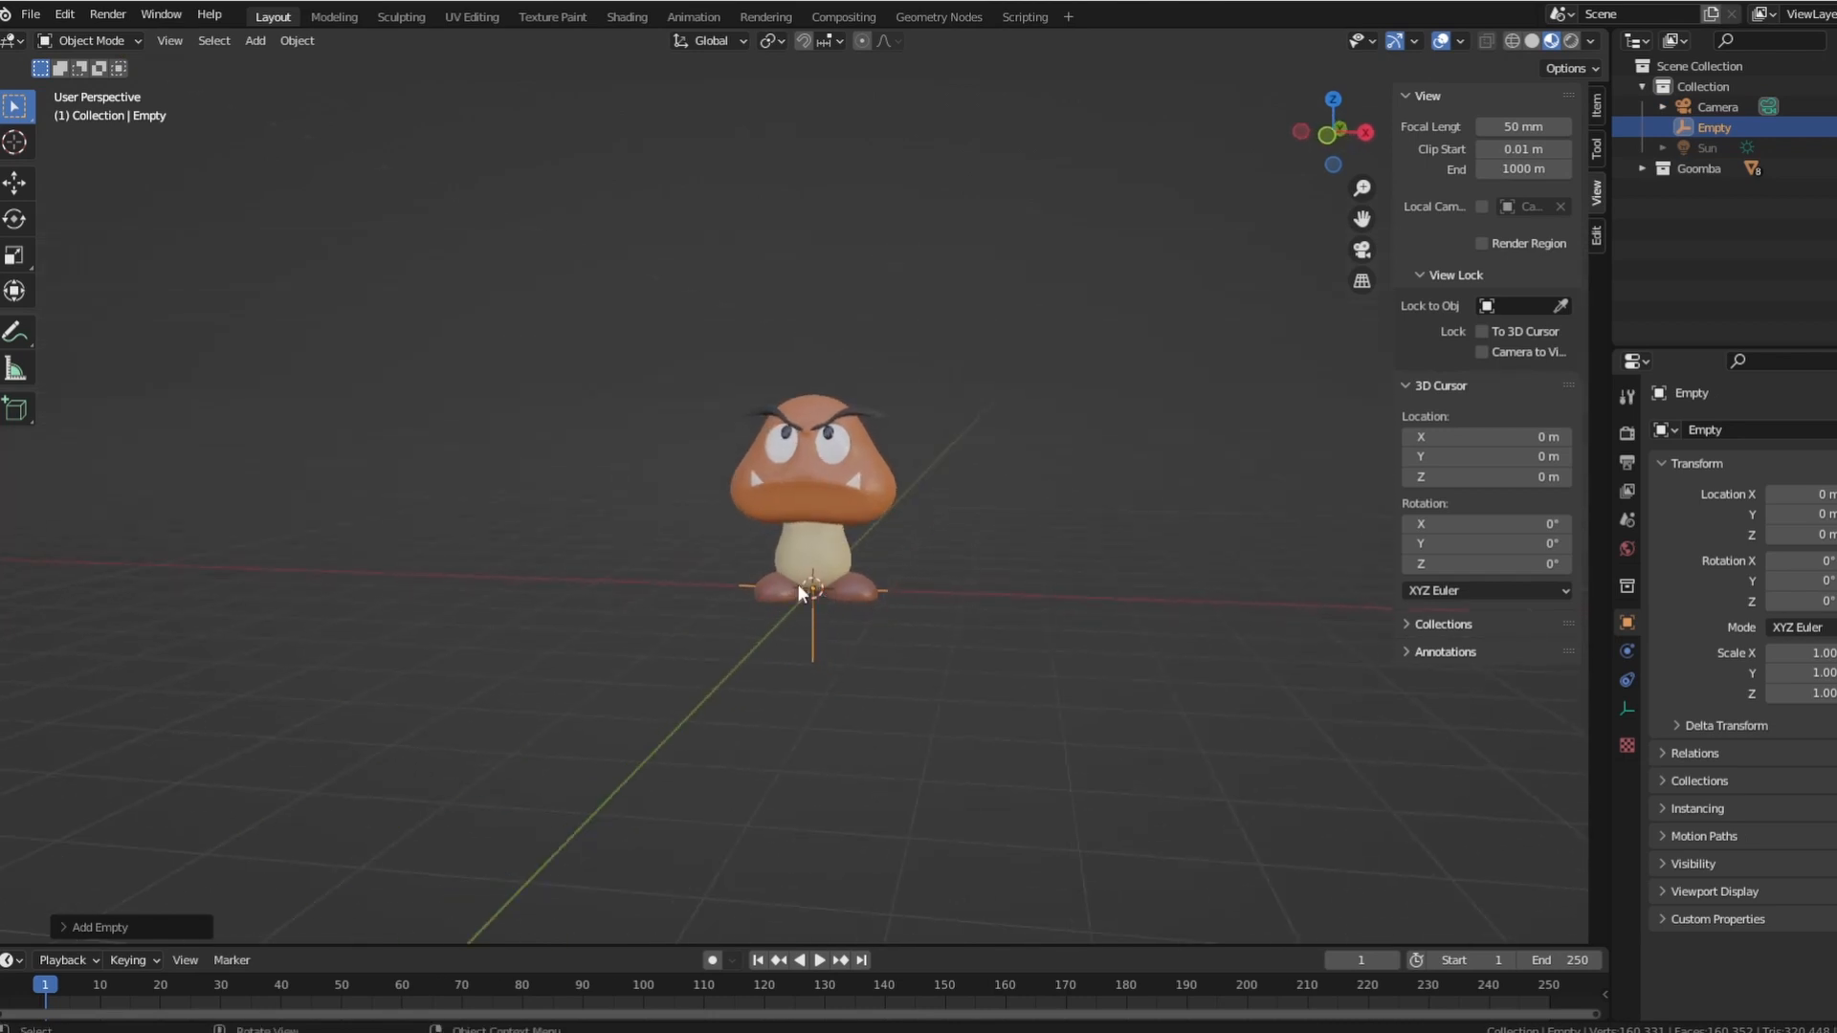
middle_click_drag(838, 622, 886, 698)
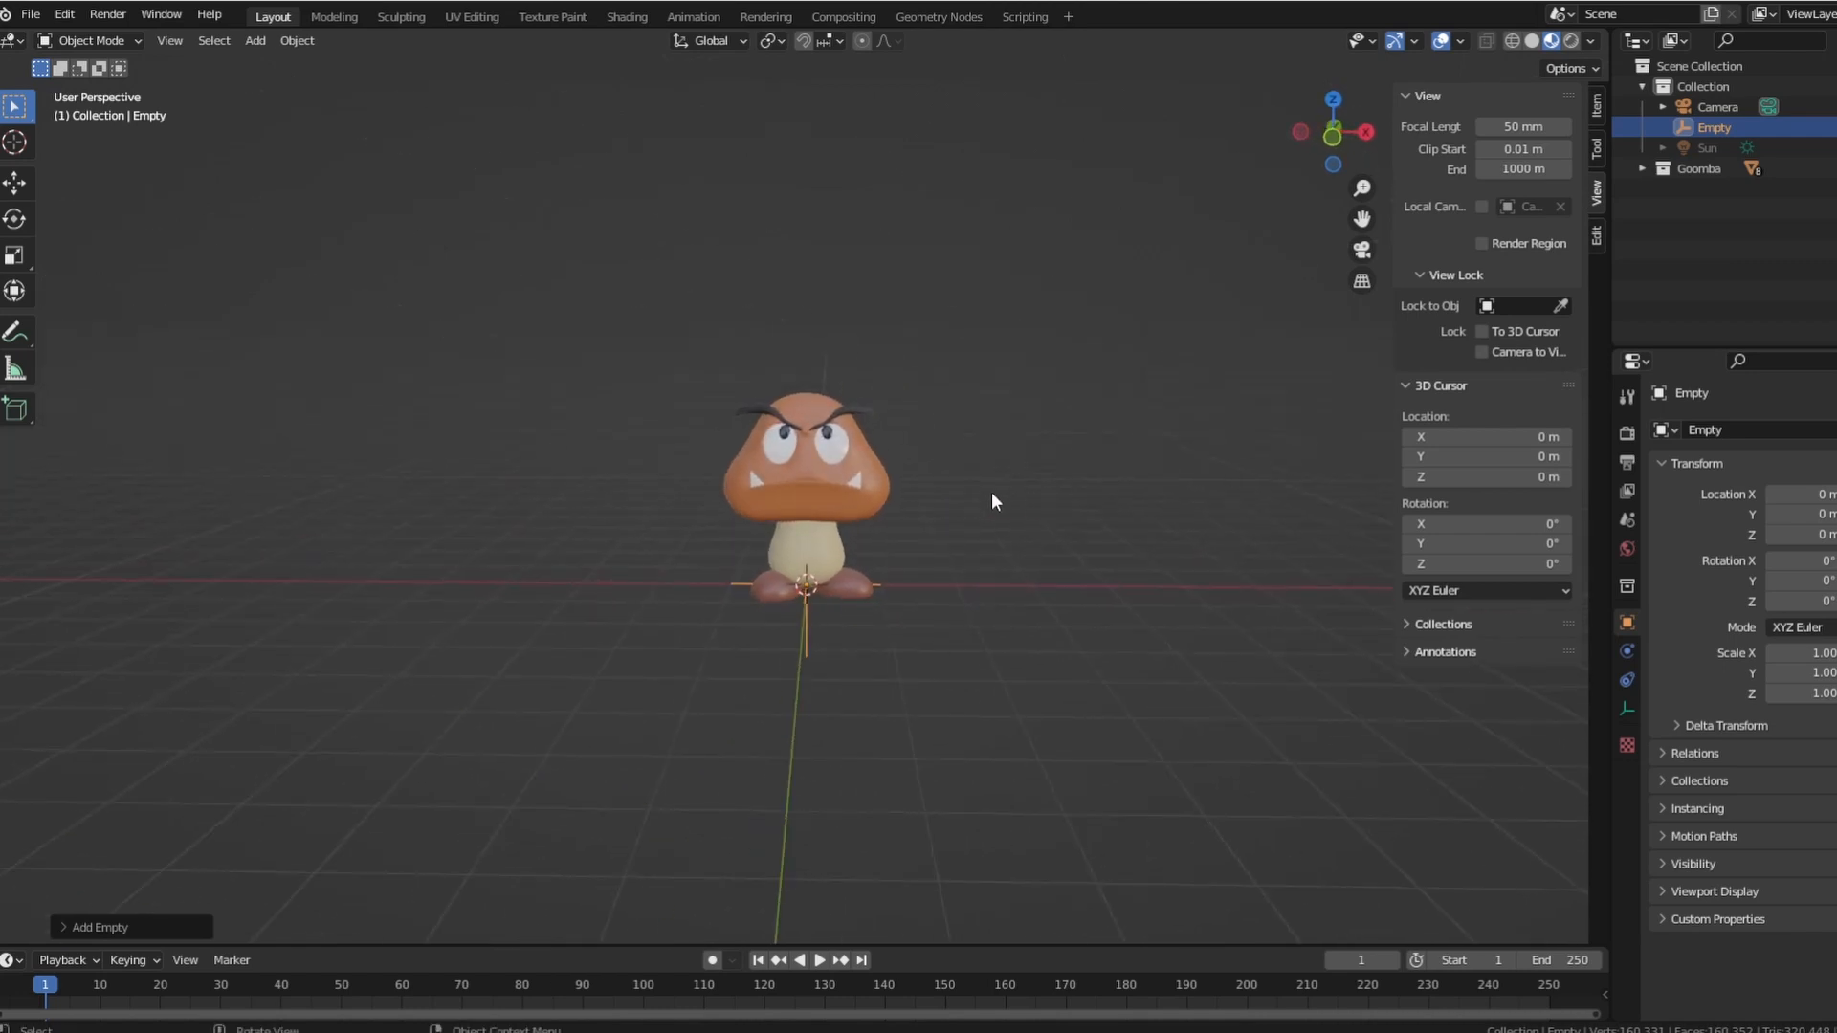
key("g")
key("z")
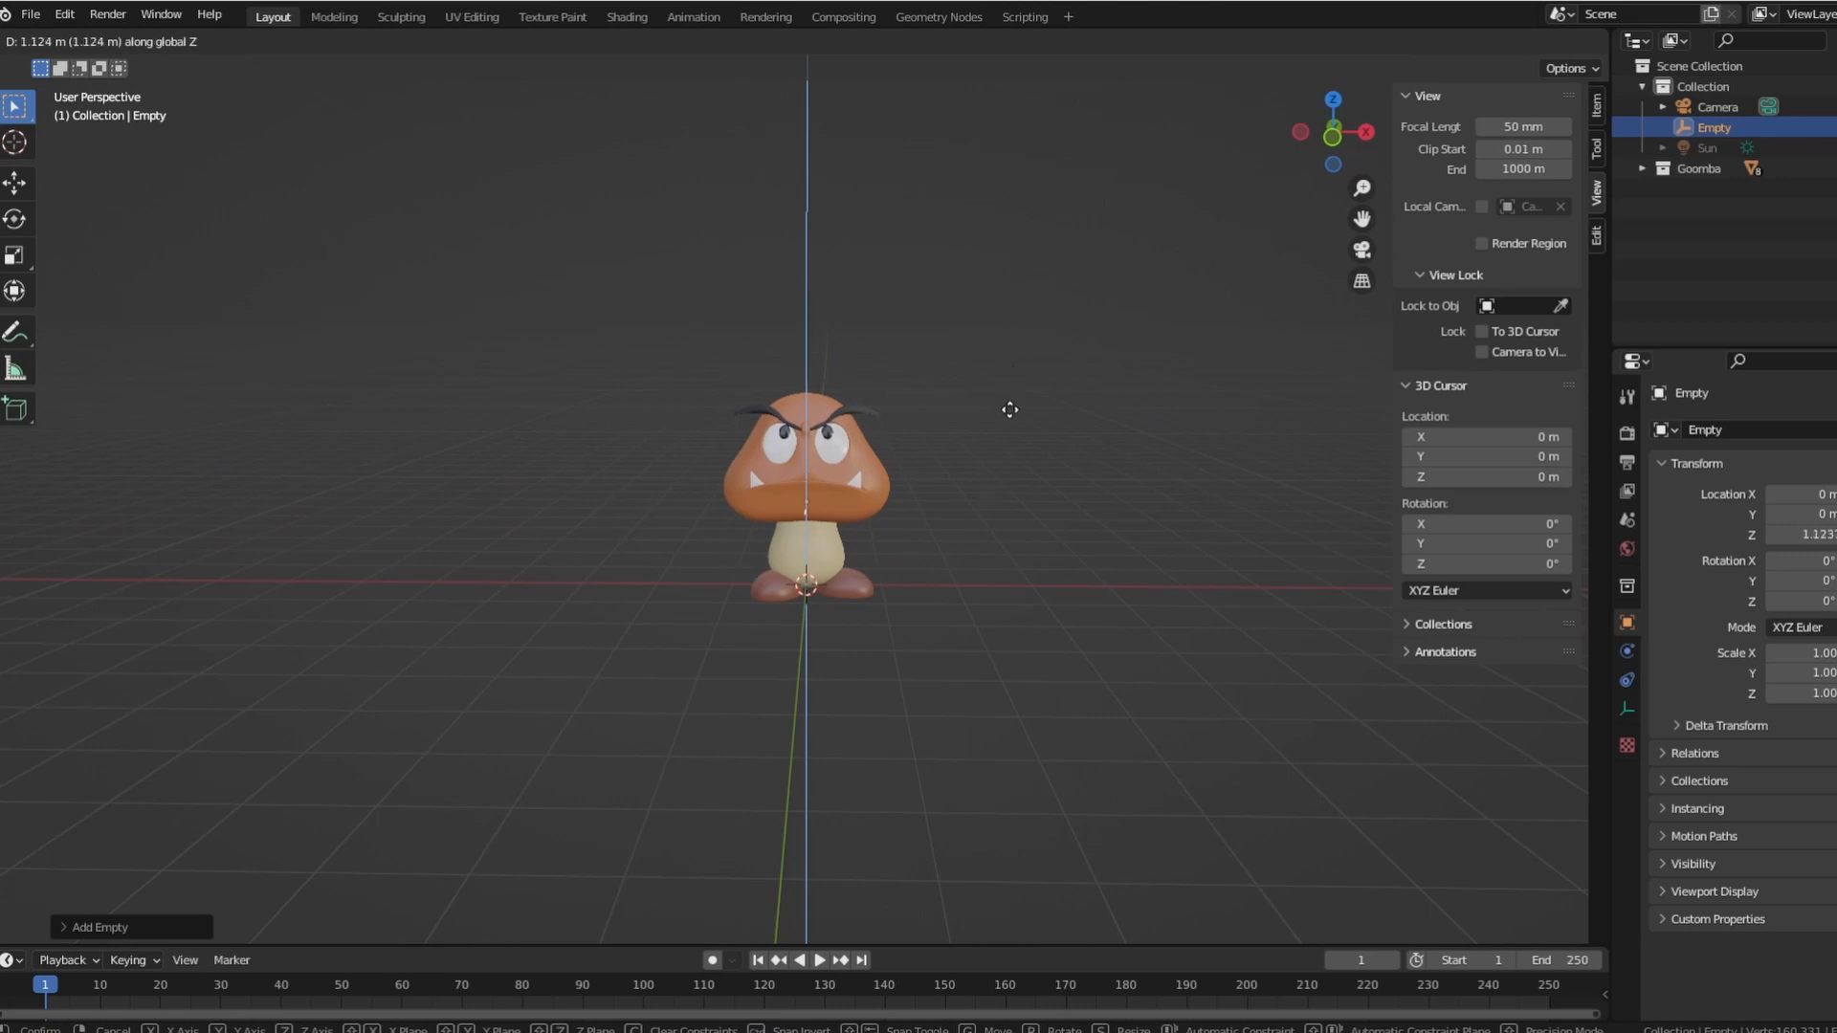
left_click(1009, 410)
Scale the empty up uniformly to about 2.44 so it extends beyond the Goomba.
middle_click_drag(963, 554, 930, 519)
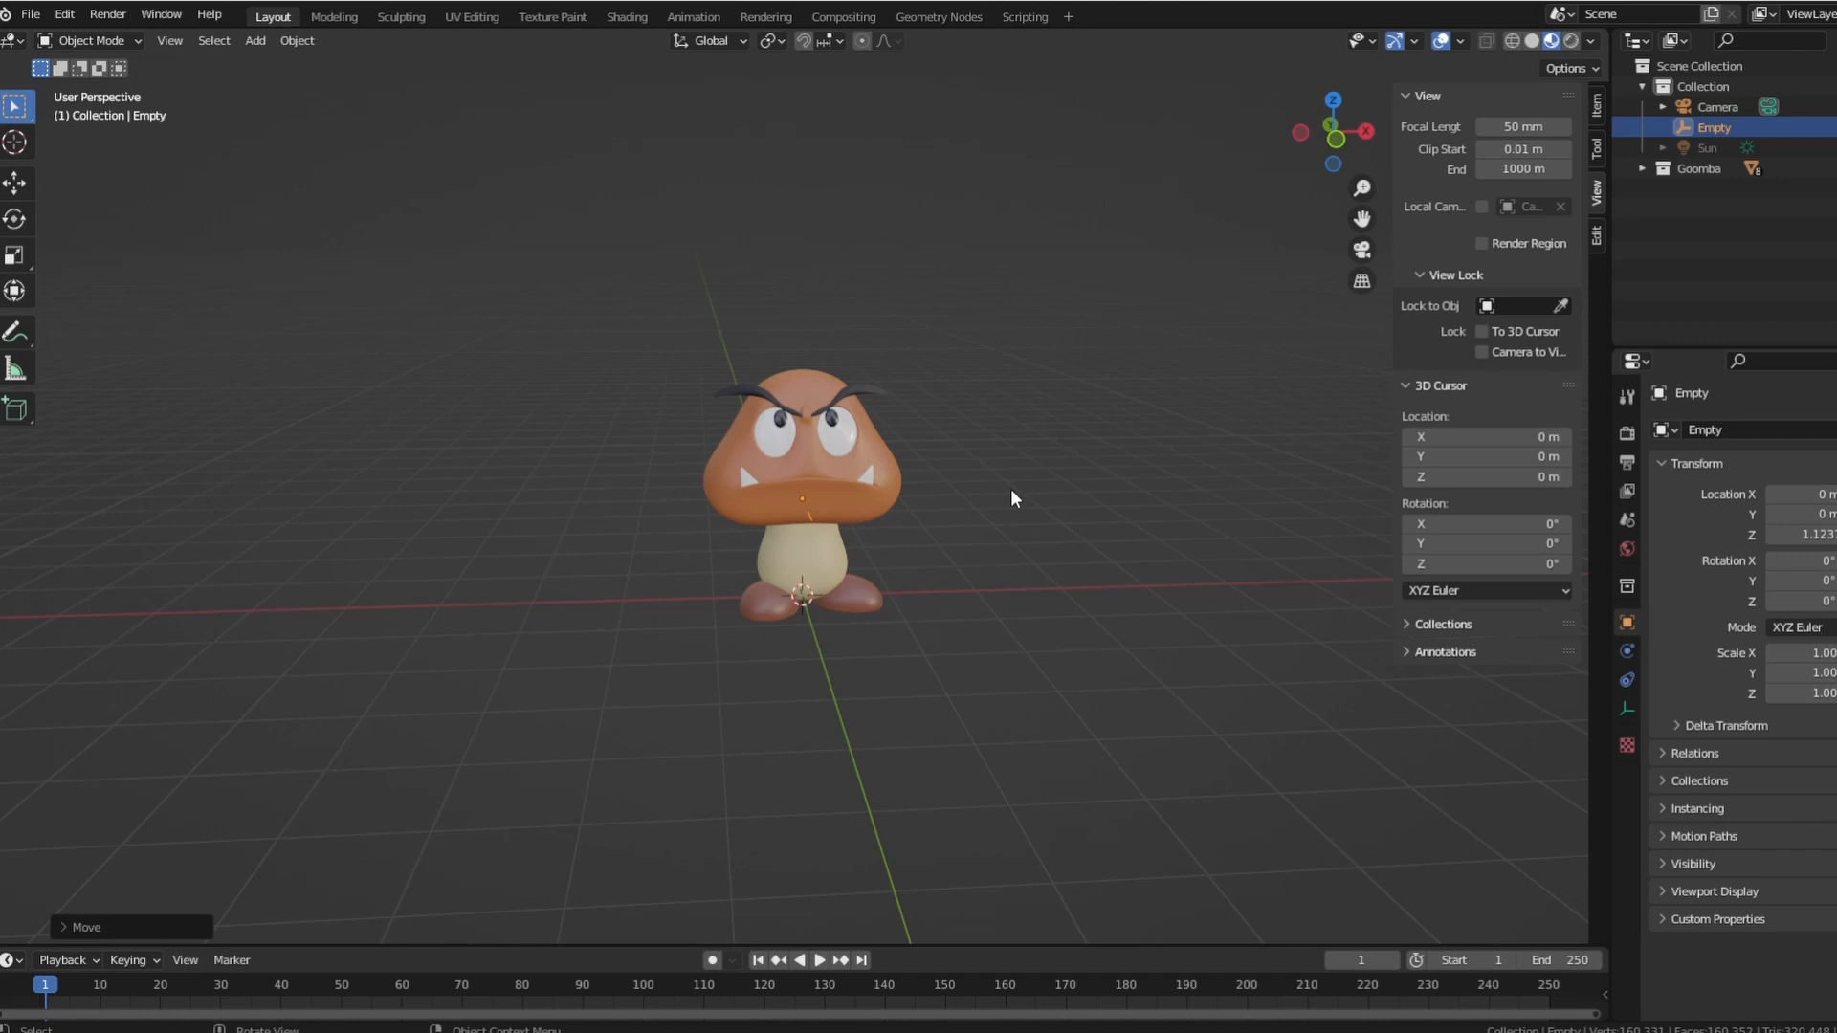
key("s")
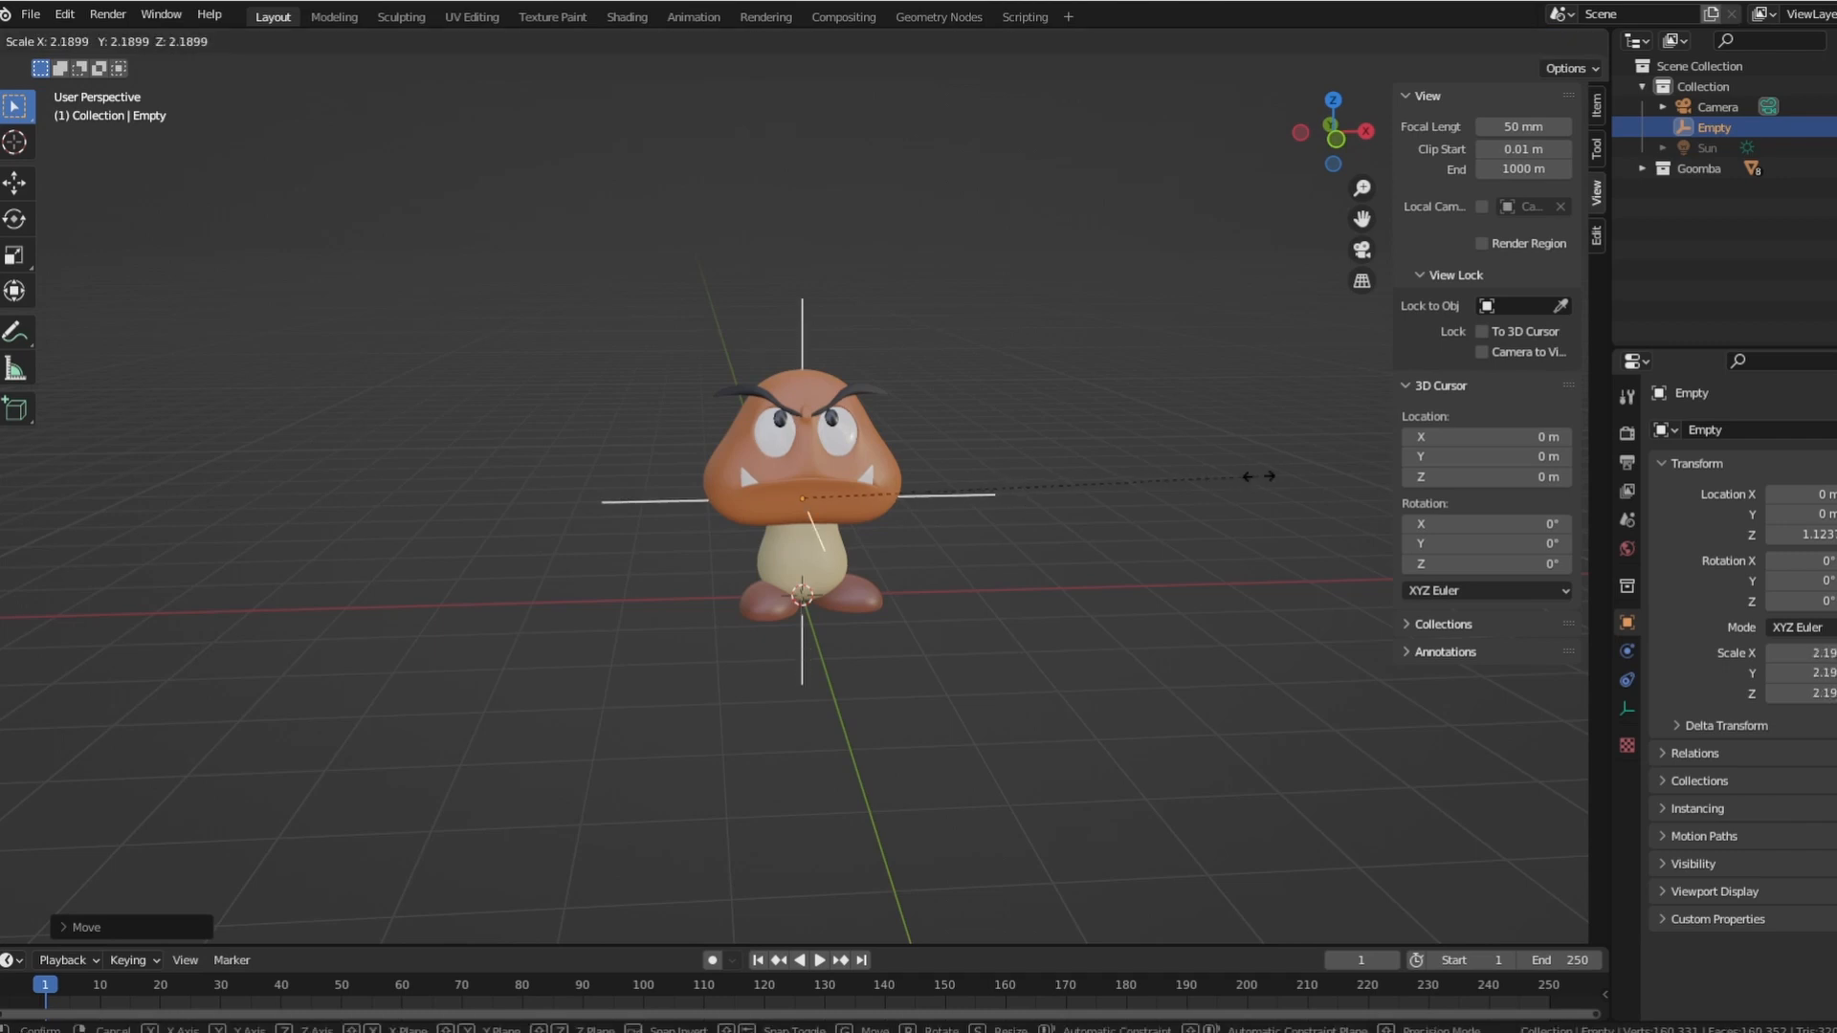
left_click(1310, 460)
middle_click_drag(985, 603, 1057, 565)
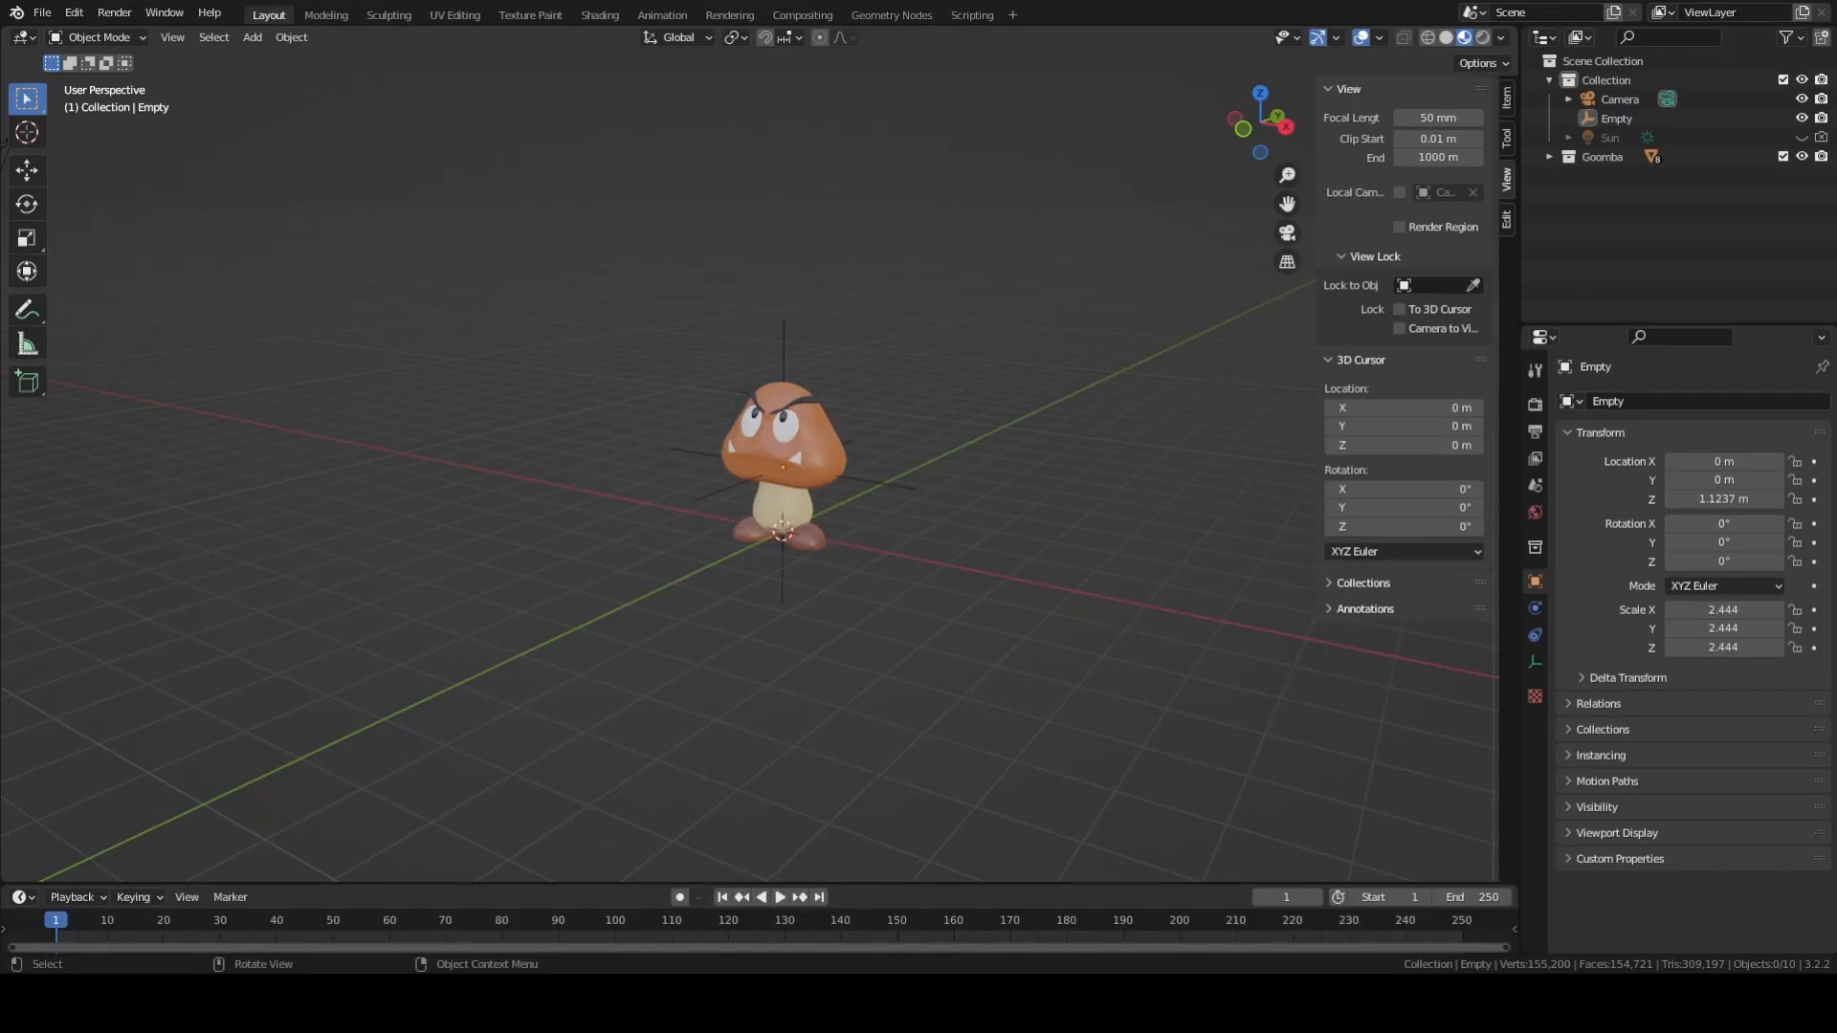
Parent the camera to the empty with the Object option, keeping the empty as the active object.
middle_click_drag(1014, 459, 933, 497)
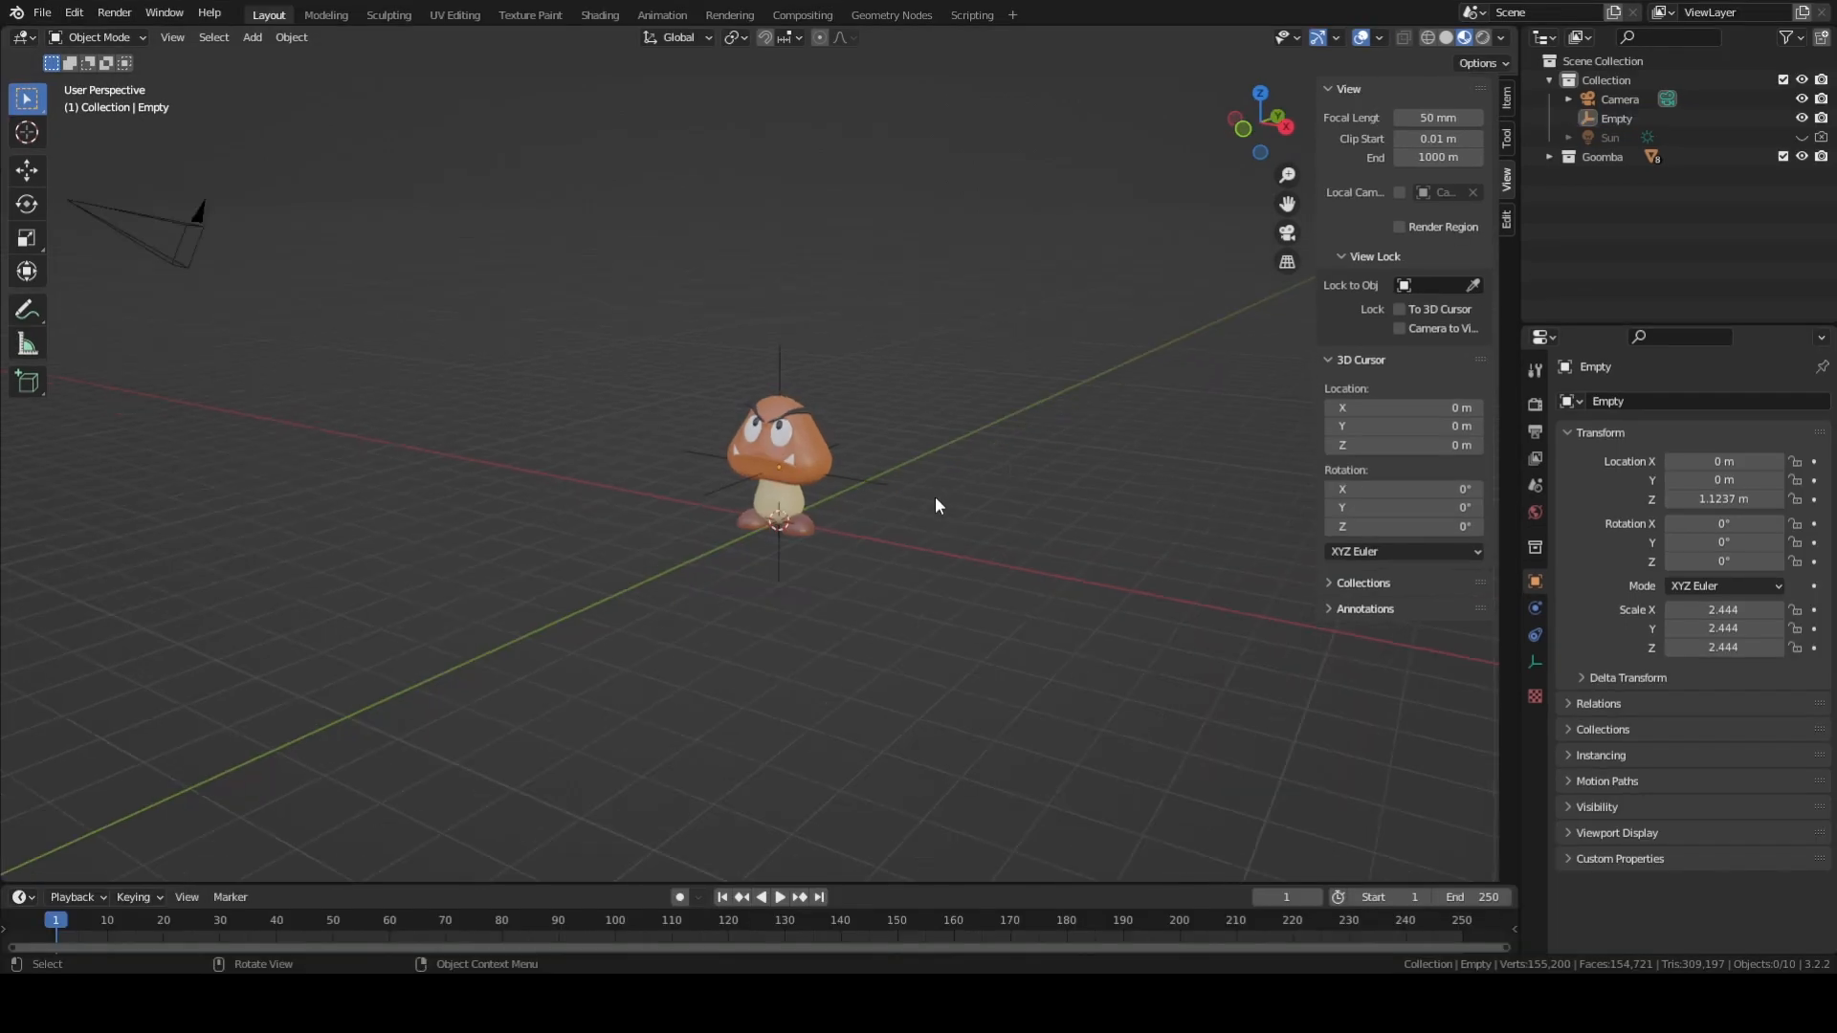
left_click(880, 481)
scroll(1004, 528, "down", 1)
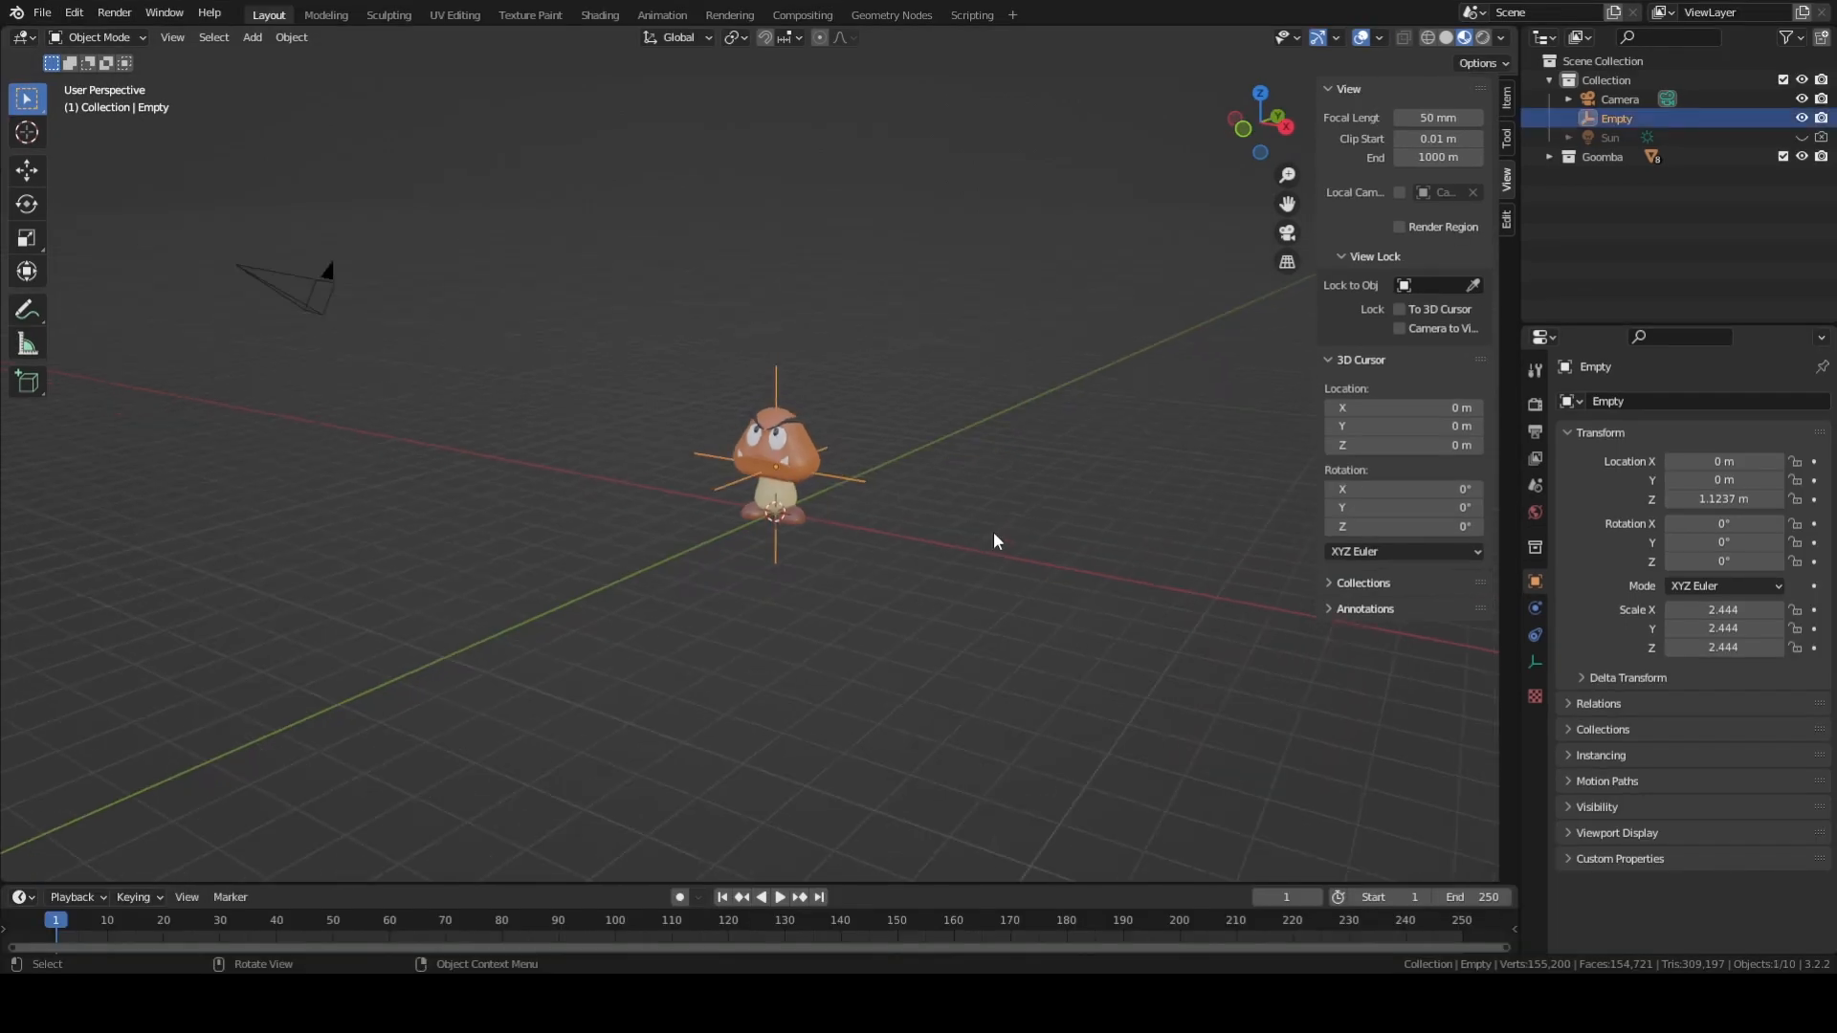
left_click(287, 294)
middle_click_drag(477, 548, 672, 575)
middle_click_drag(1018, 409, 1063, 406)
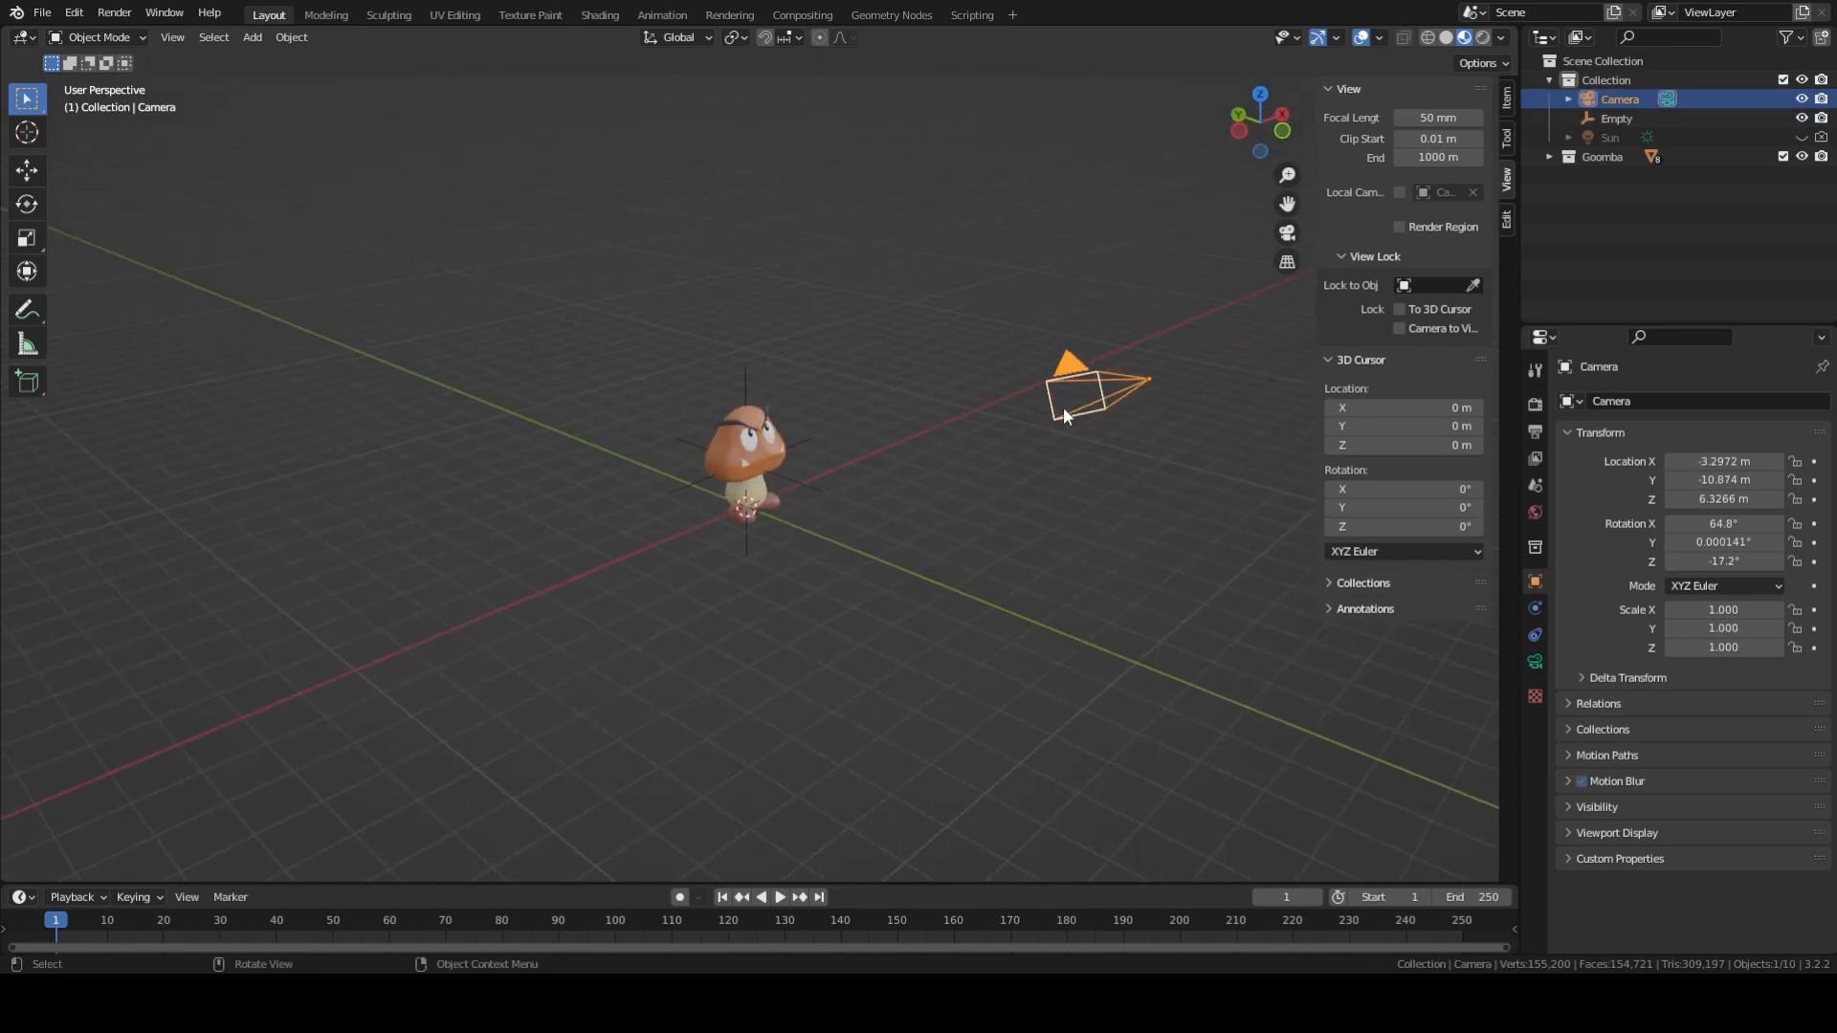
left_click(745, 371, "shift")
middle_click_drag(947, 421, 887, 508)
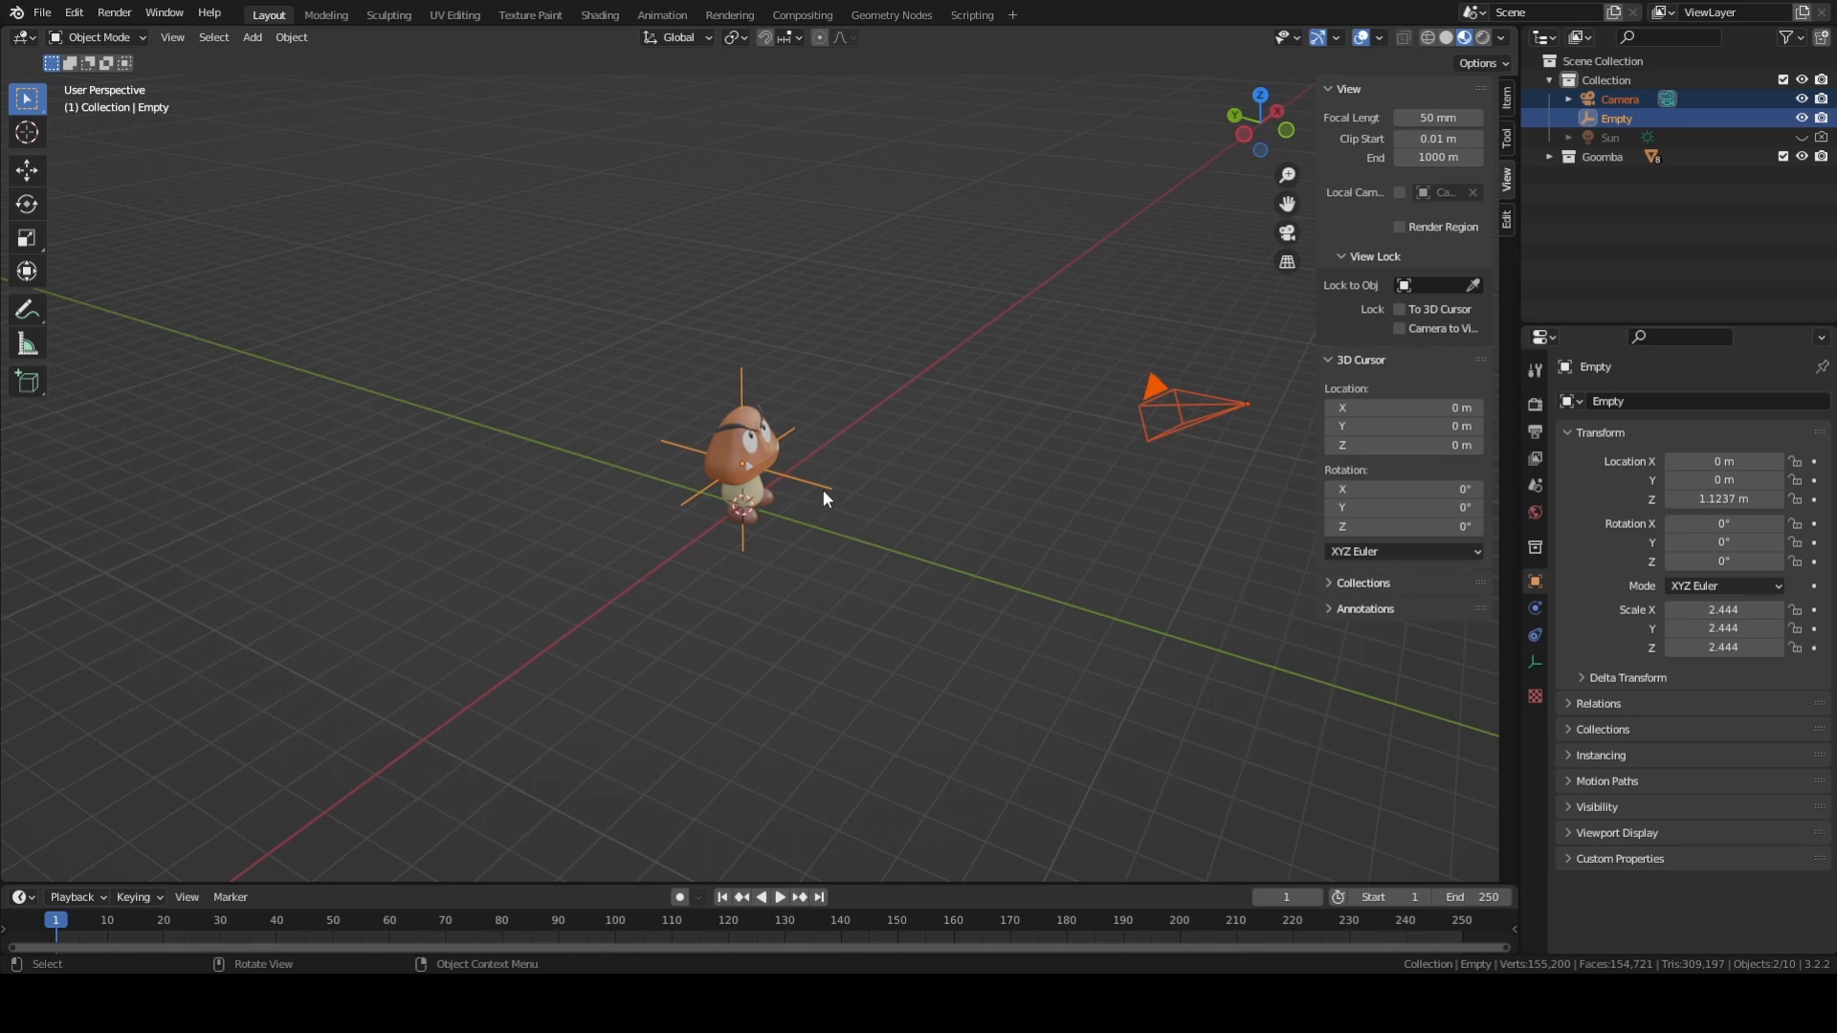
mouse_move(823, 492)
middle_mouse_down()
mouse_move(863, 509)
mouse_move(833, 507)
mouse_move(827, 482)
middle_mouse_up()
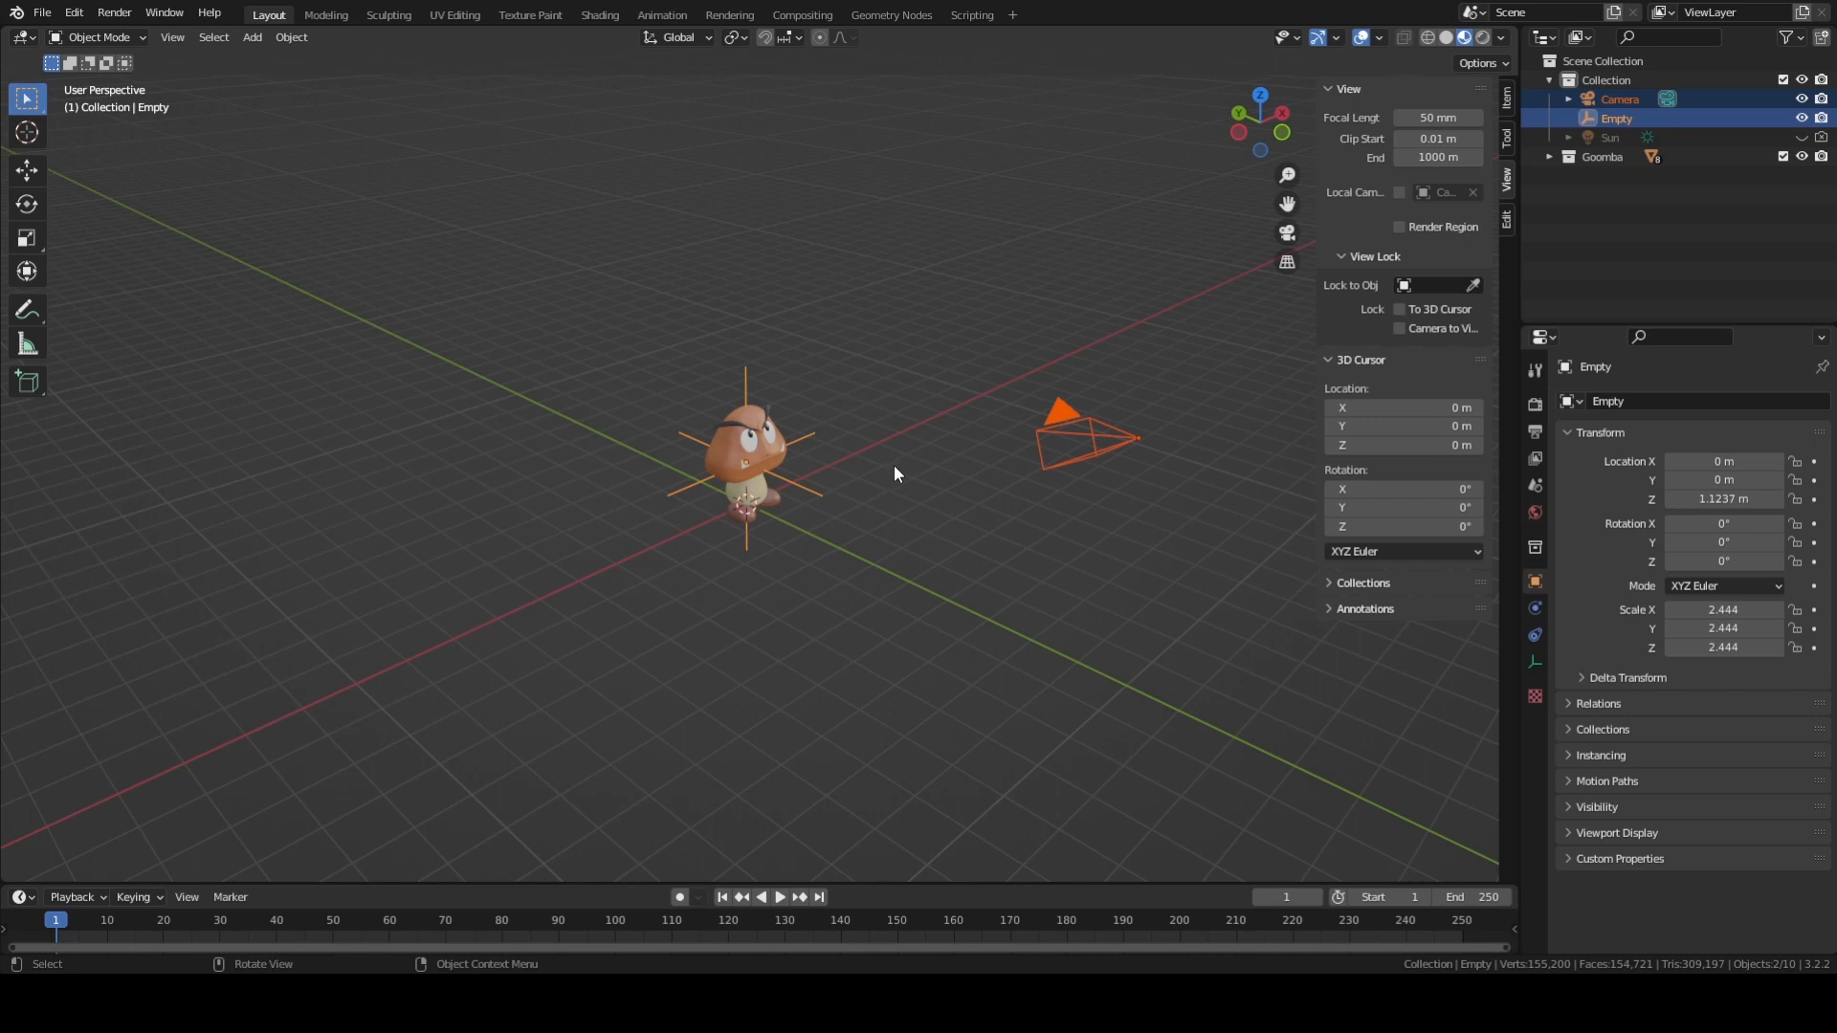
key("ctrl+p")
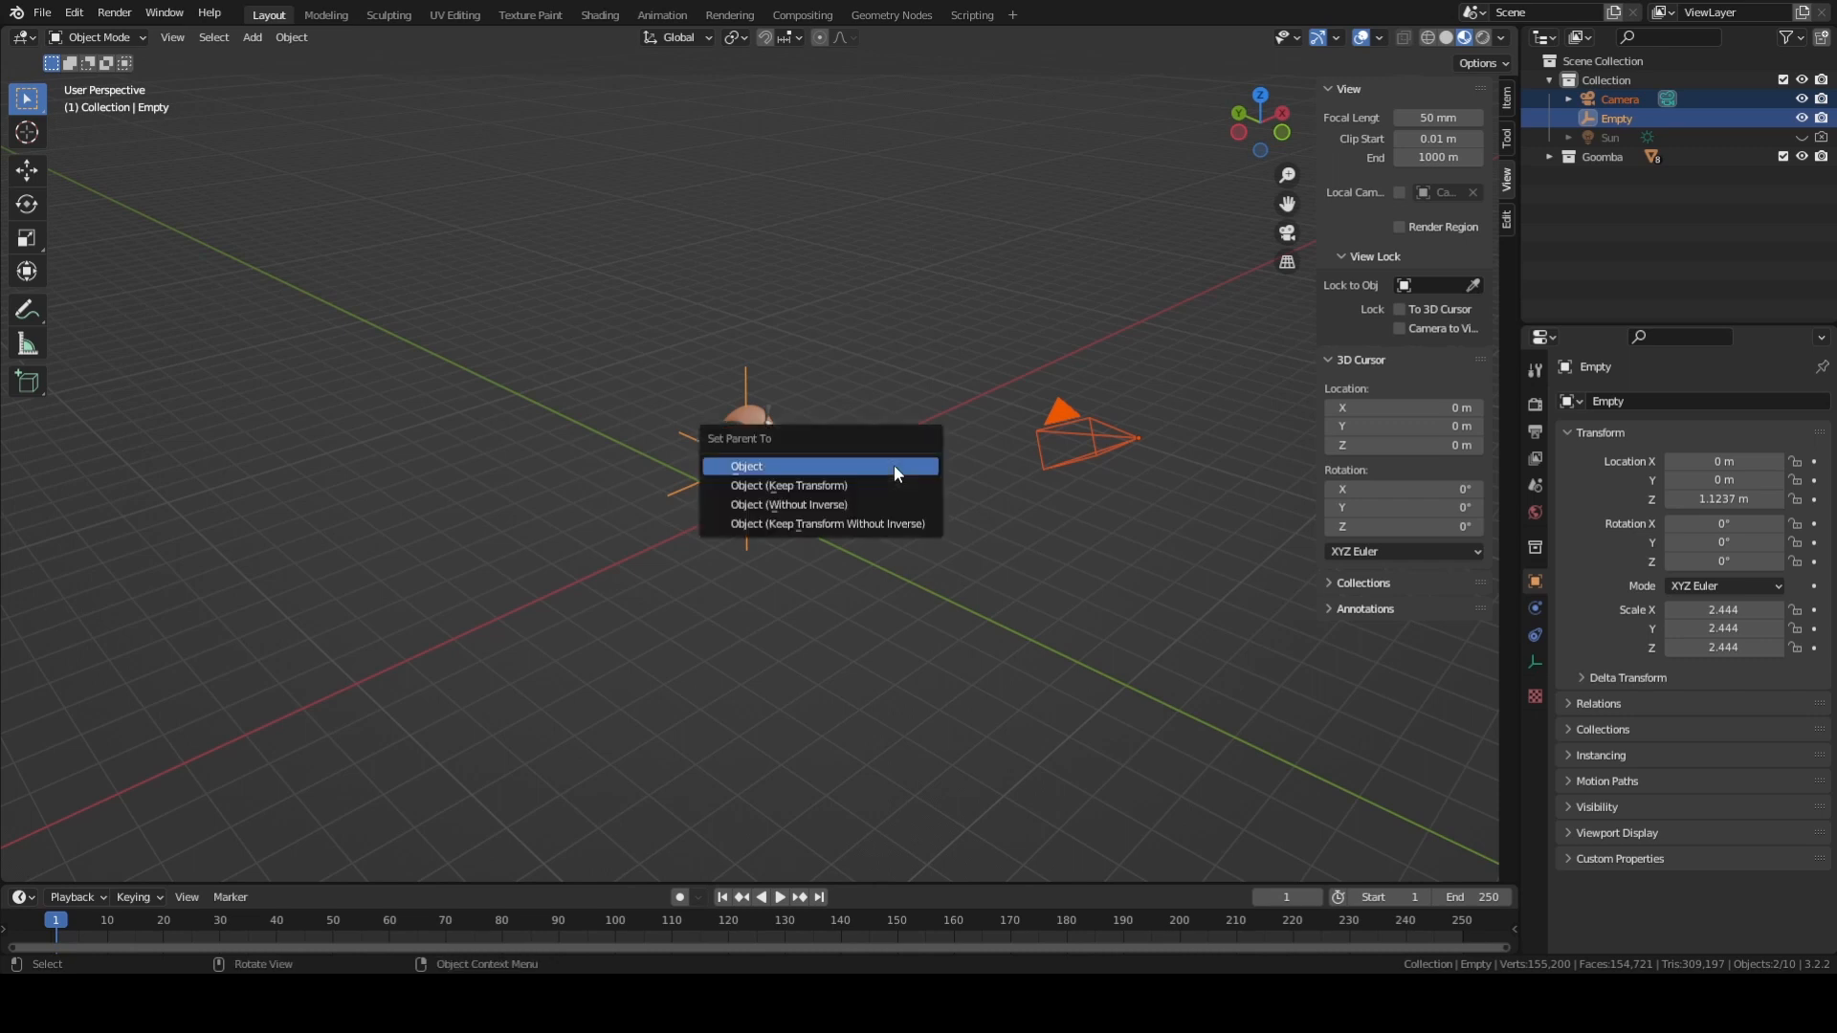
left_click(894, 465)
Test the parenting by trial moving and rotating the empty, cancelling both transforms.
middle_click_drag(857, 443, 1062, 386)
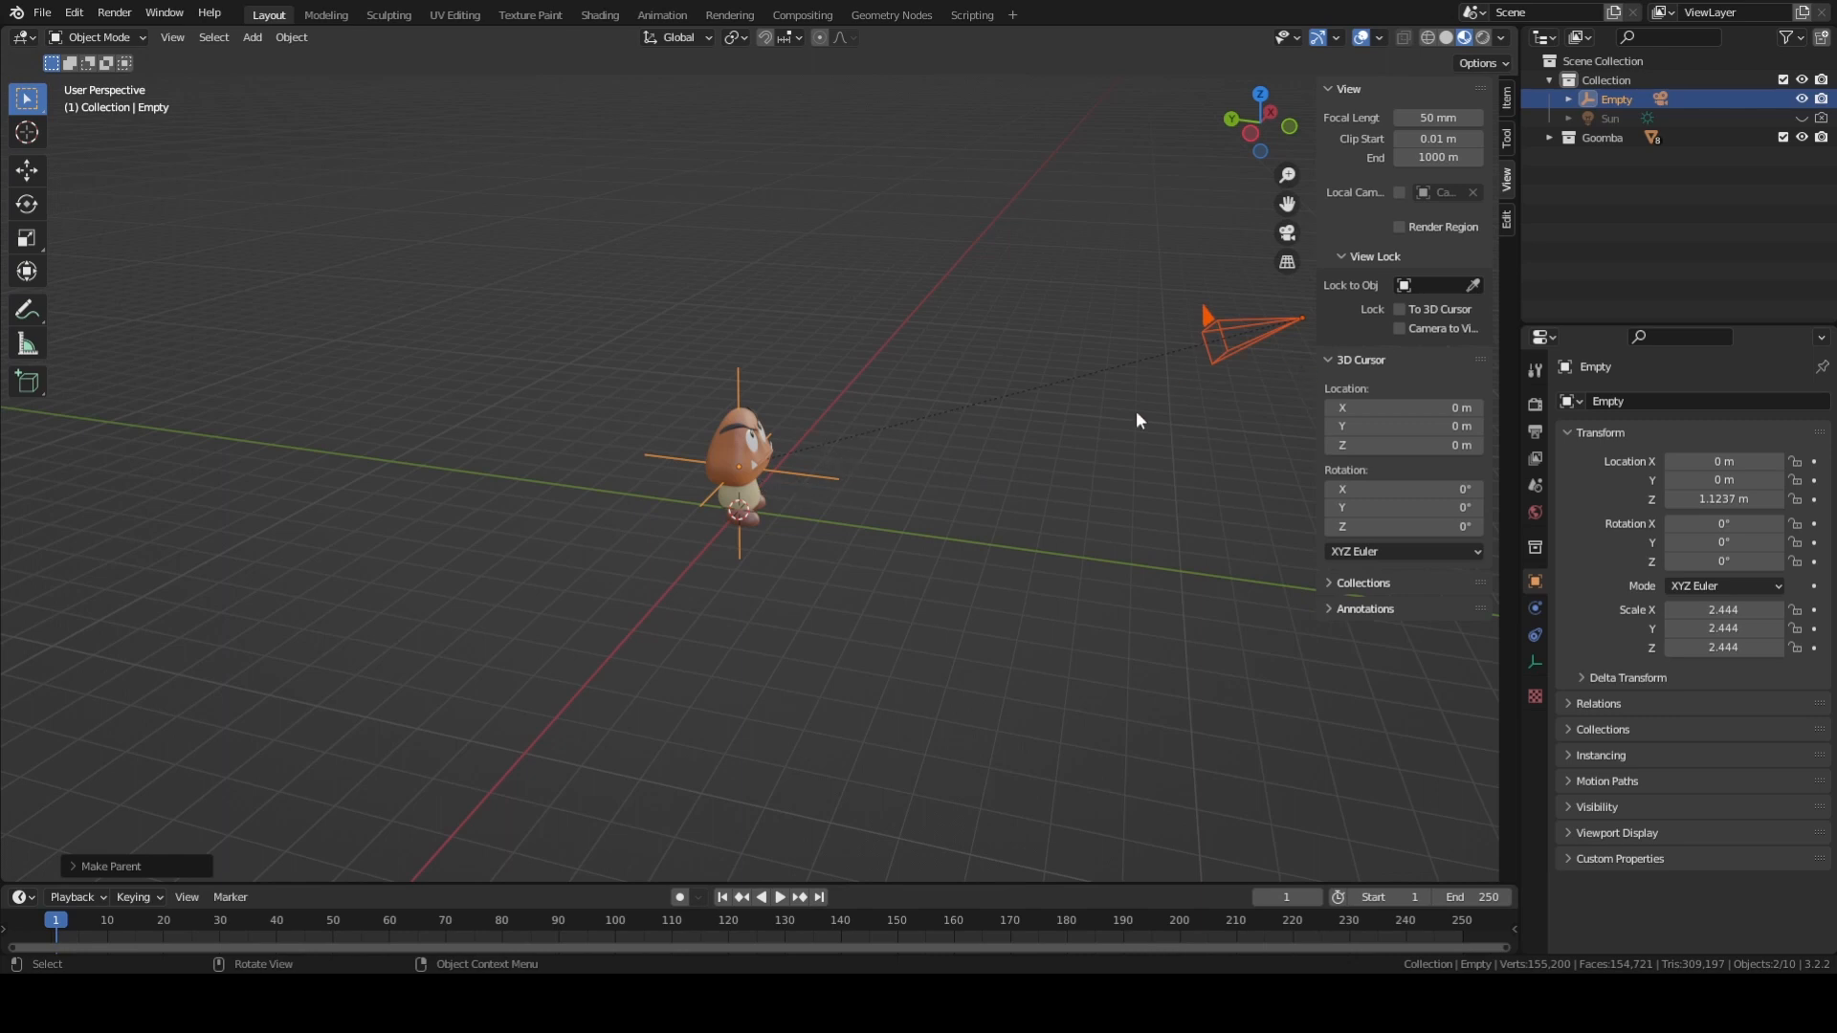
middle_click_drag(1136, 419, 897, 505)
left_click(717, 564)
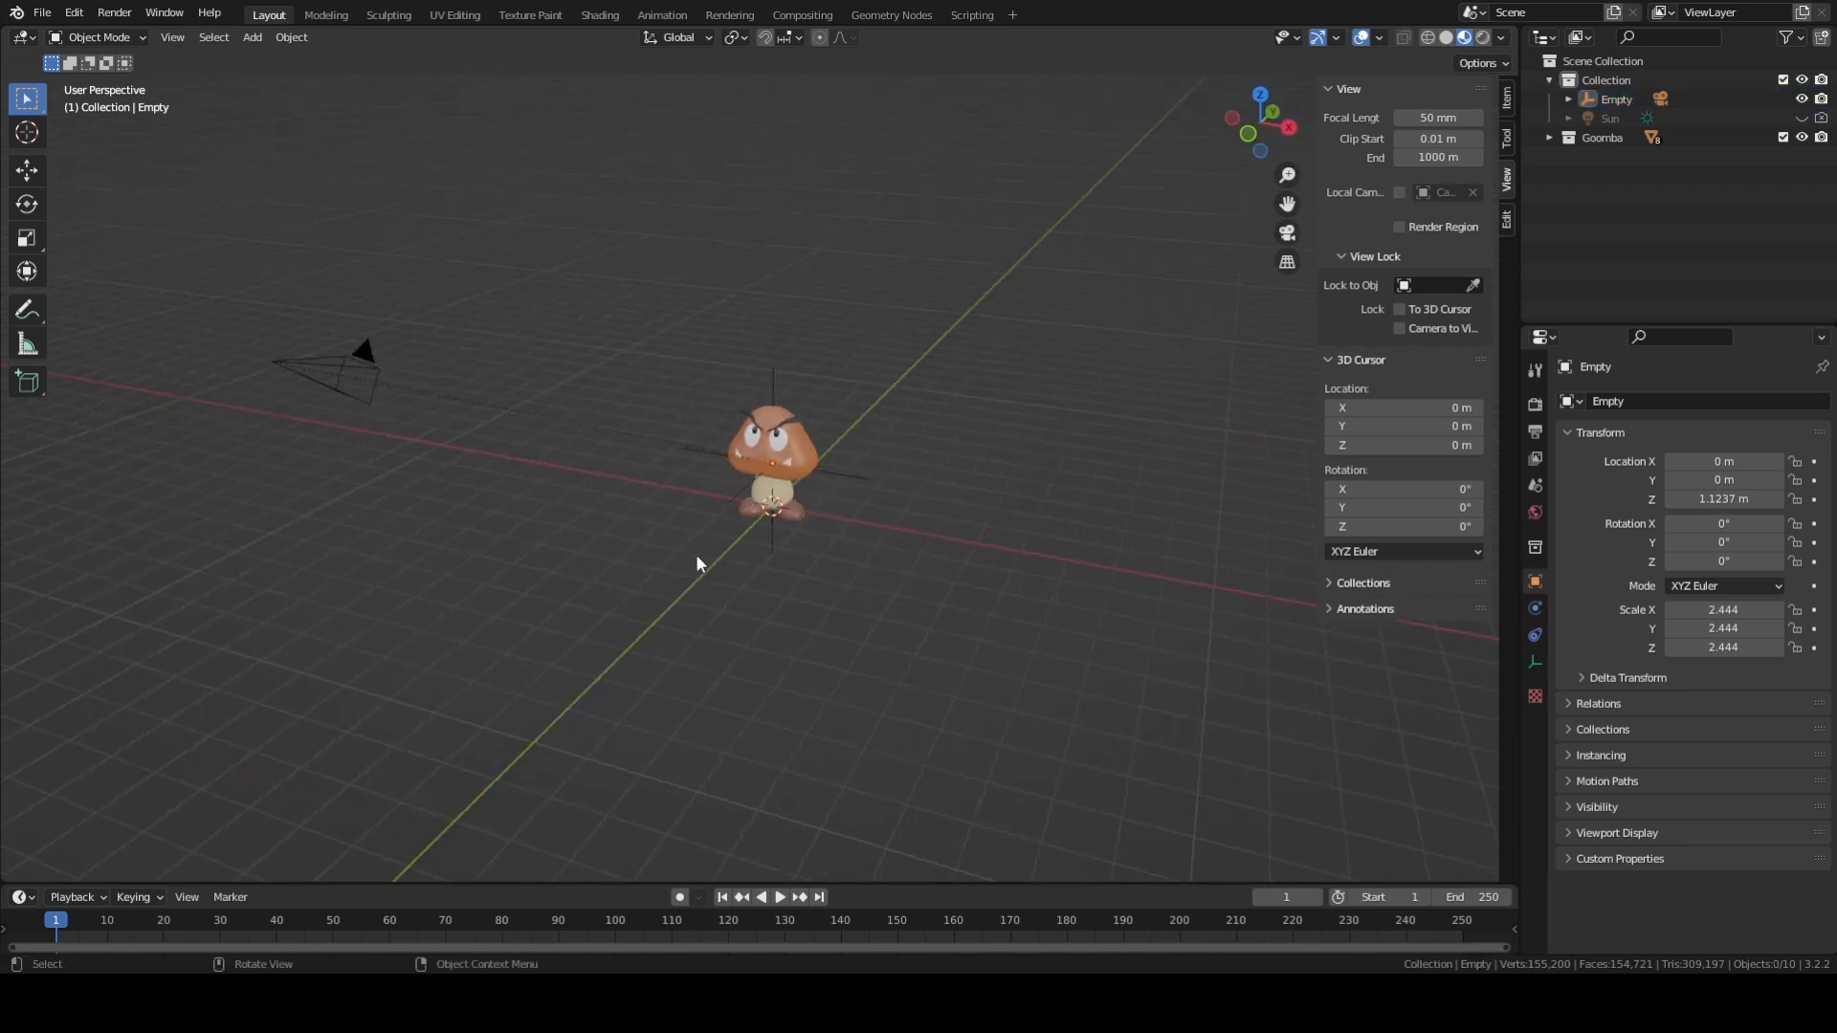
left_click(742, 488)
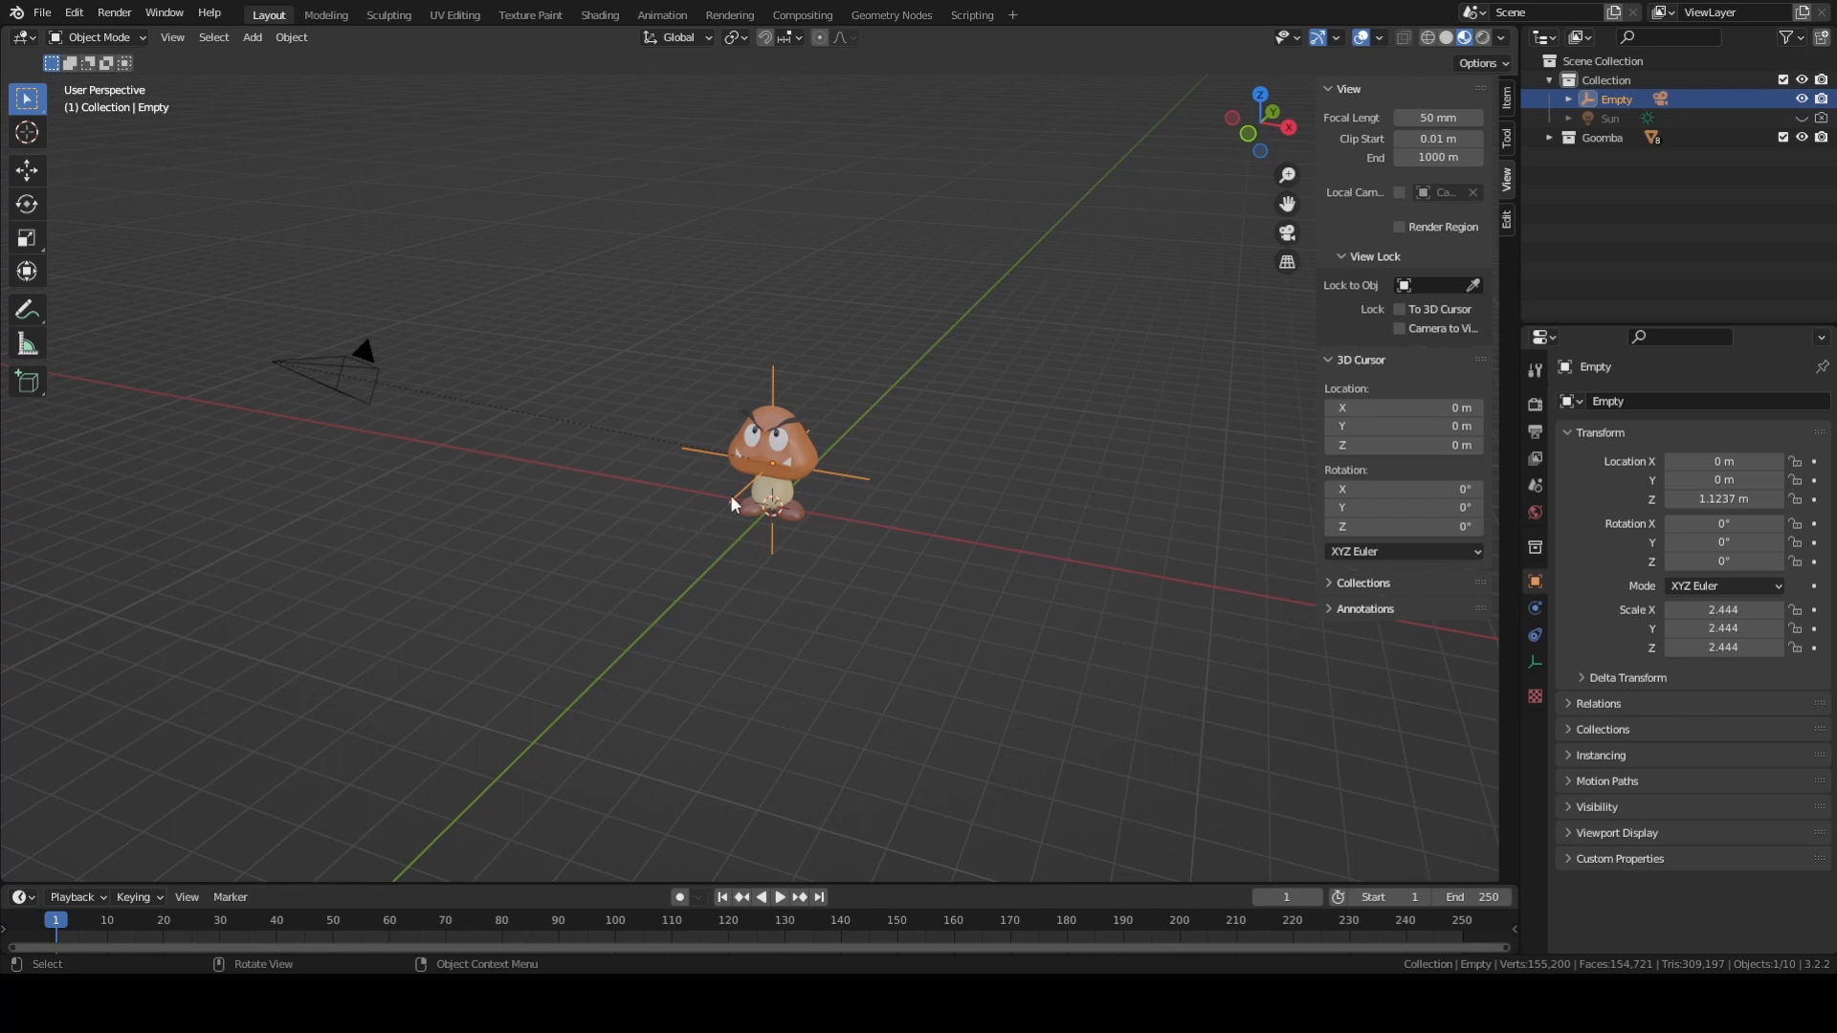
left_click(334, 375)
middle_click_drag(369, 513, 601, 564)
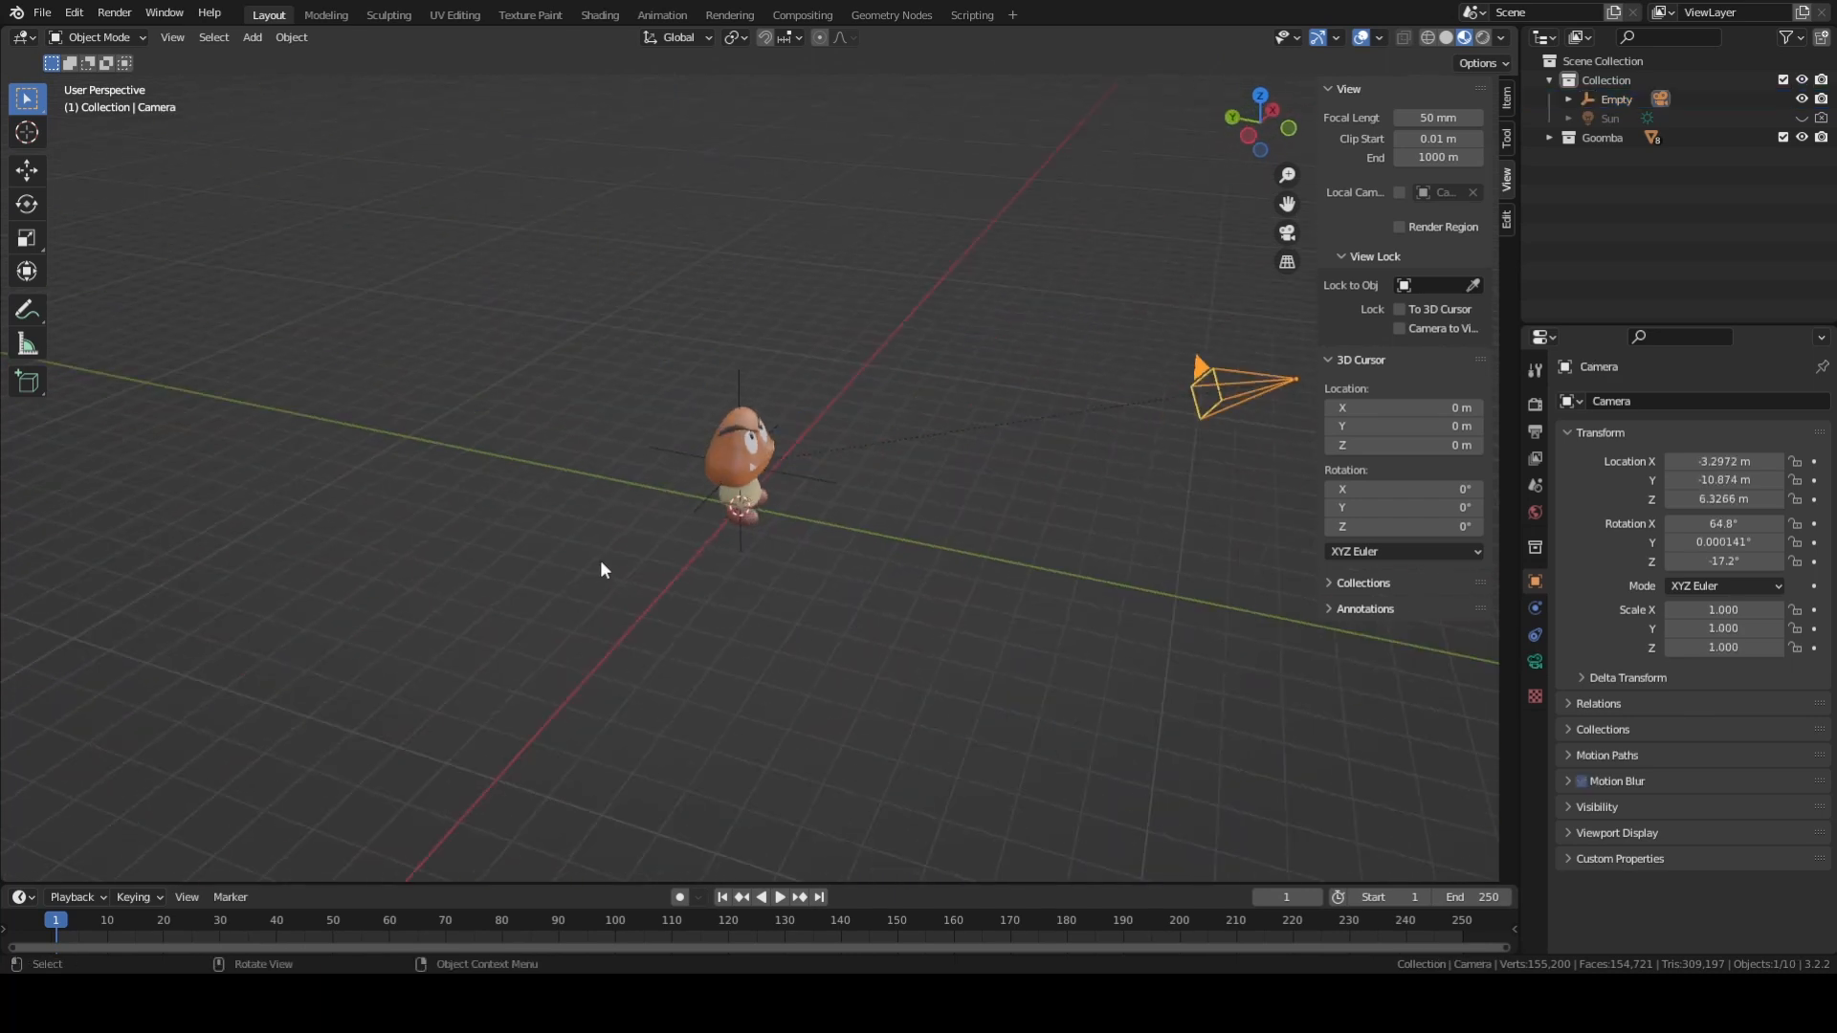
left_click(693, 513)
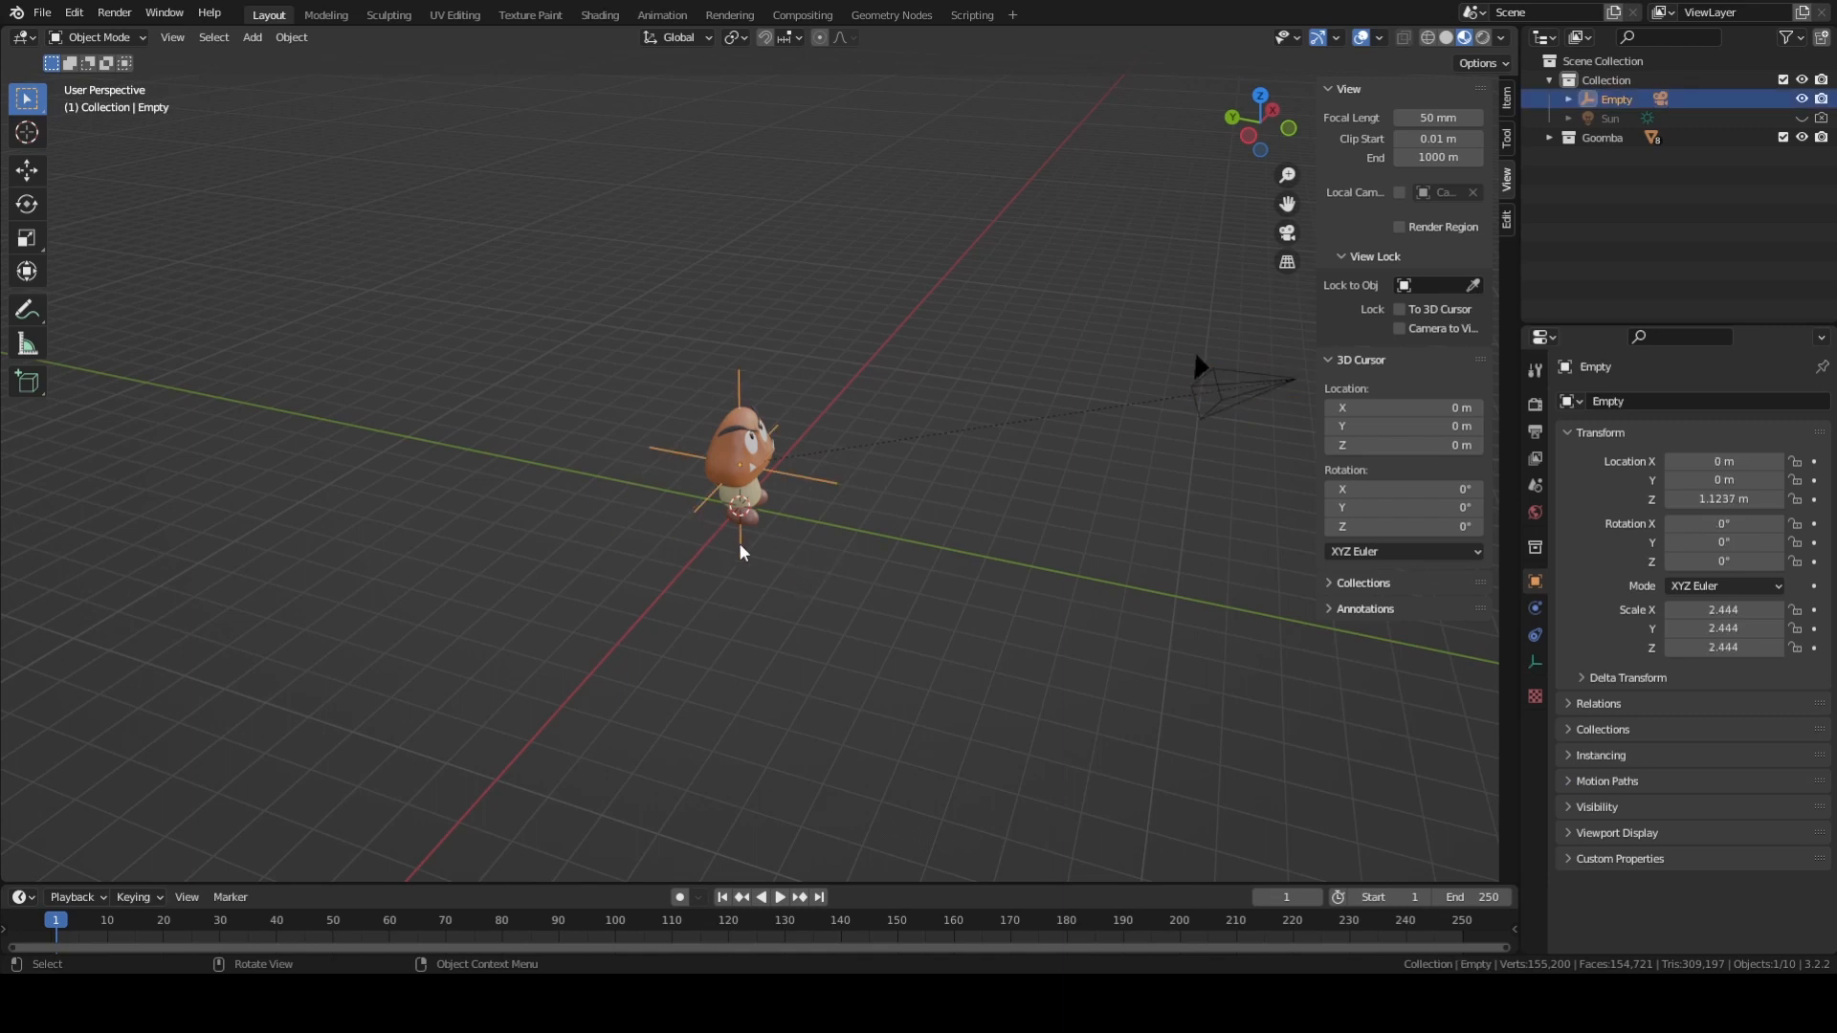
key("g")
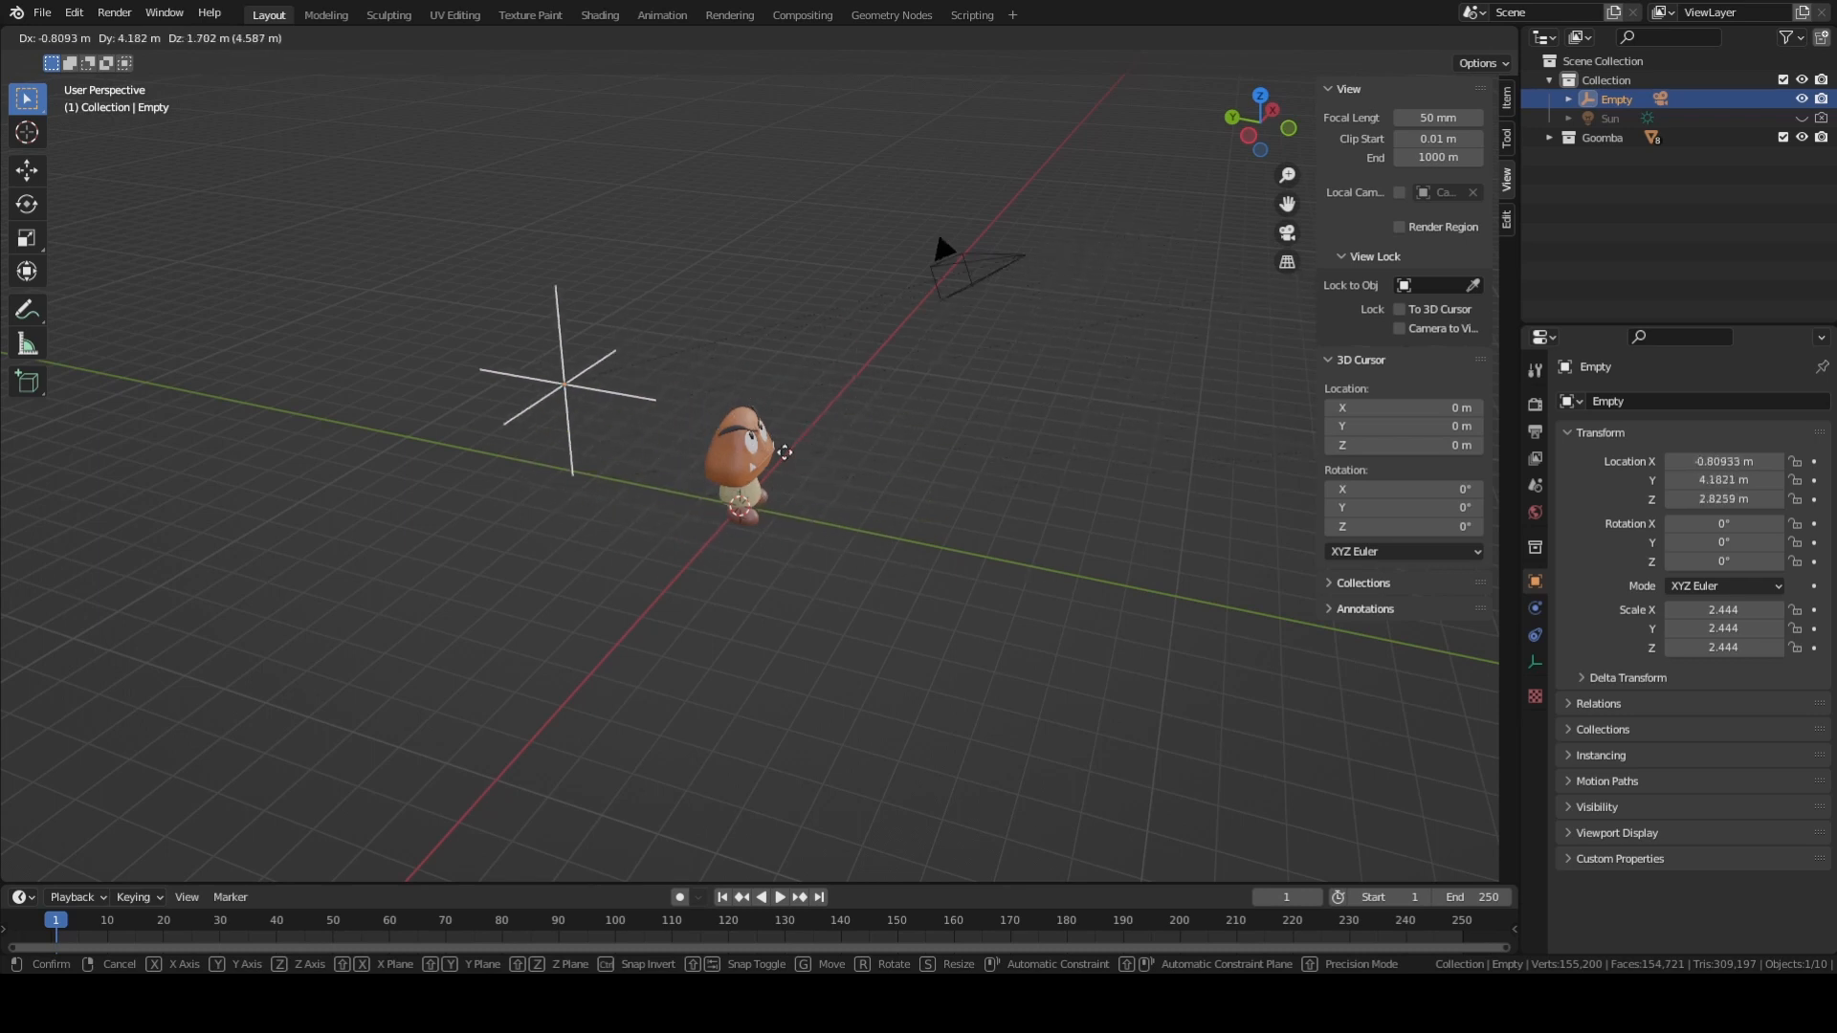
key("Escape")
key("r")
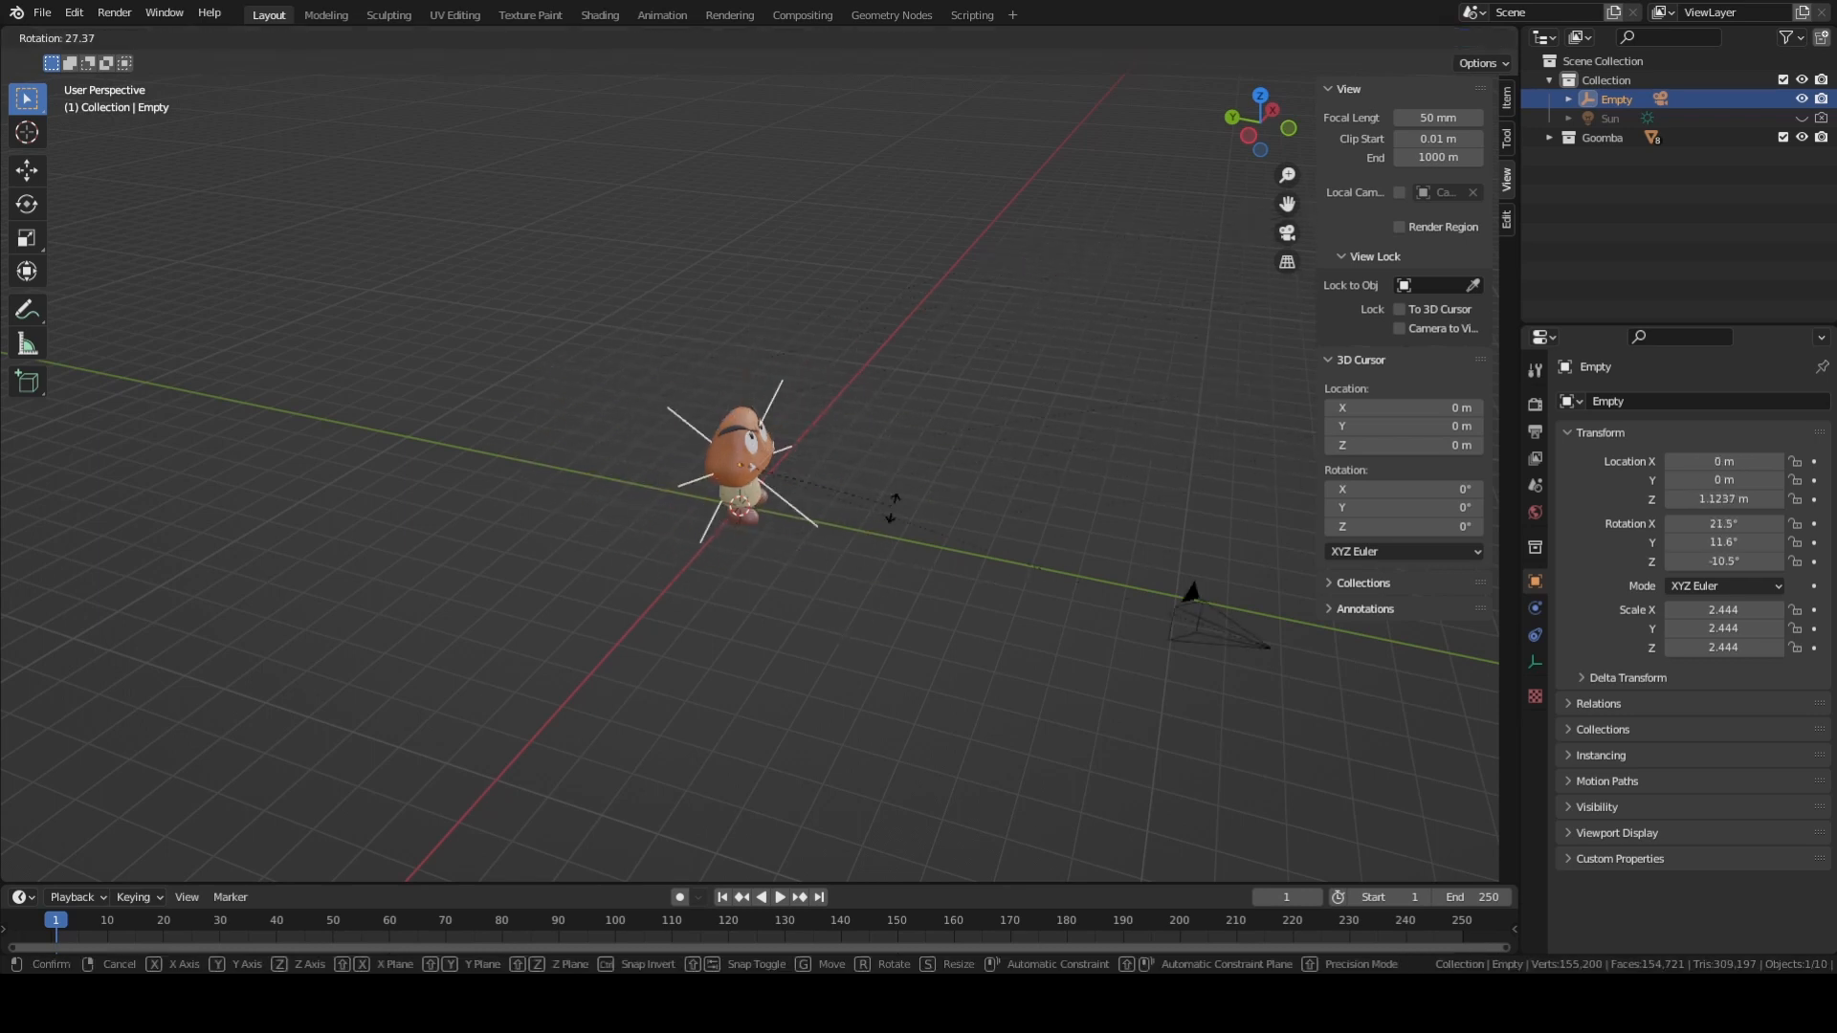
key("Escape")
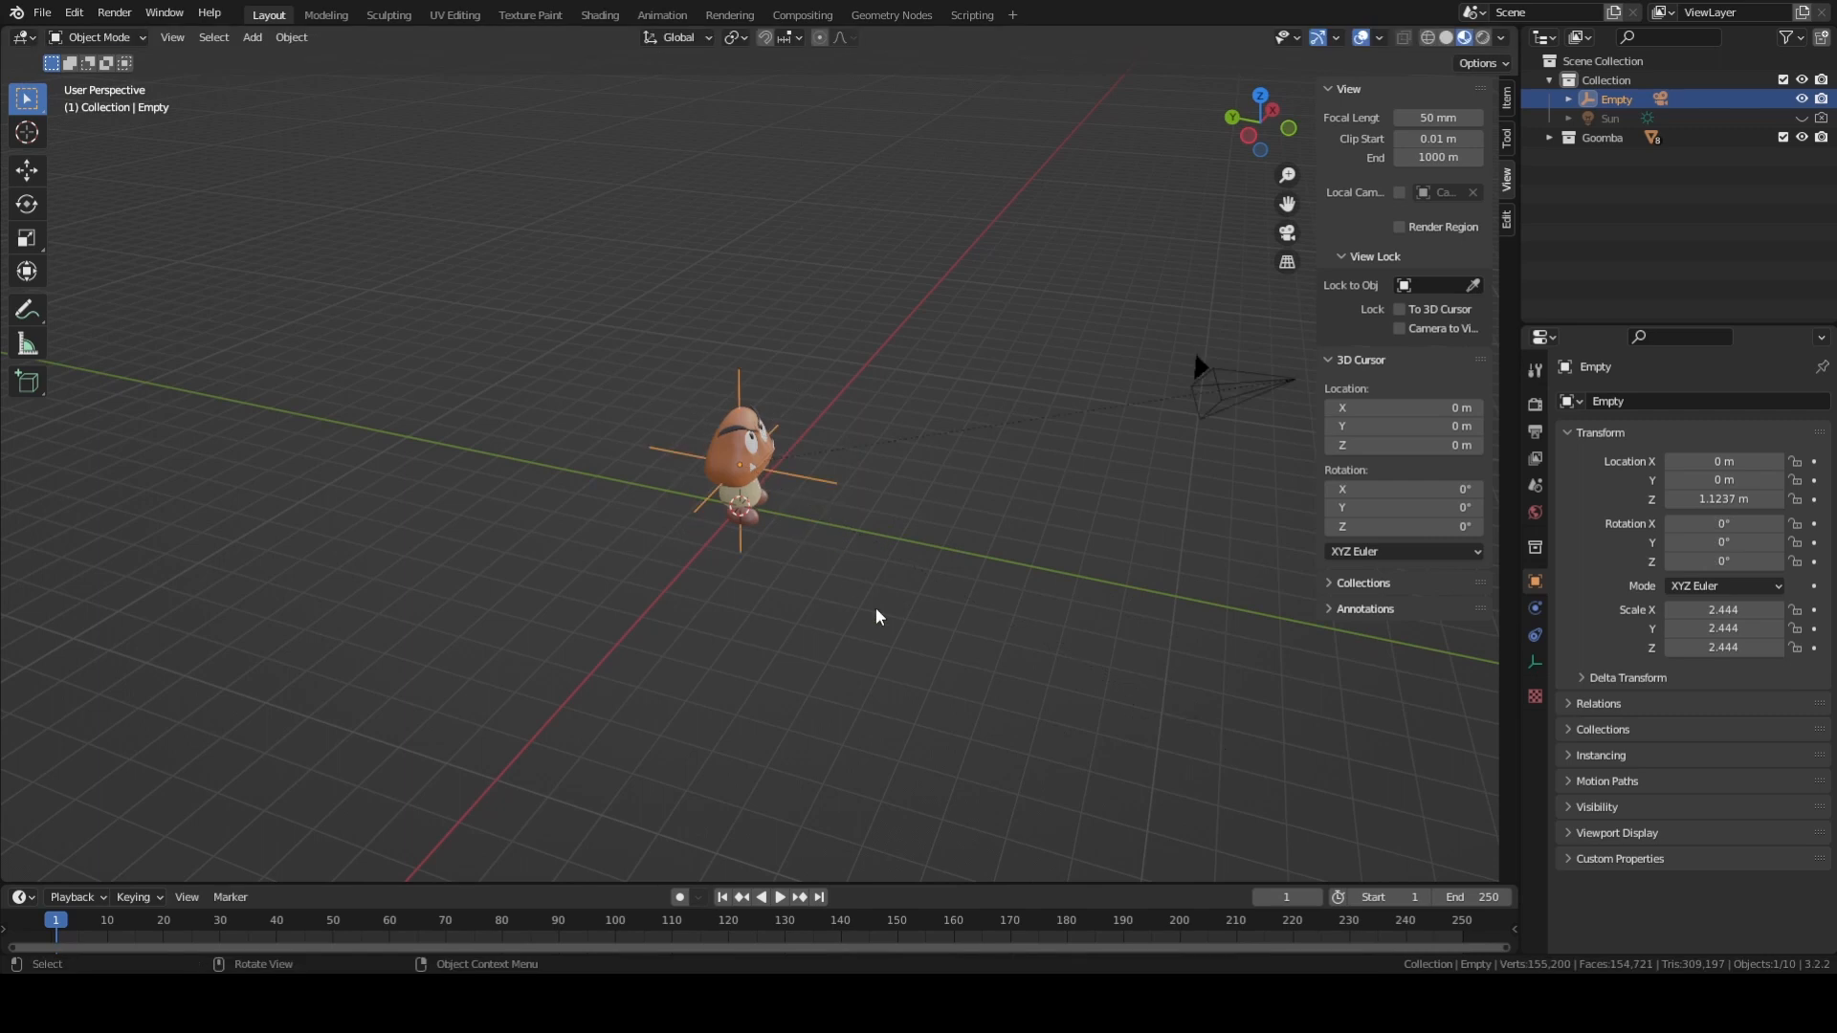
Try rotating and scaling the camera on its own, cancelling both transforms.
scroll(874, 613, "down", 3)
left_click(964, 432)
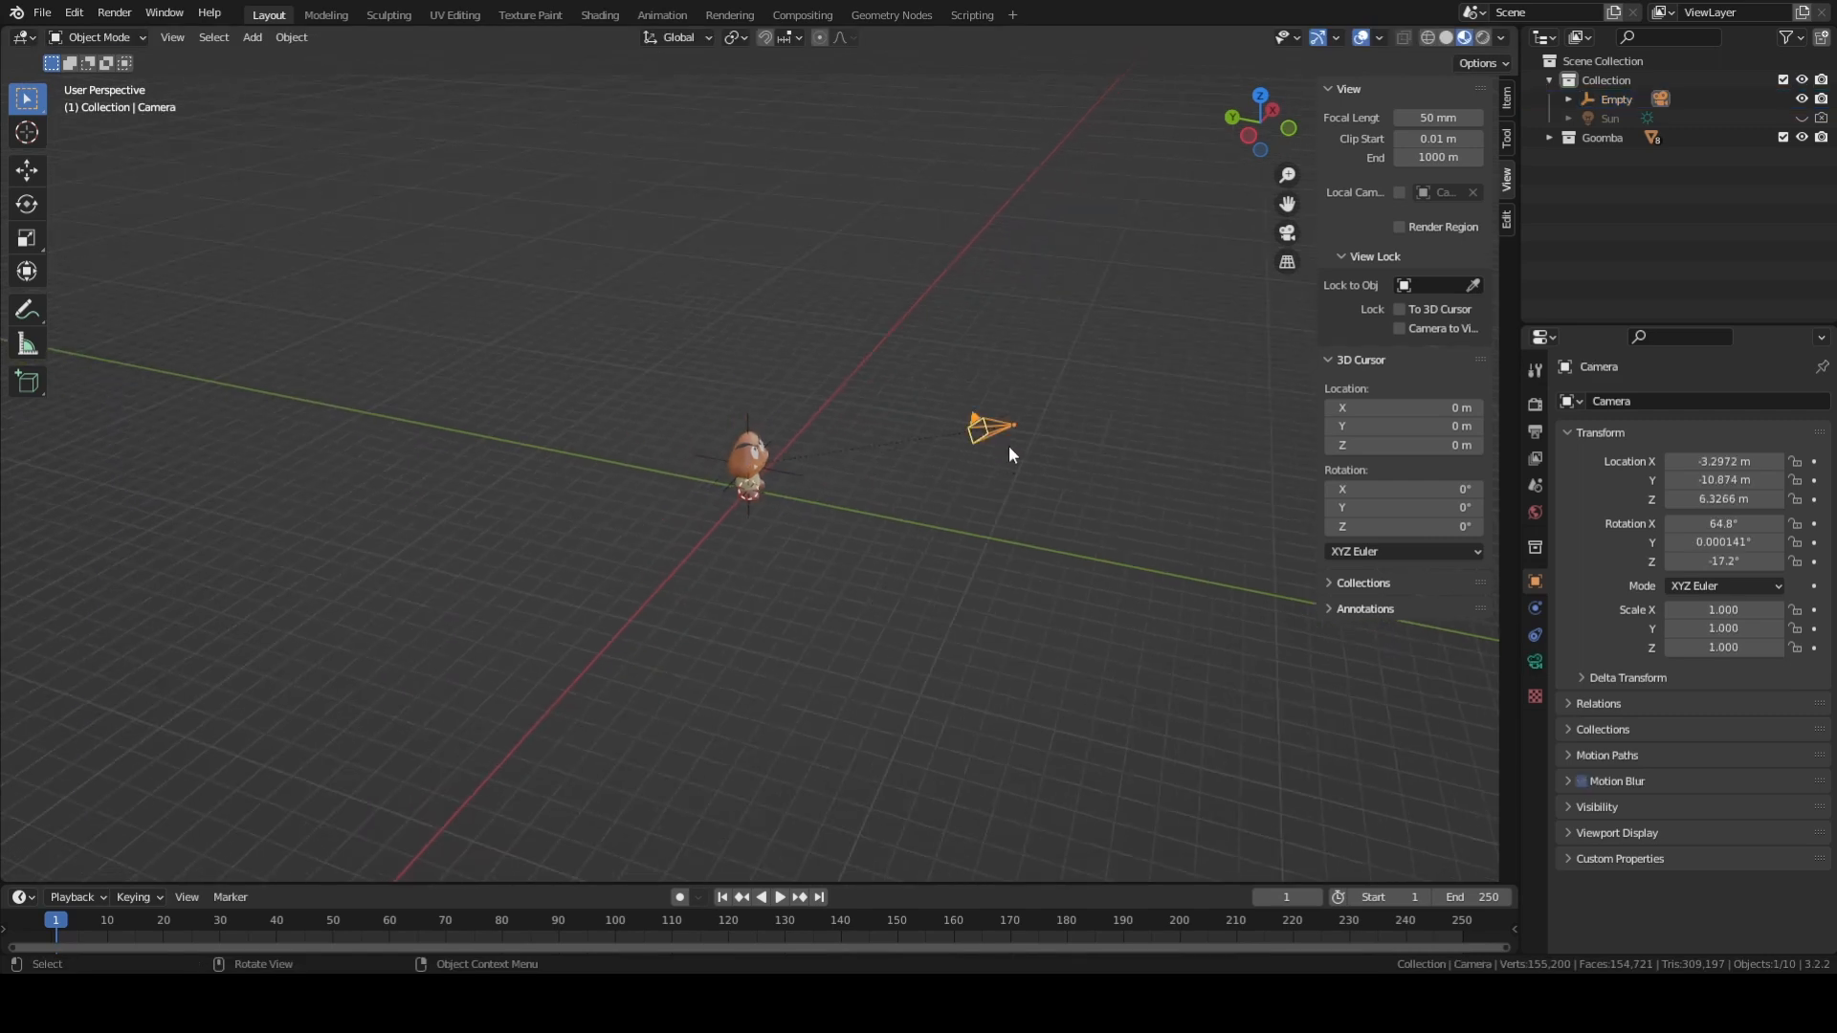
key("r")
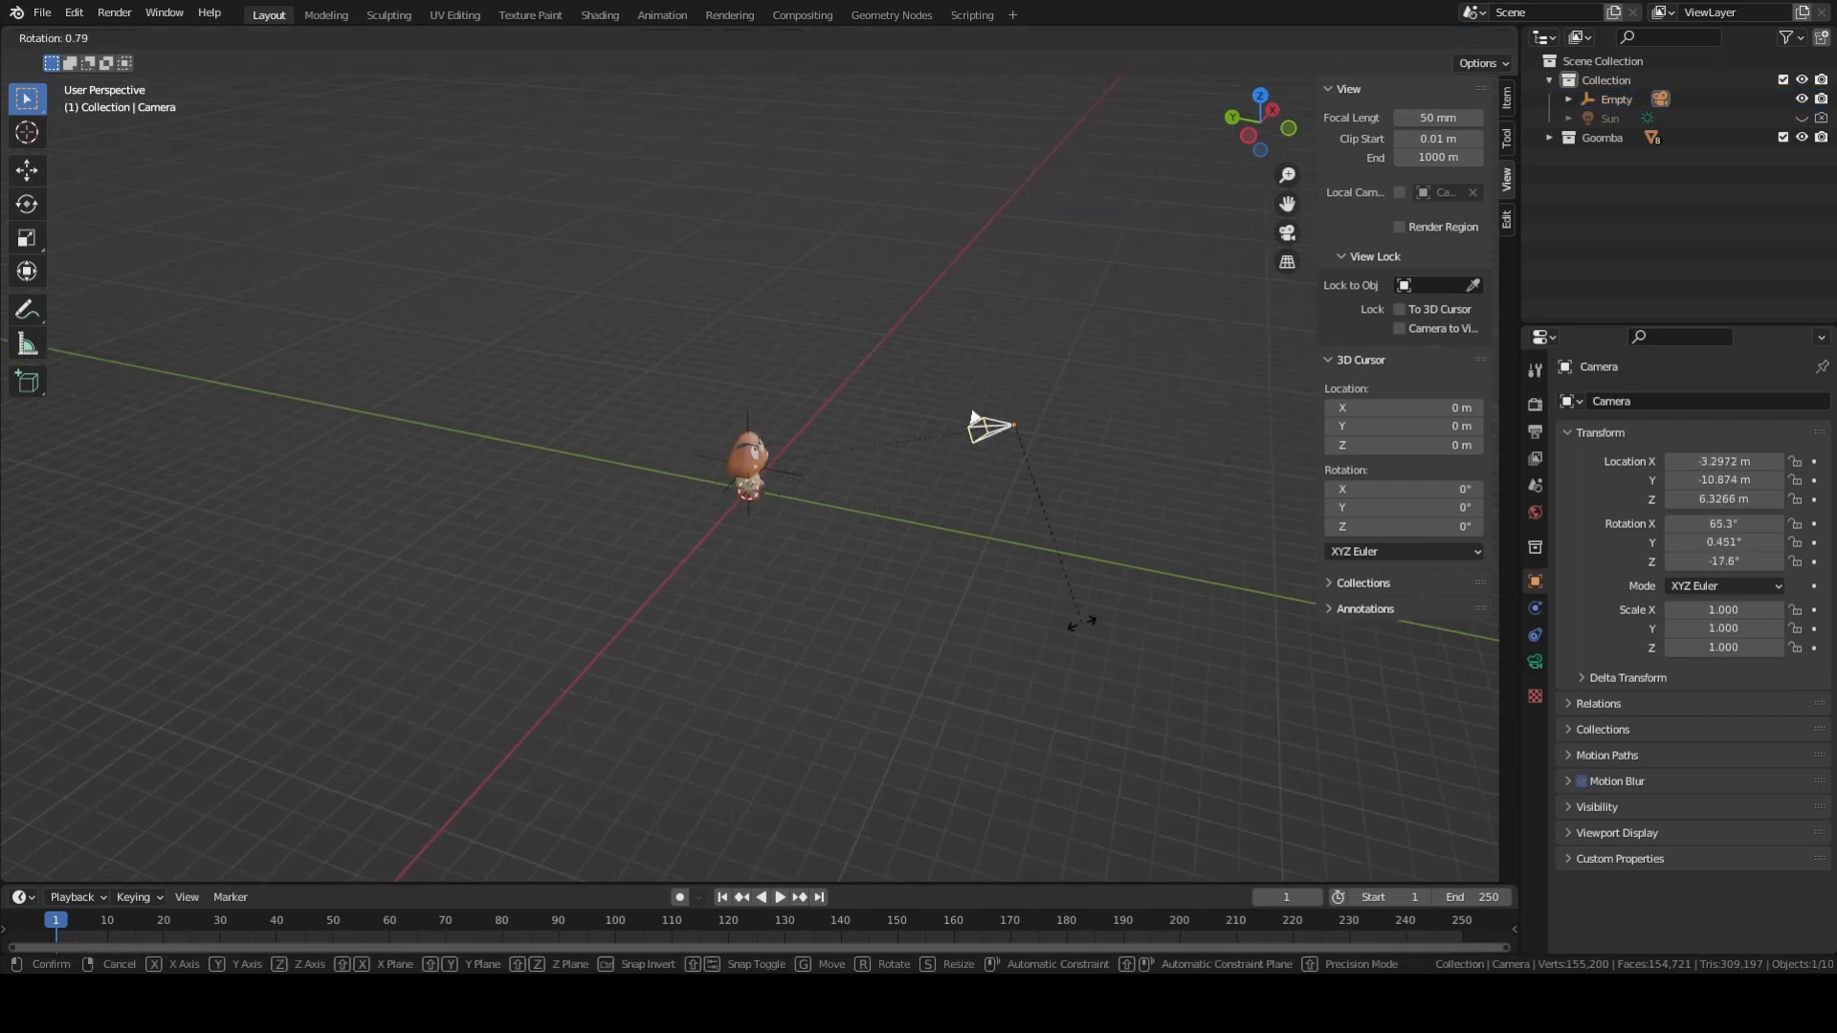
key("Escape")
key("s")
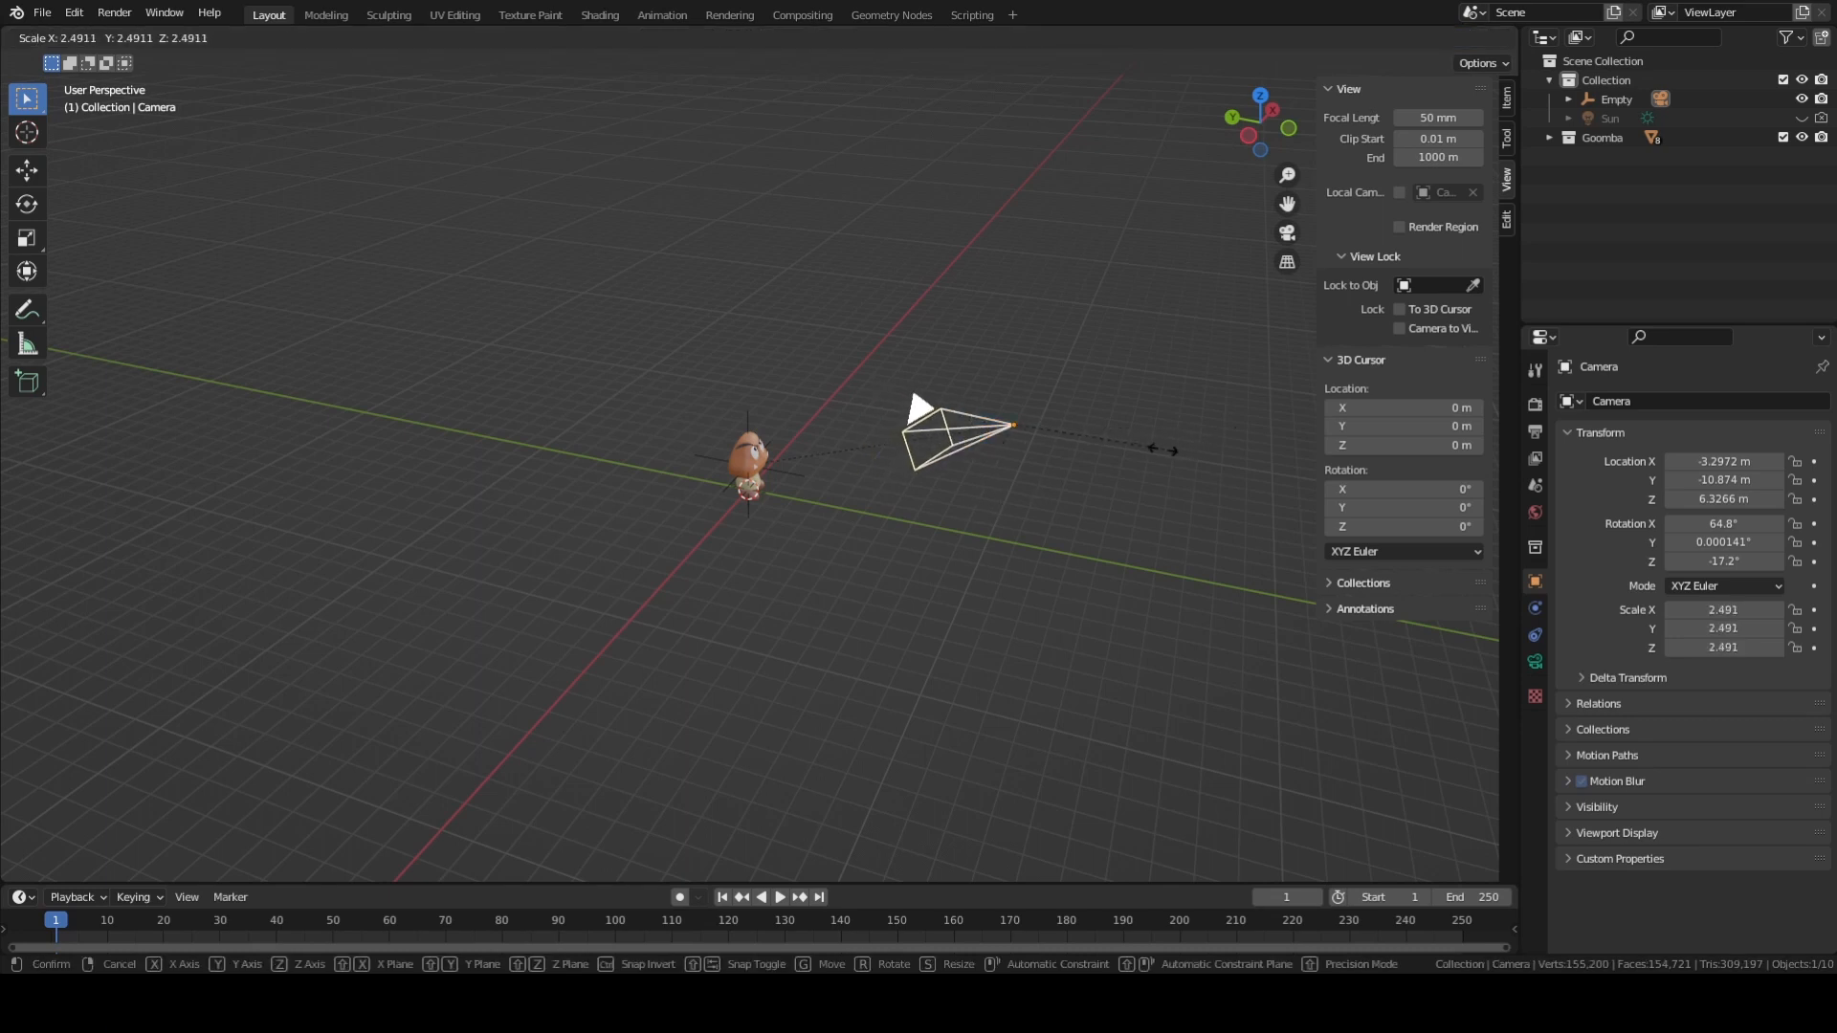
key("Escape")
Enlarge the timeline area to about half of the height below the 3D viewport.
middle_click_drag(806, 484, 872, 537)
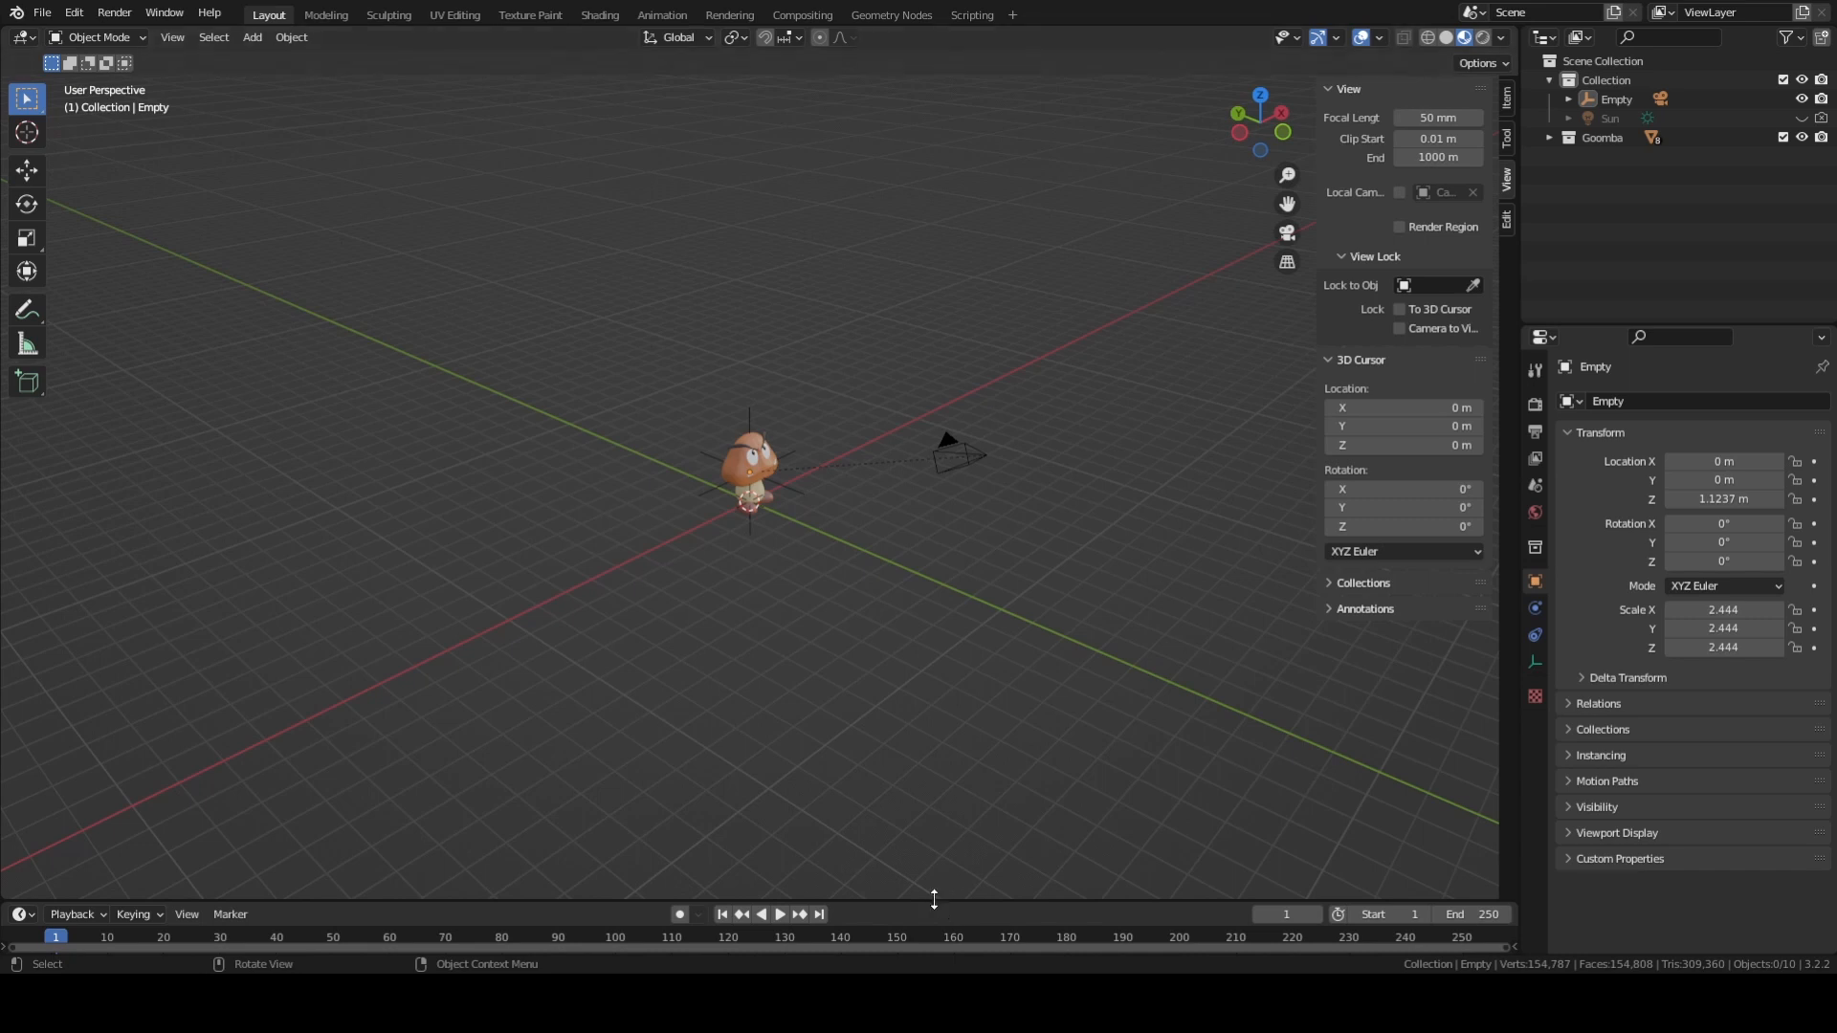
left_click_drag(934, 900, 987, 466)
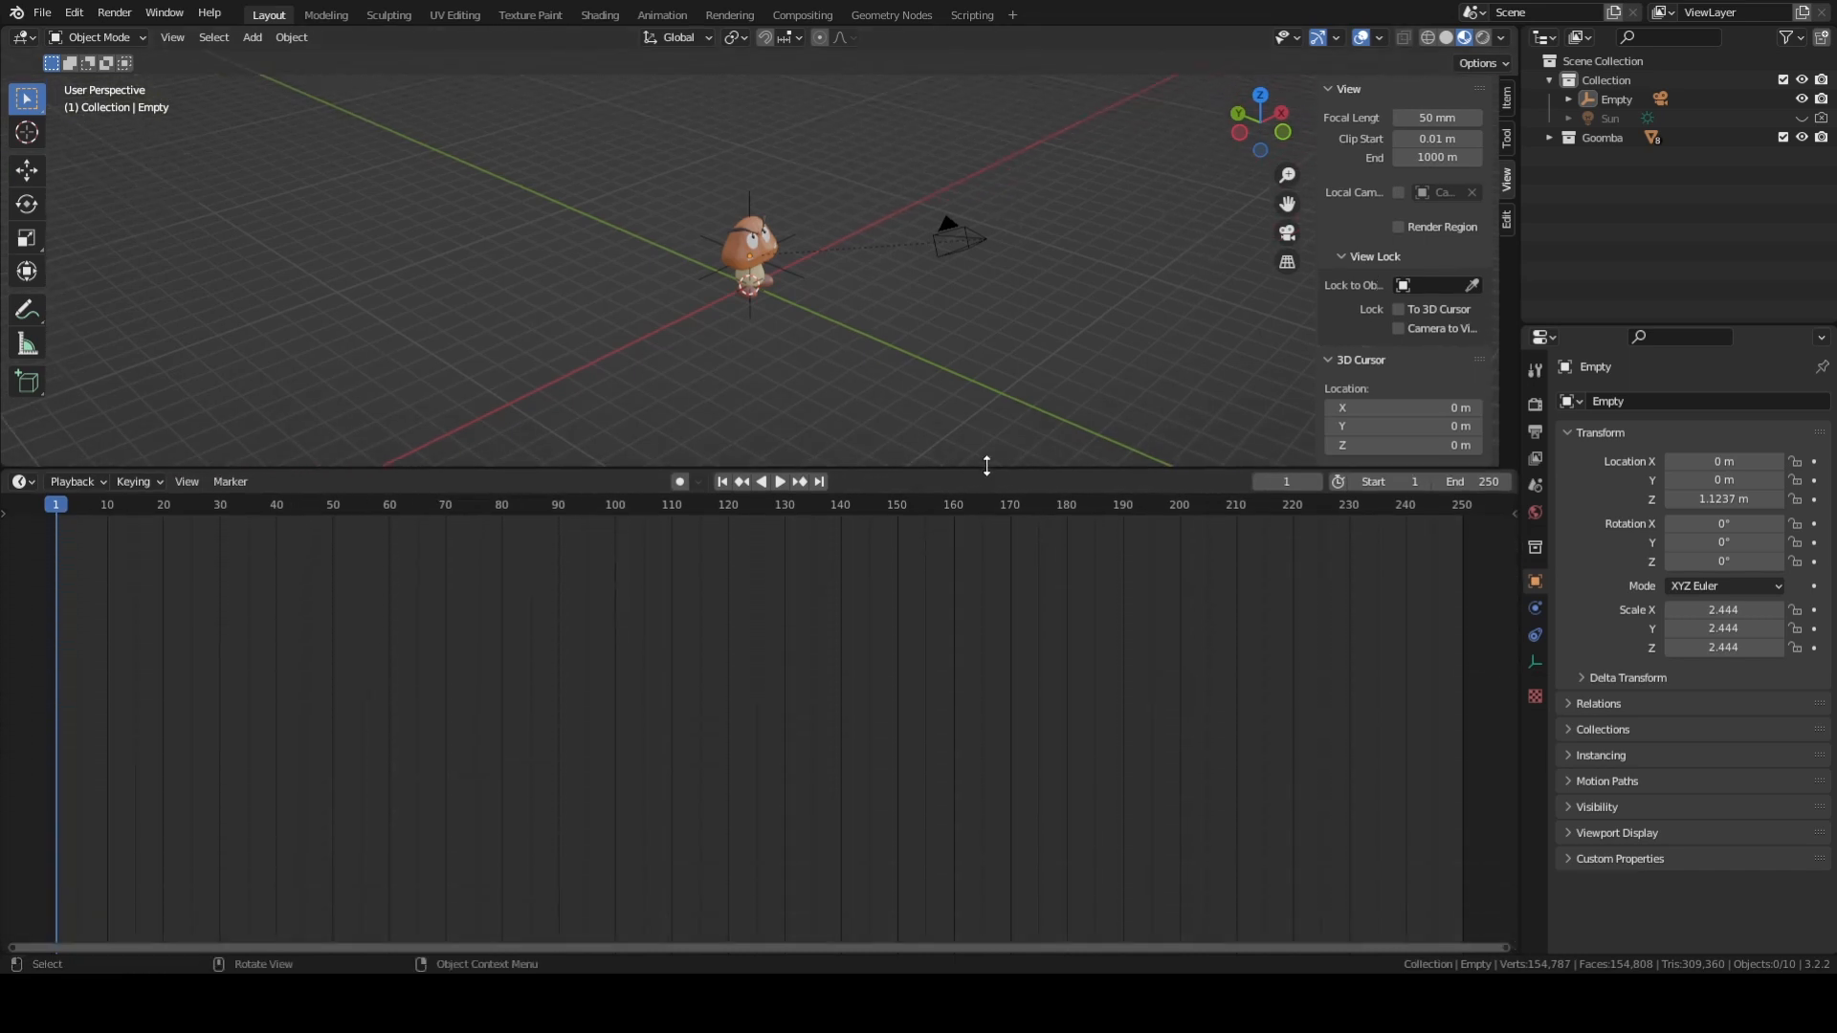
Set the animation's end frame to 100 and insert a Rotation keyframe on the empty at frame 1.
left_click(715, 272)
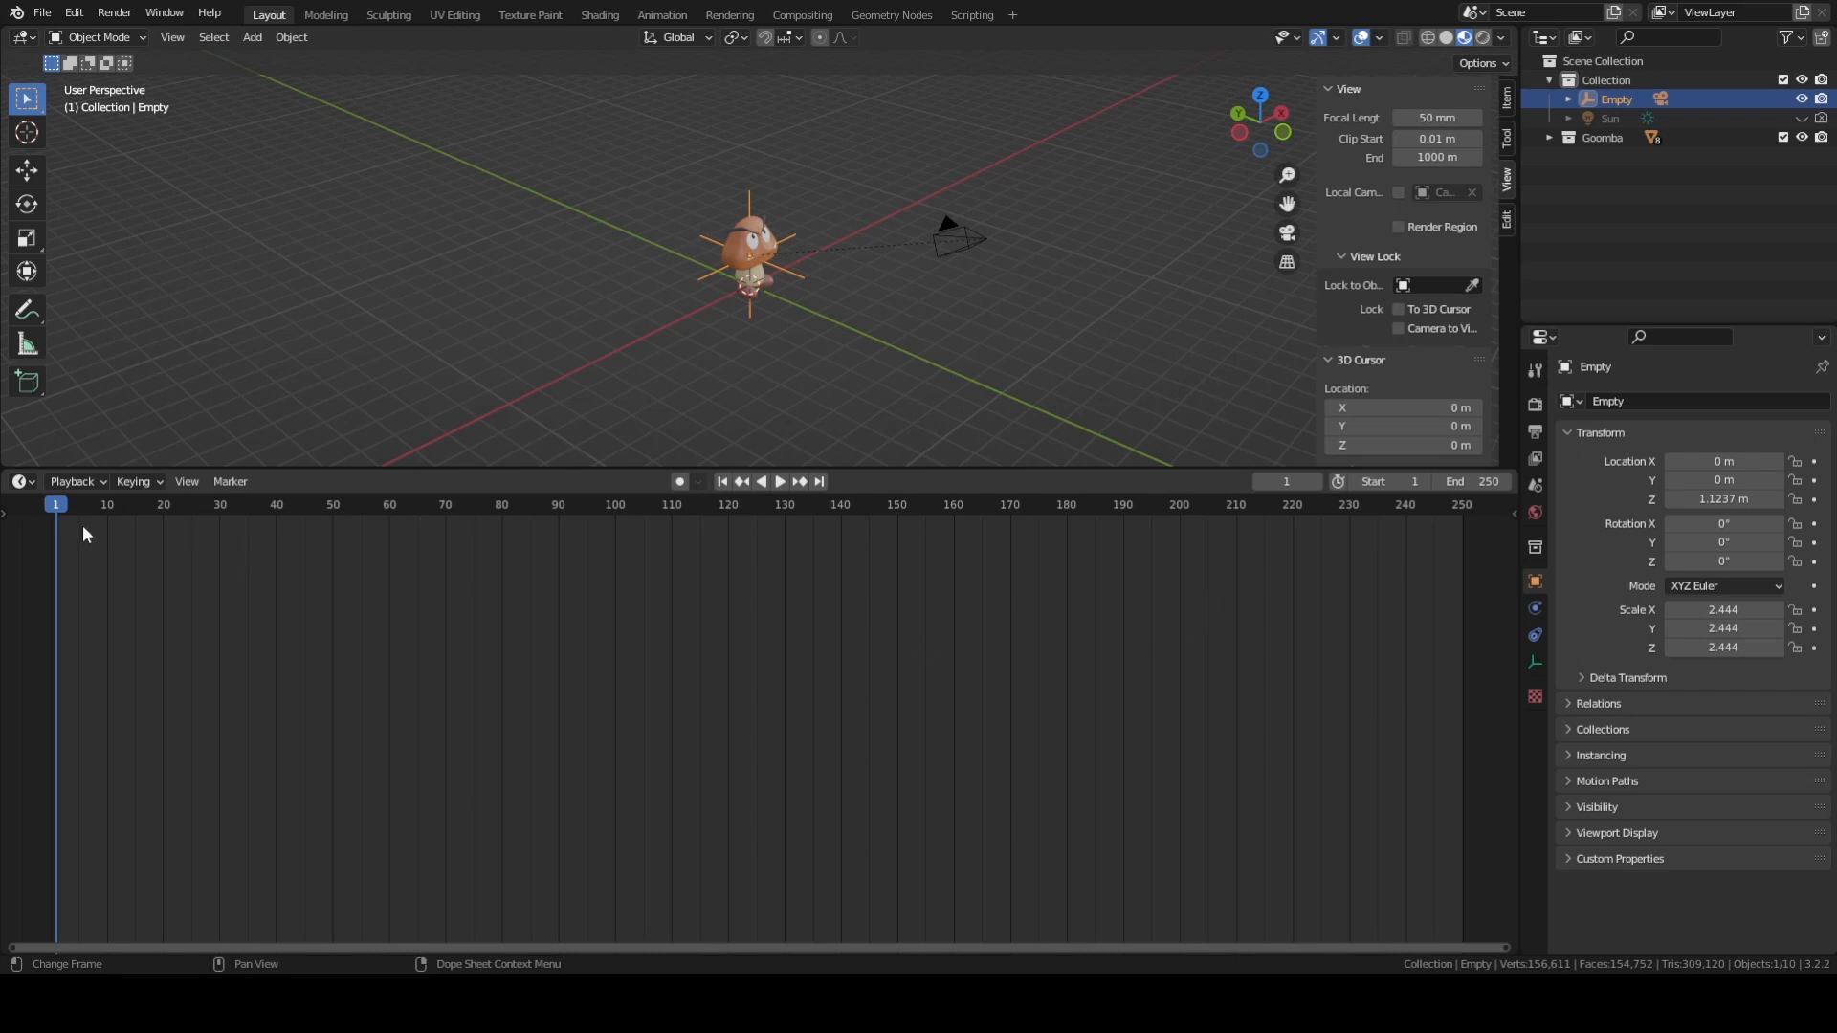
left_click(1461, 482)
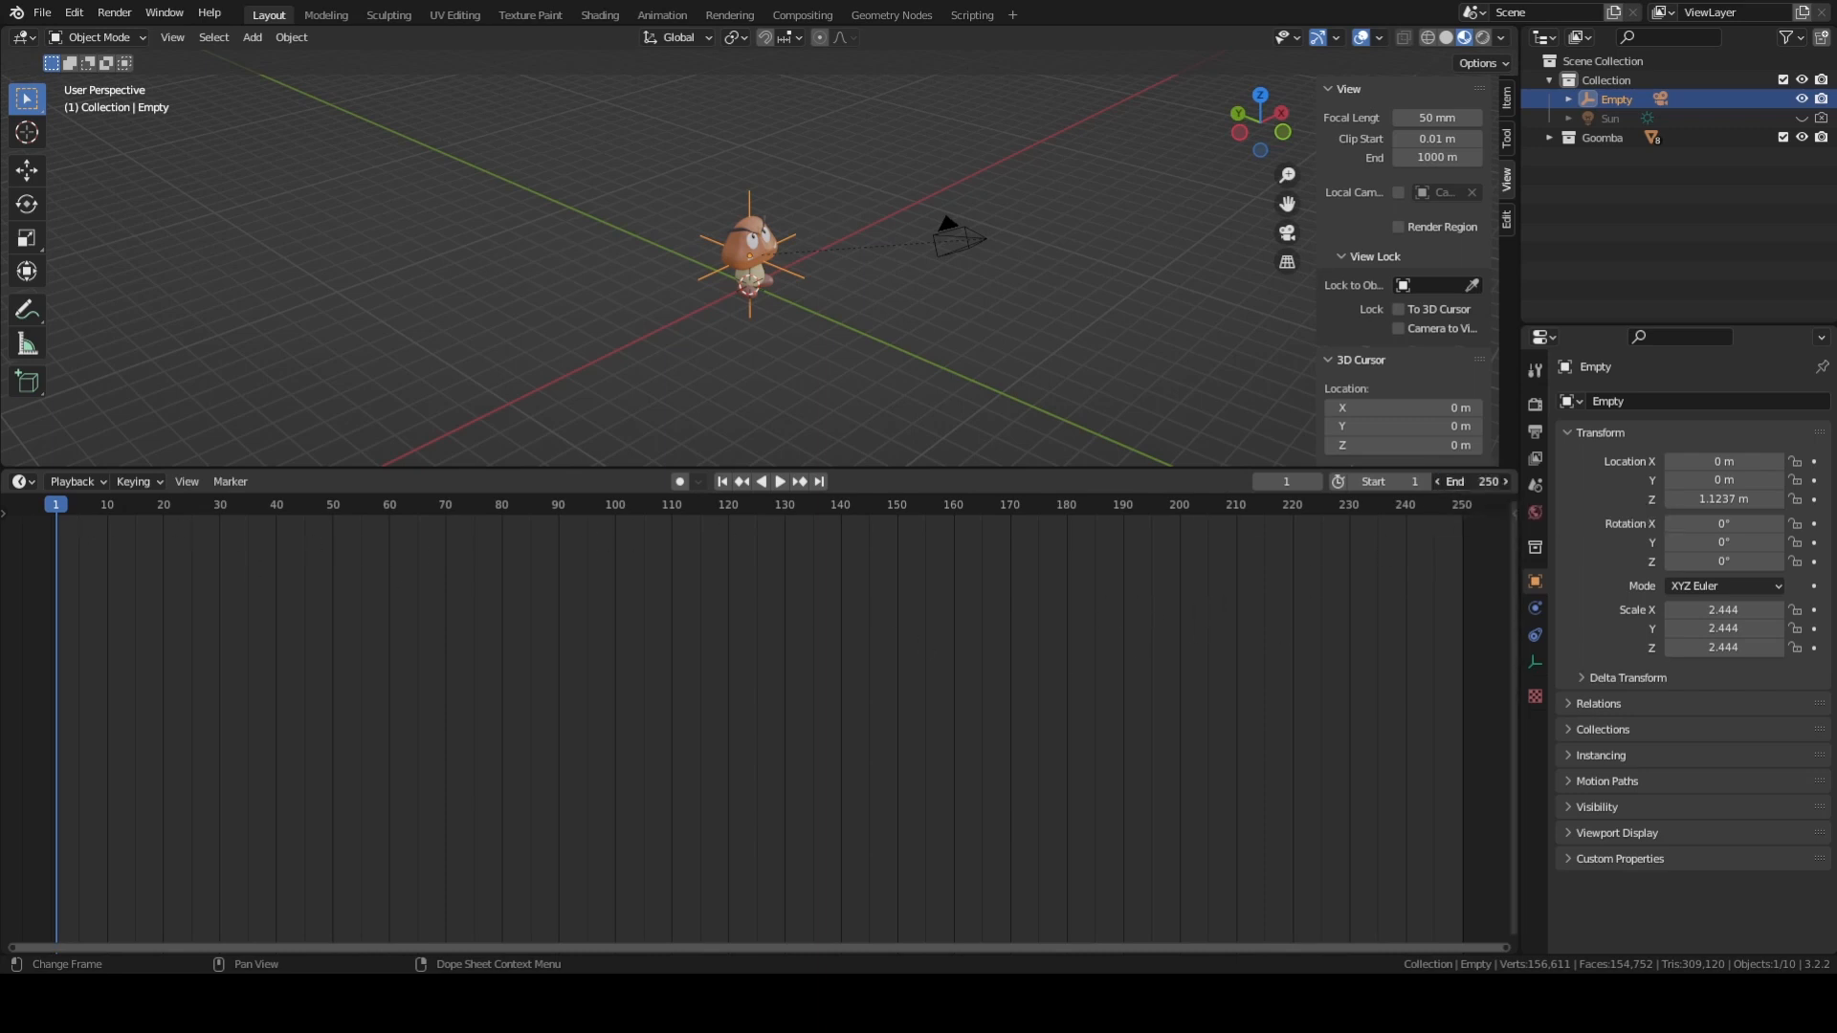
type("100")
key("Return")
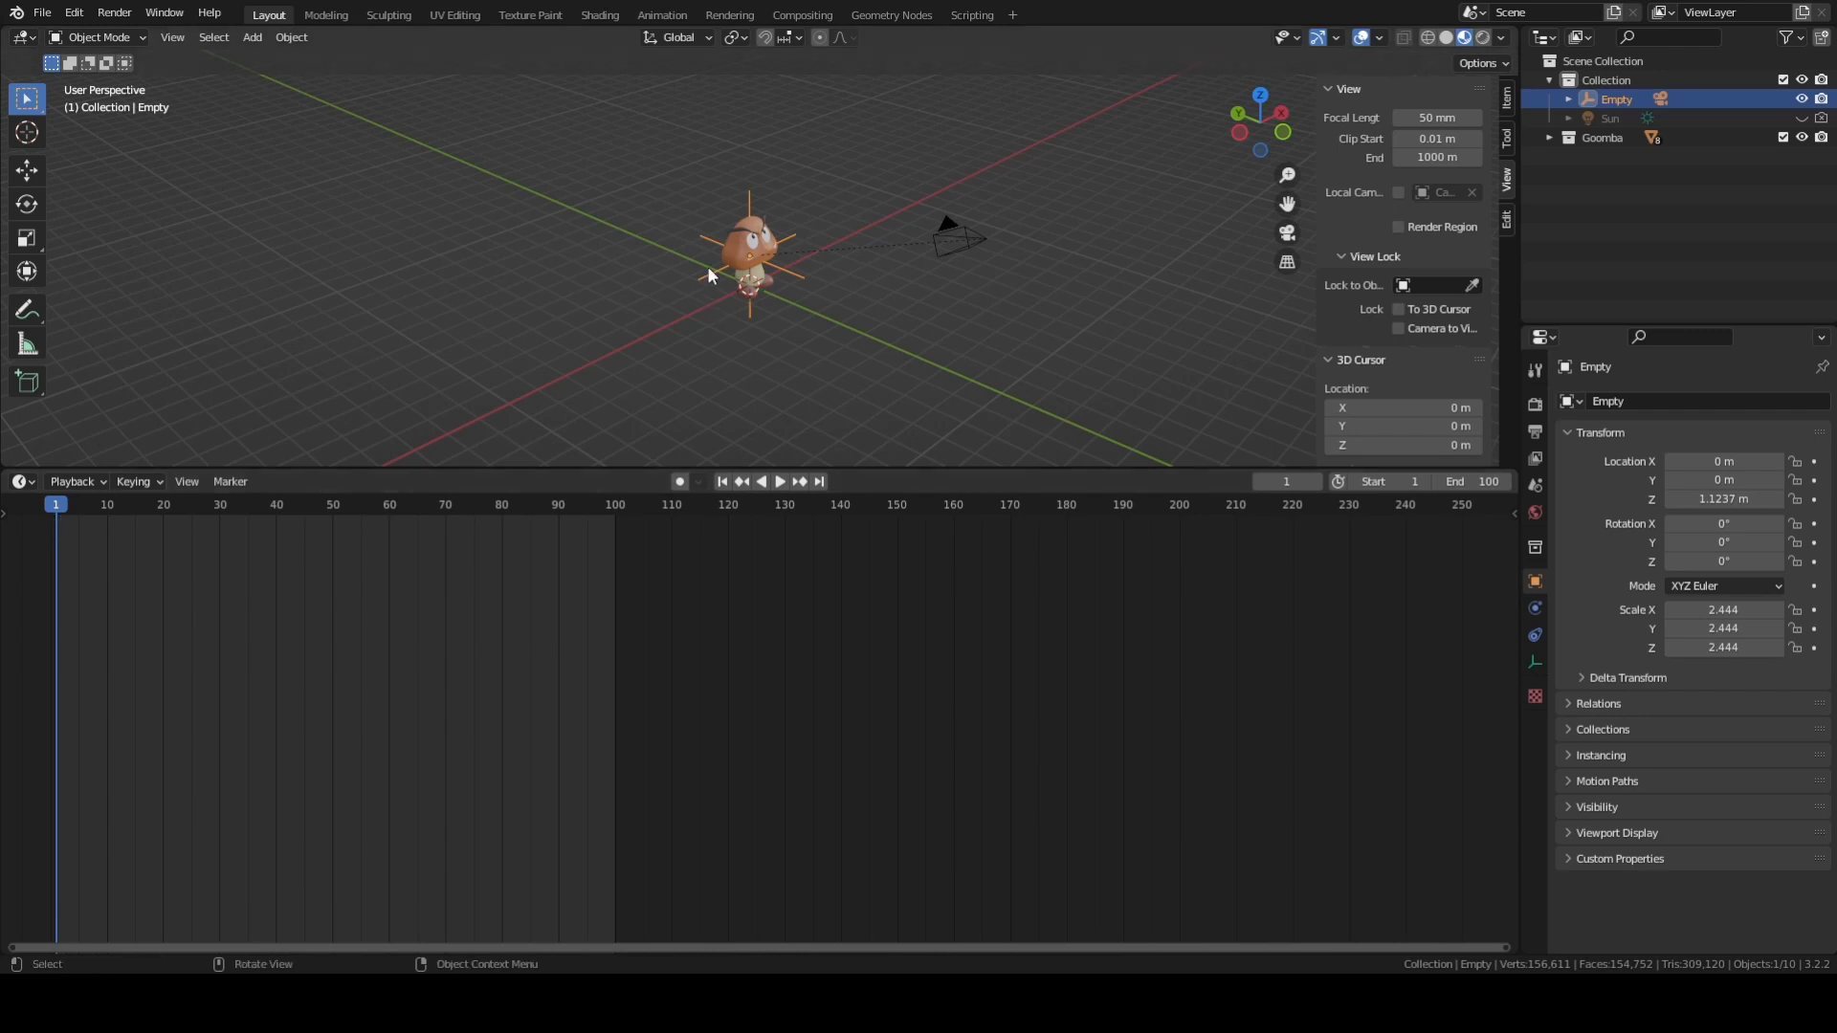
key("i")
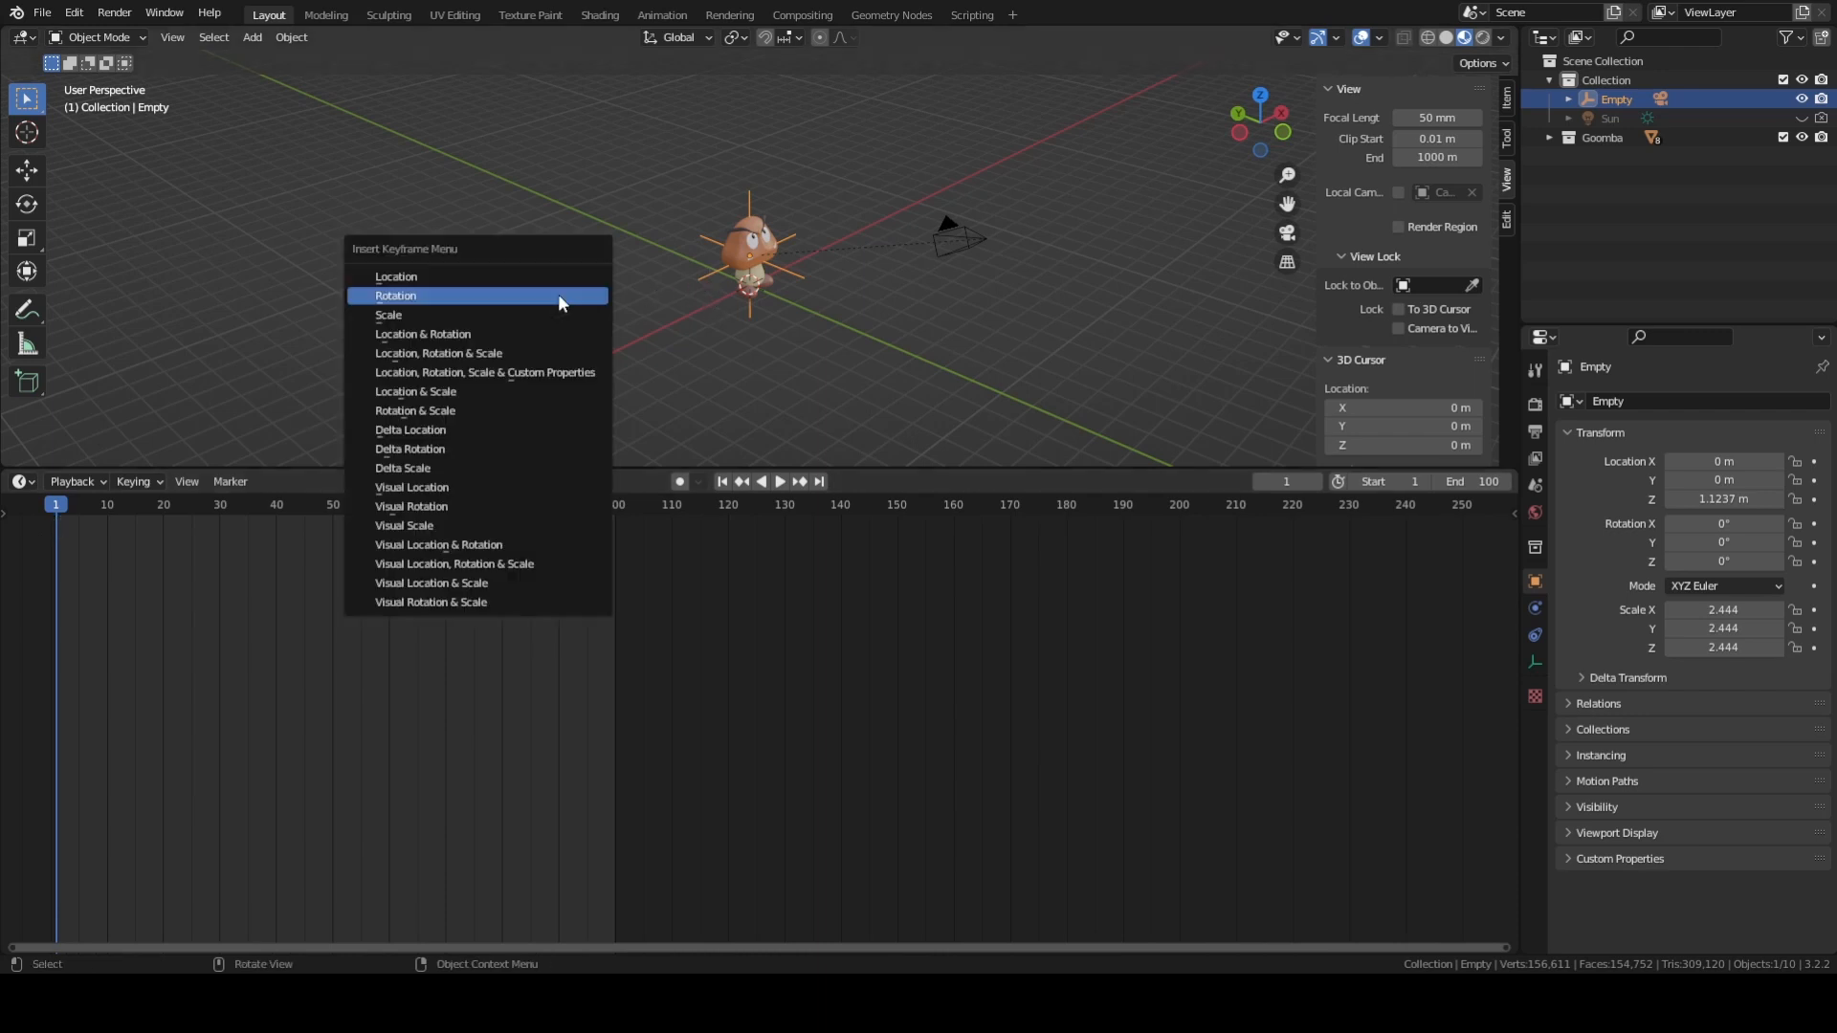
left_click(559, 295)
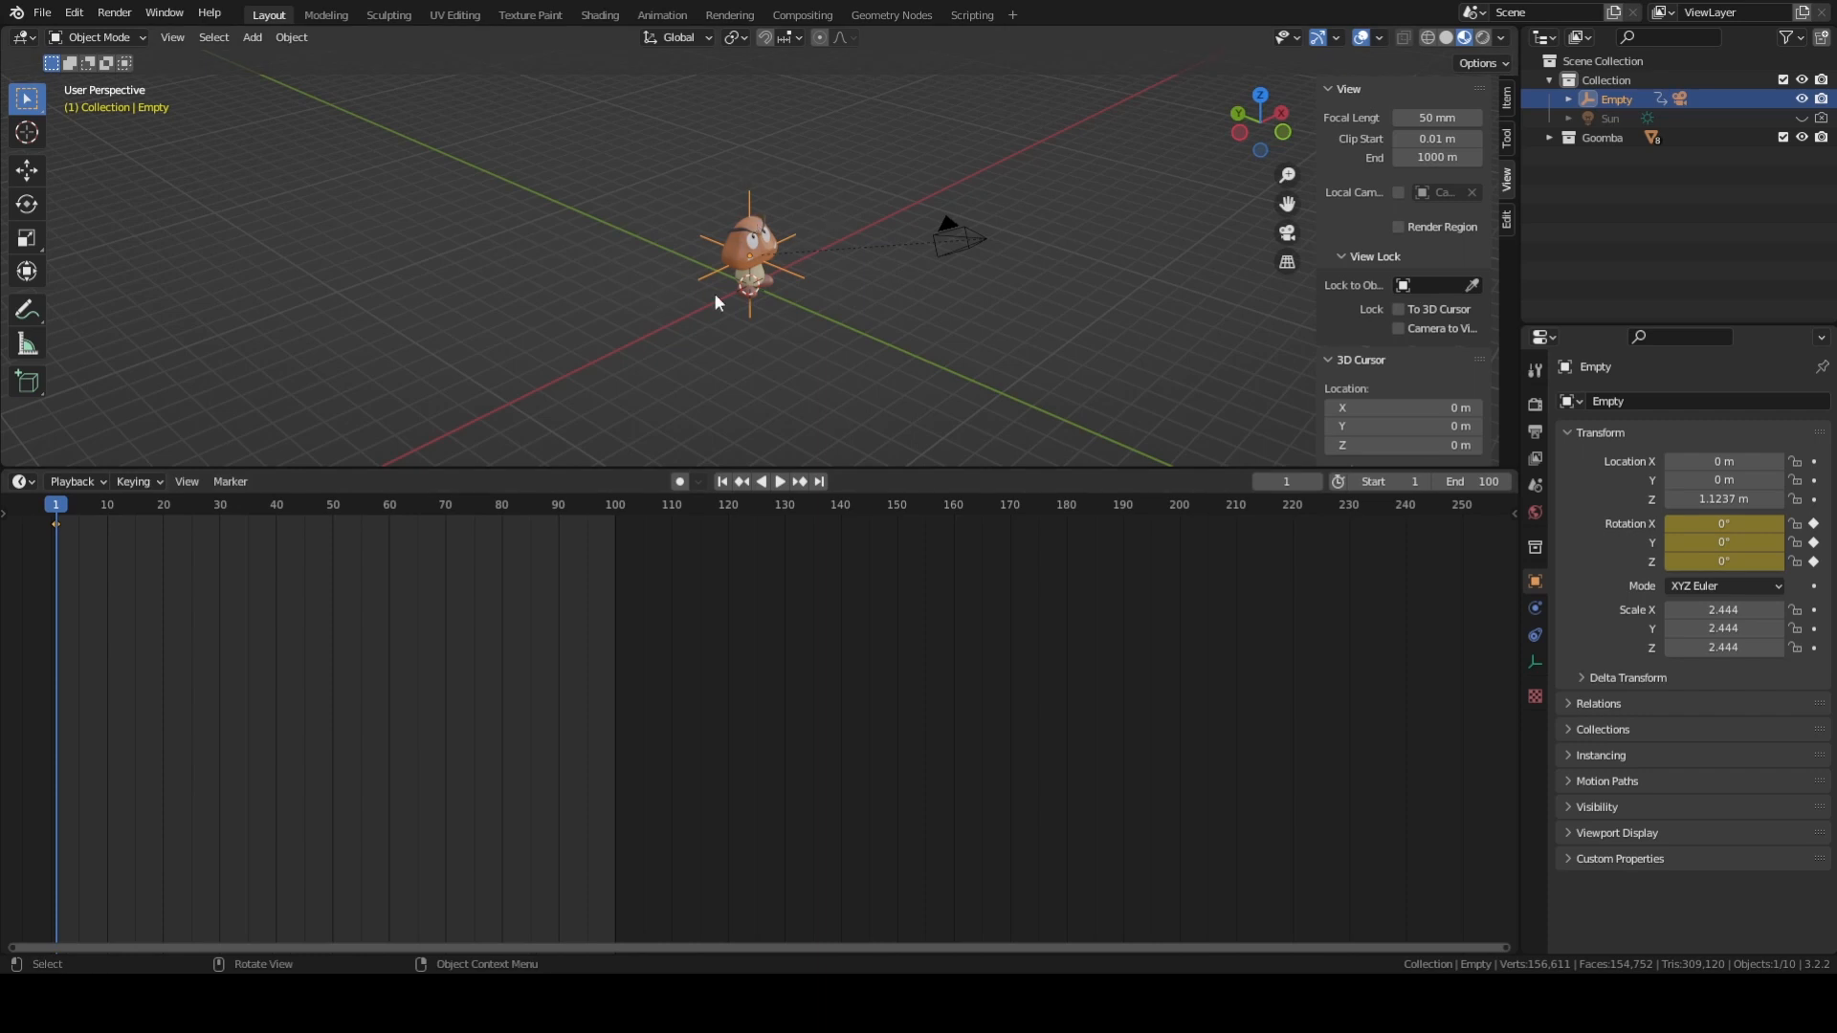
At frame 100, rotate the empty 360° about the global Z axis and insert a Rotation keyframe.
left_click_drag(55, 552, 614, 550)
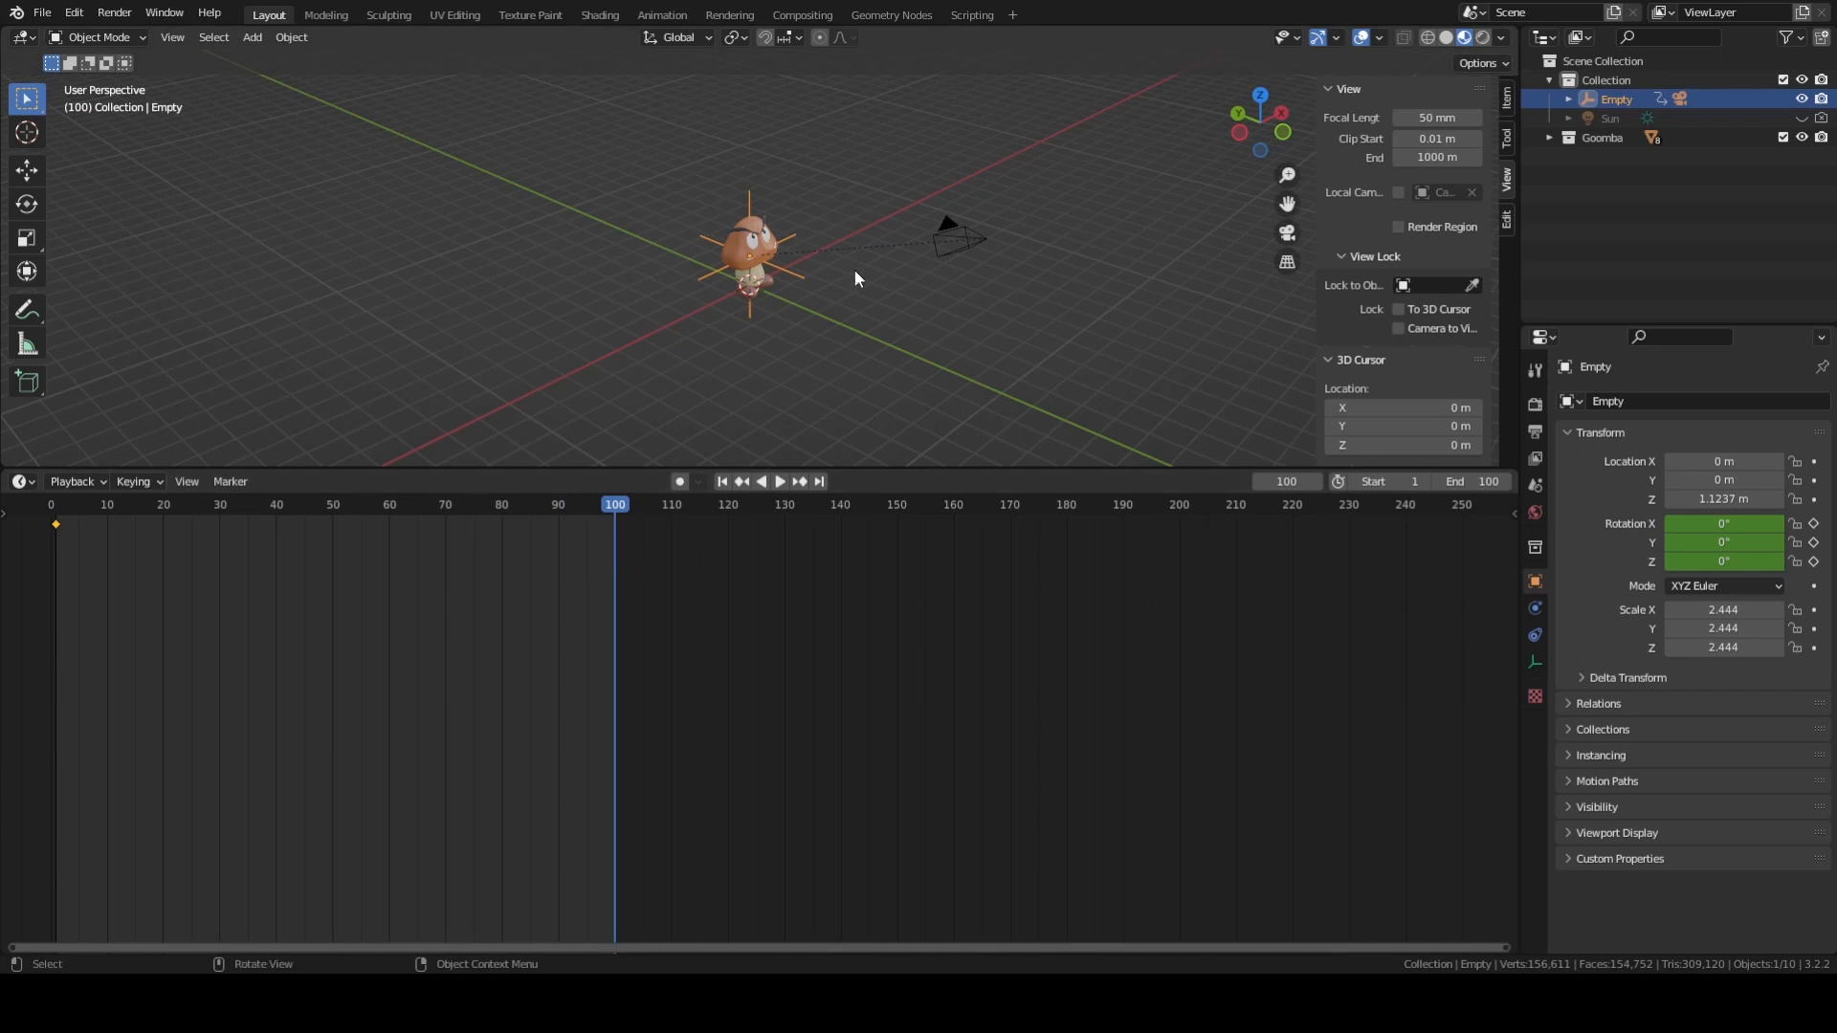
middle_click_drag(853, 269, 809, 295)
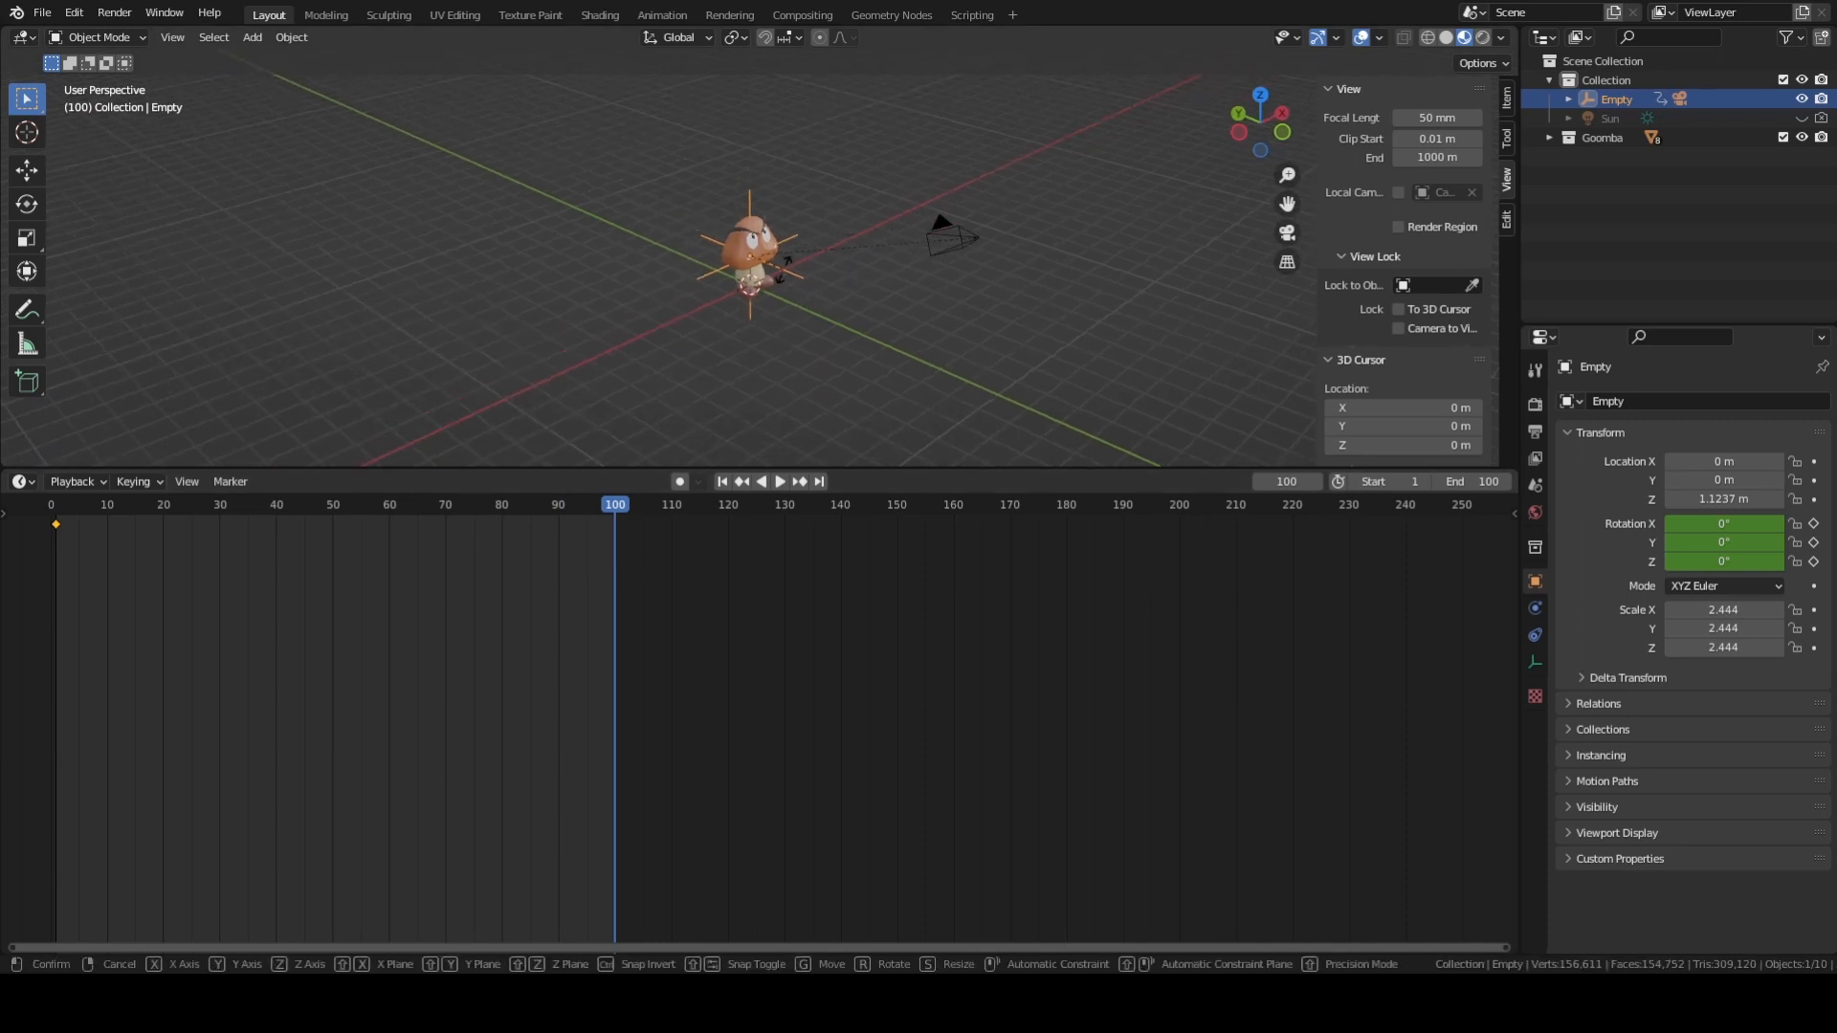
key("r")
key("z")
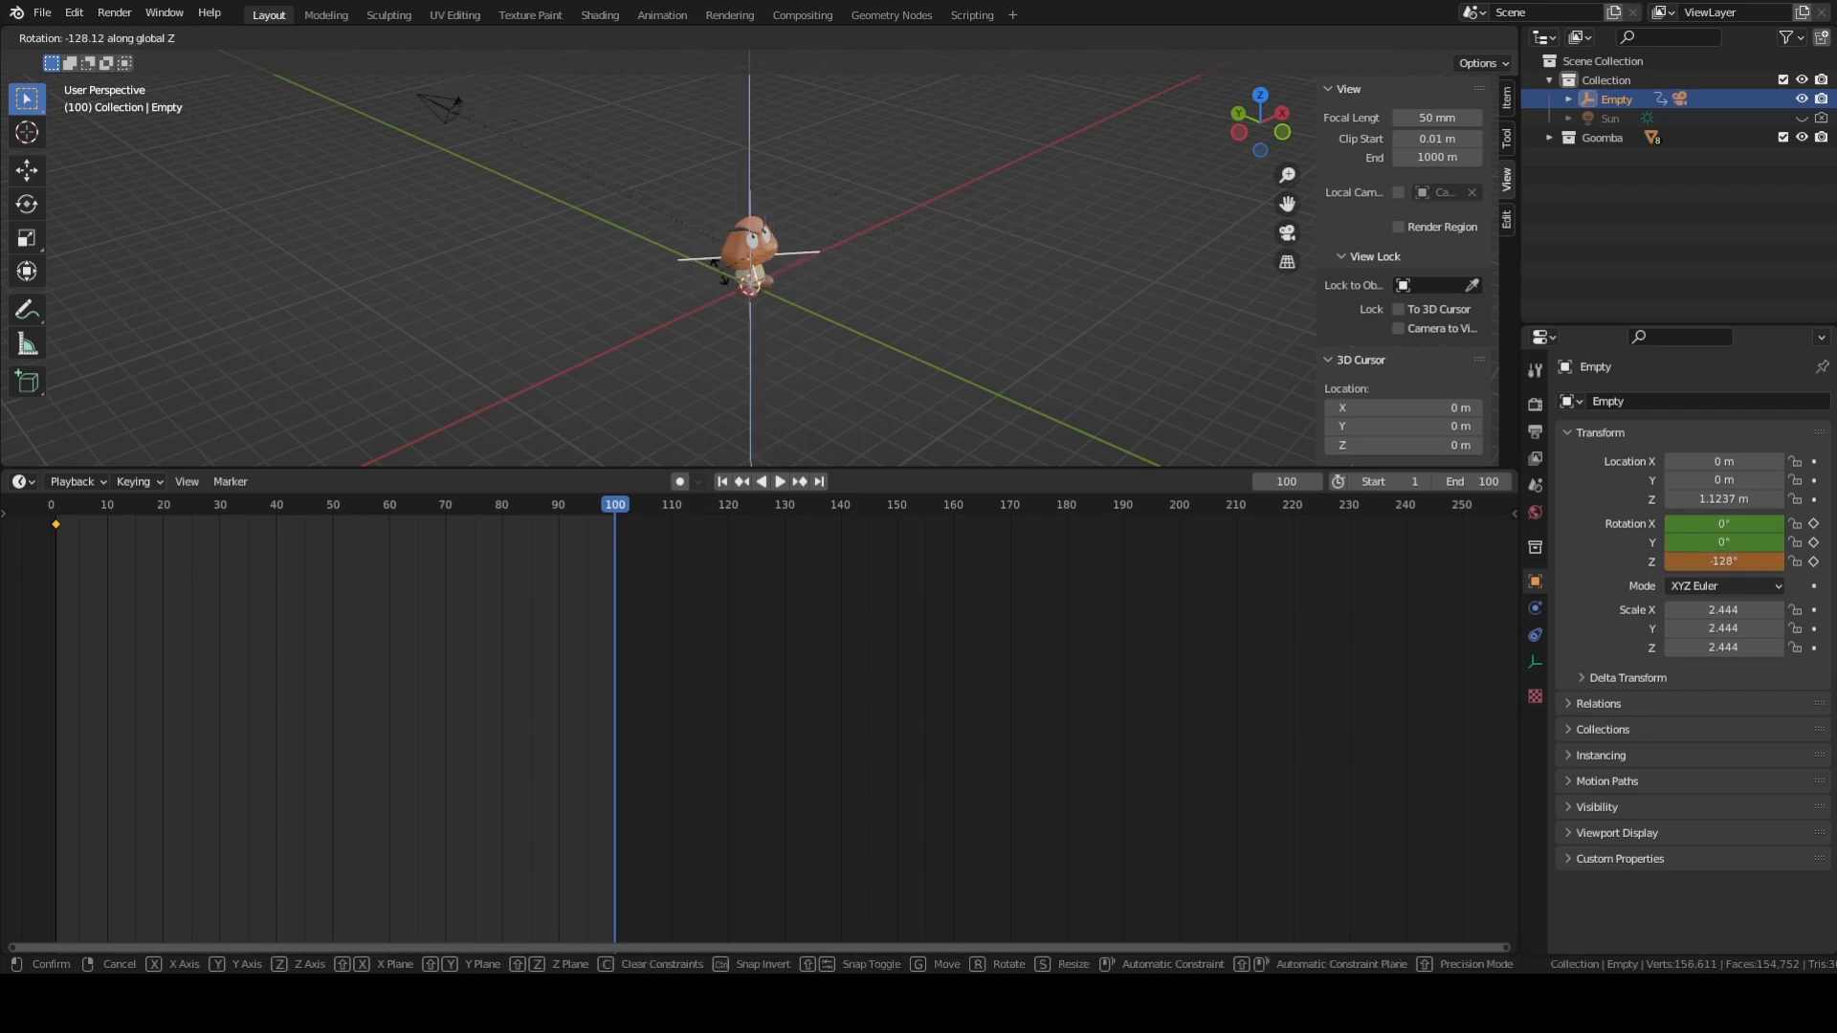
type("360")
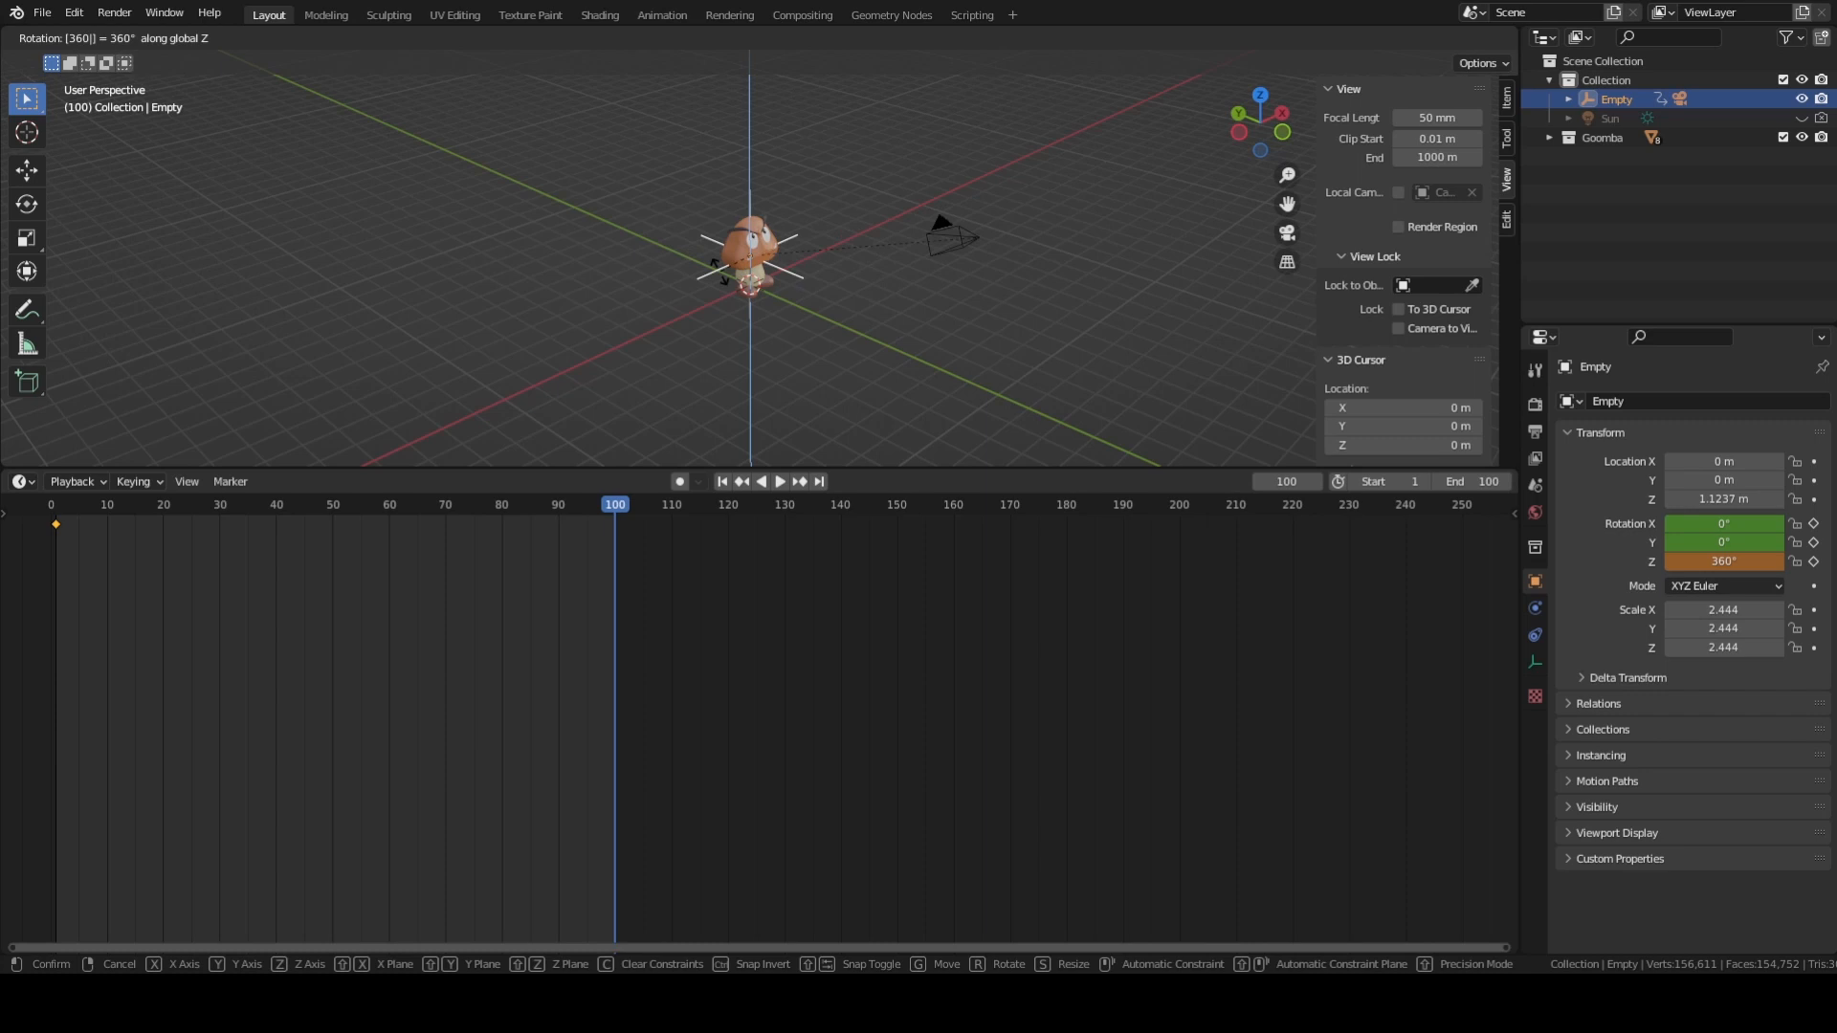
key("Return")
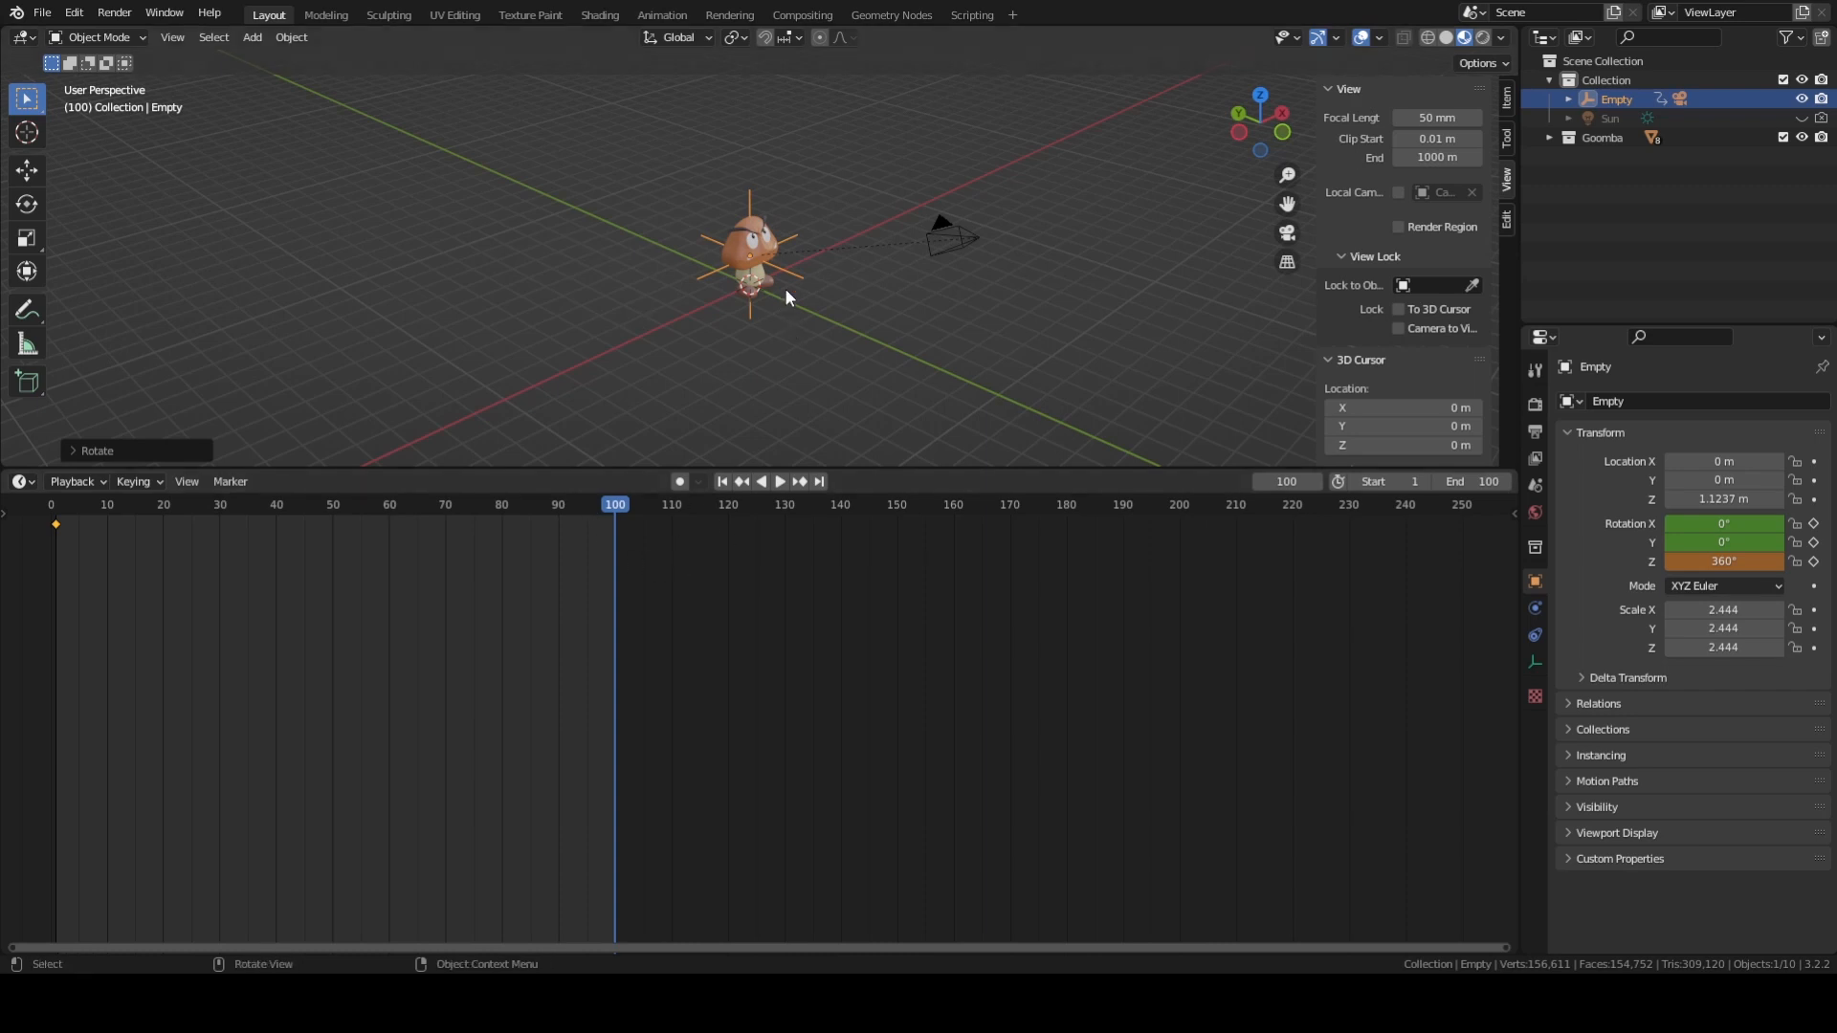
key("i")
left_click(660, 283)
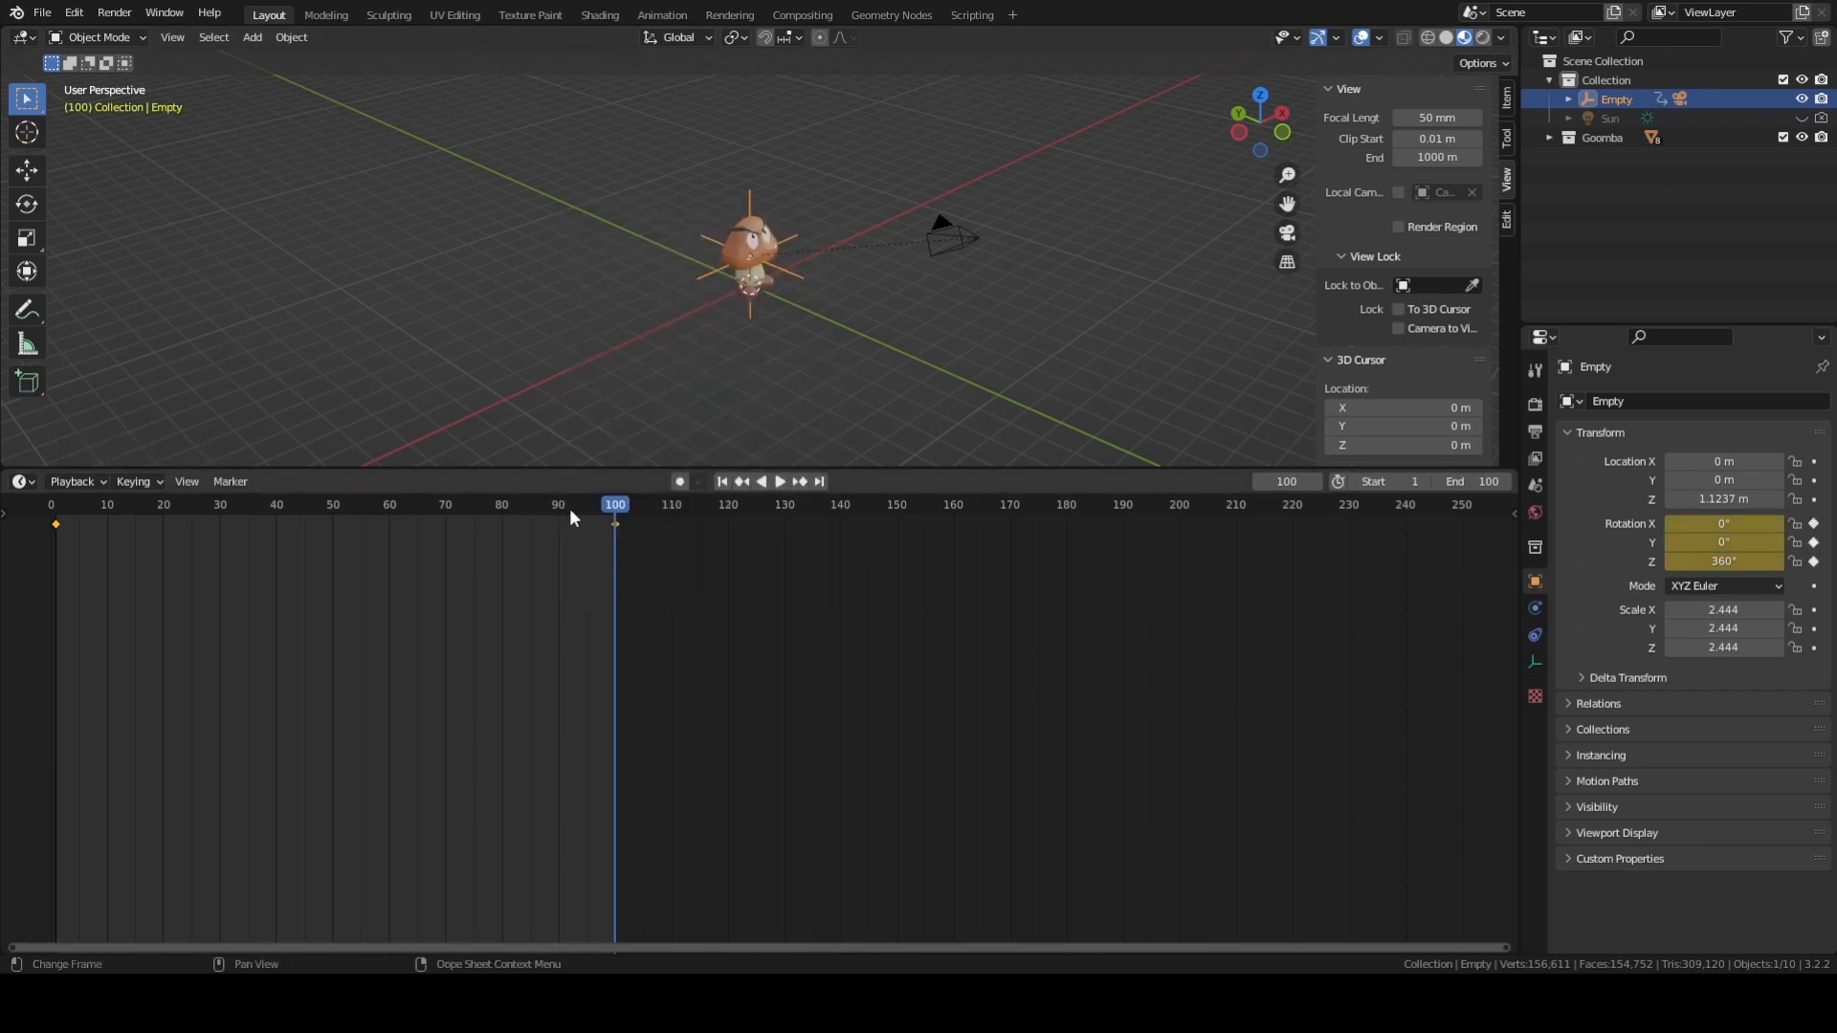
Preview the orbit animation by scrubbing the timeline and playing it through the camera view.
left_click_drag(618, 503, 173, 551)
left_click_drag(228, 541, 390, 553)
key("KP_0")
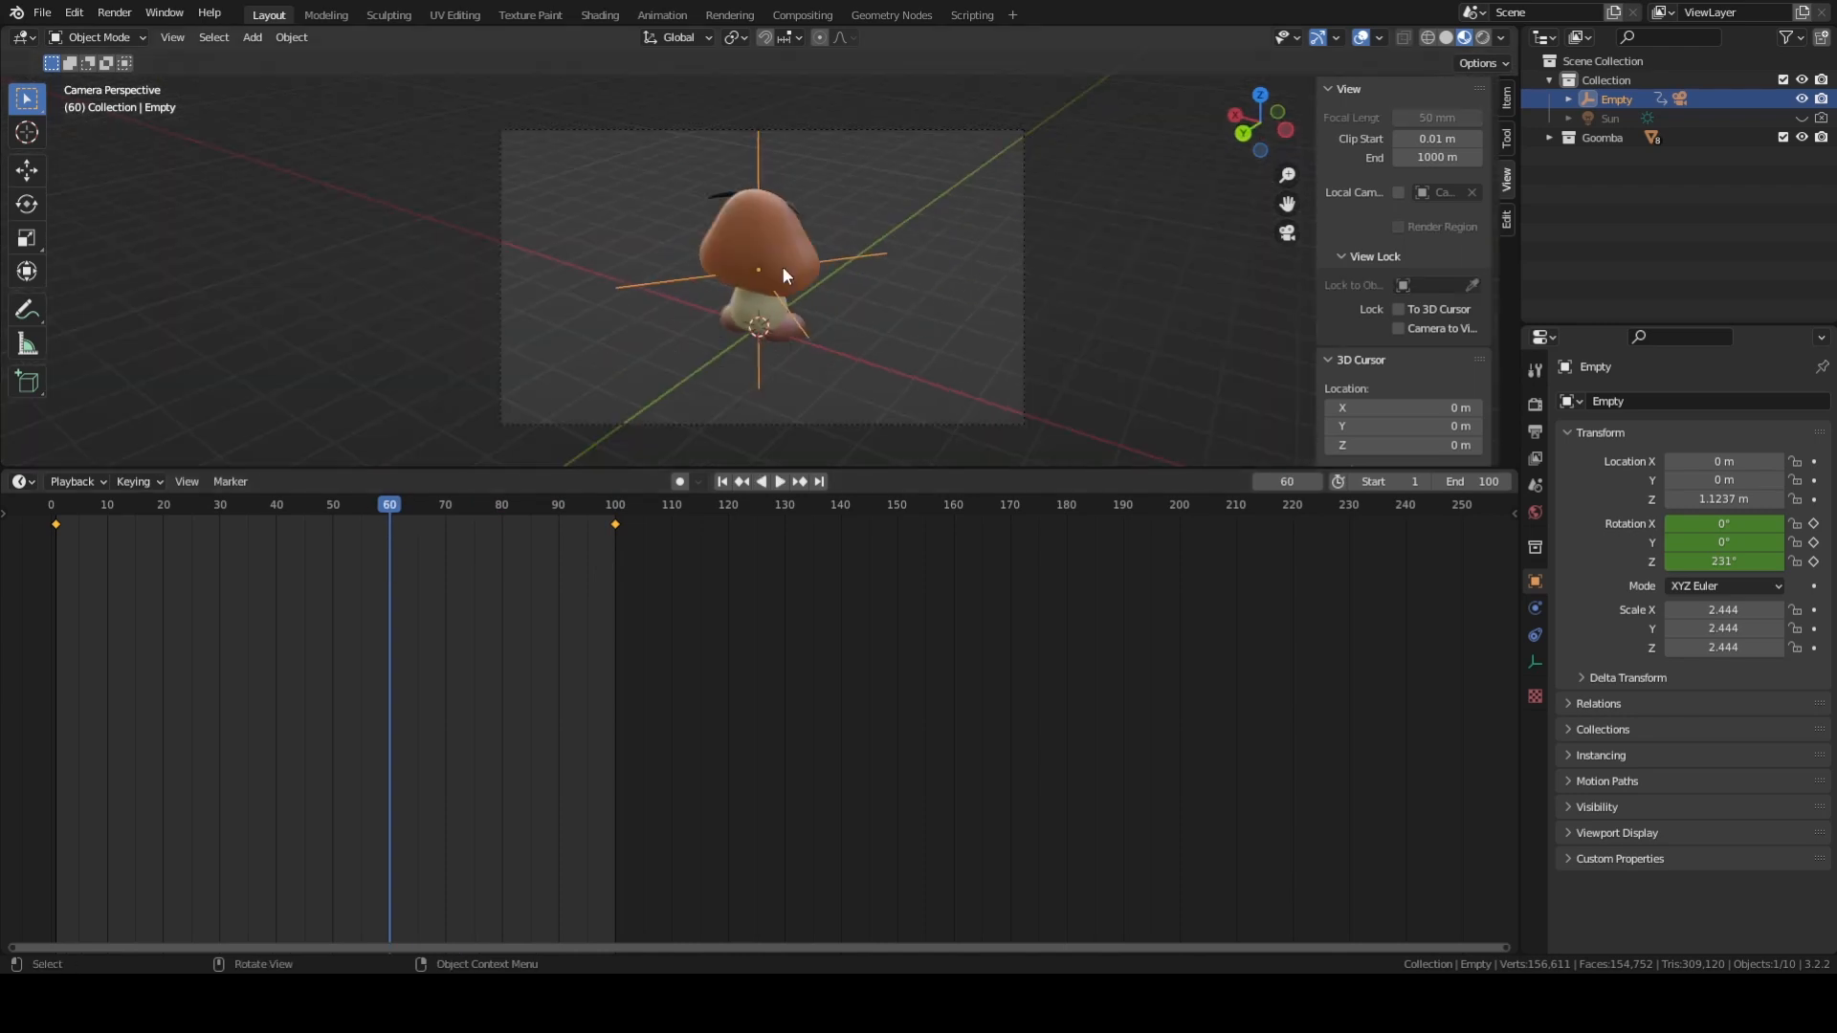
key("space")
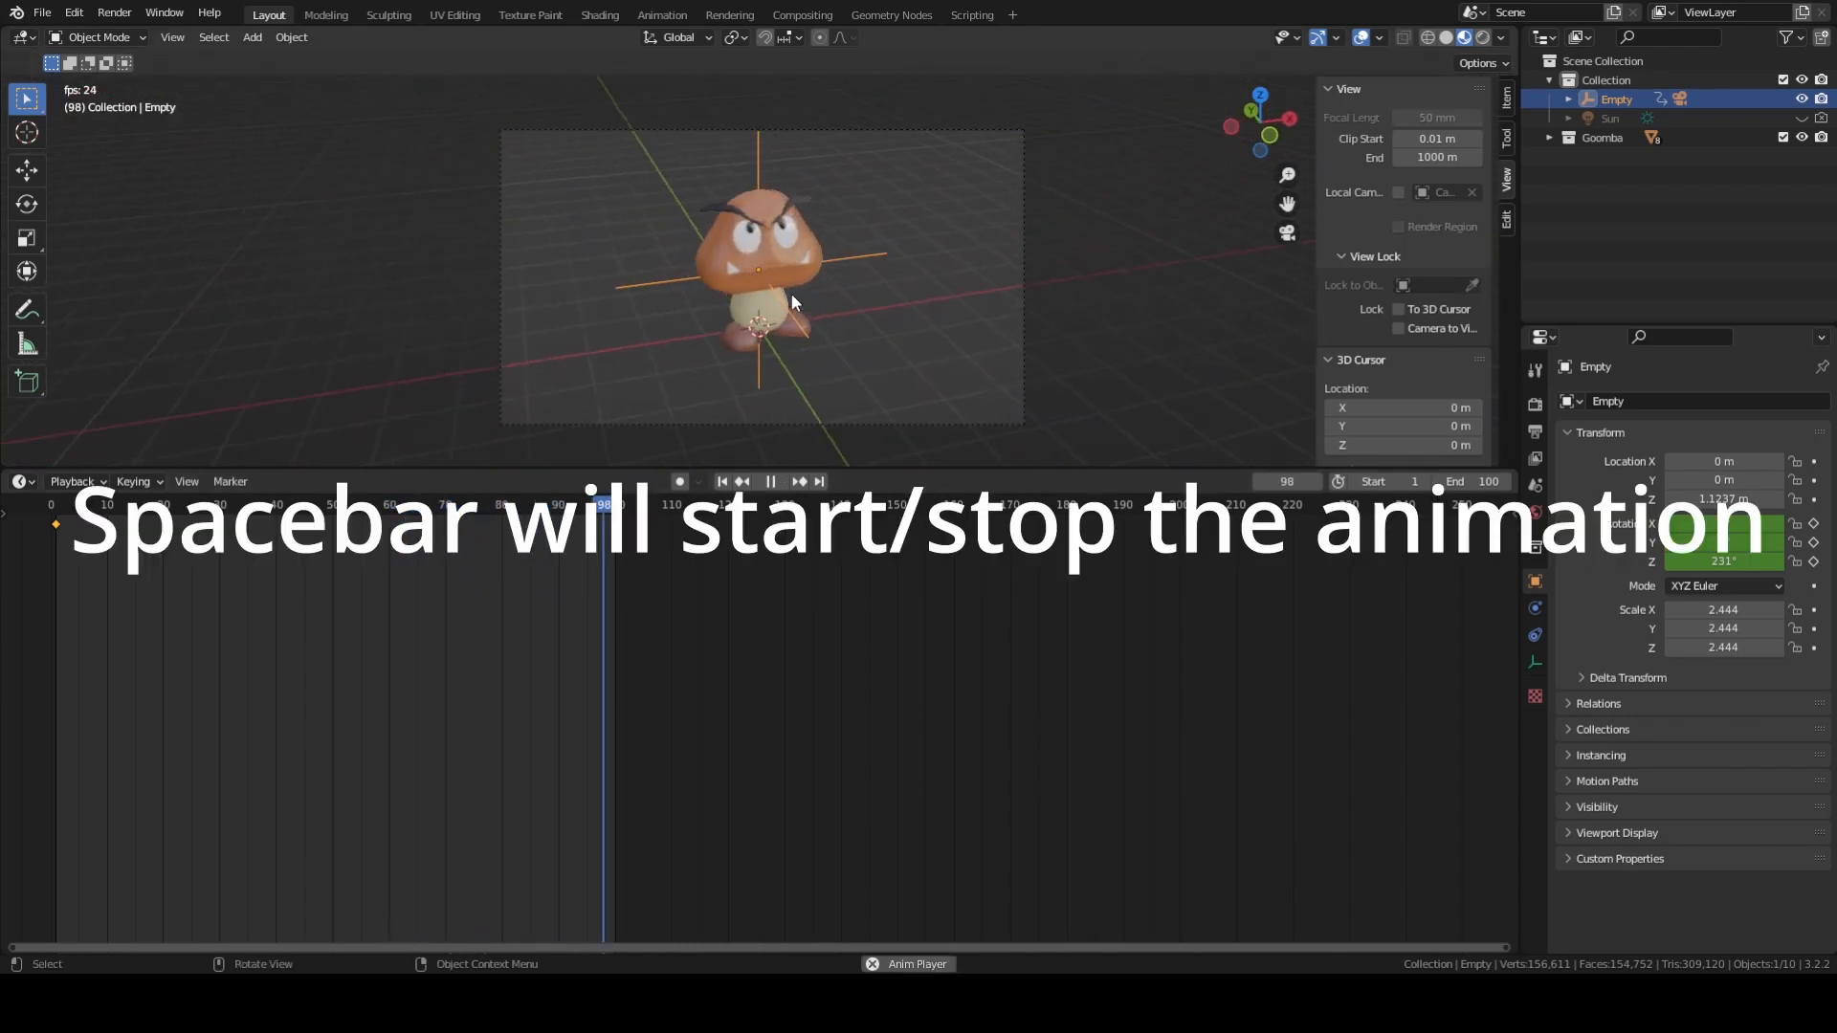
key("space")
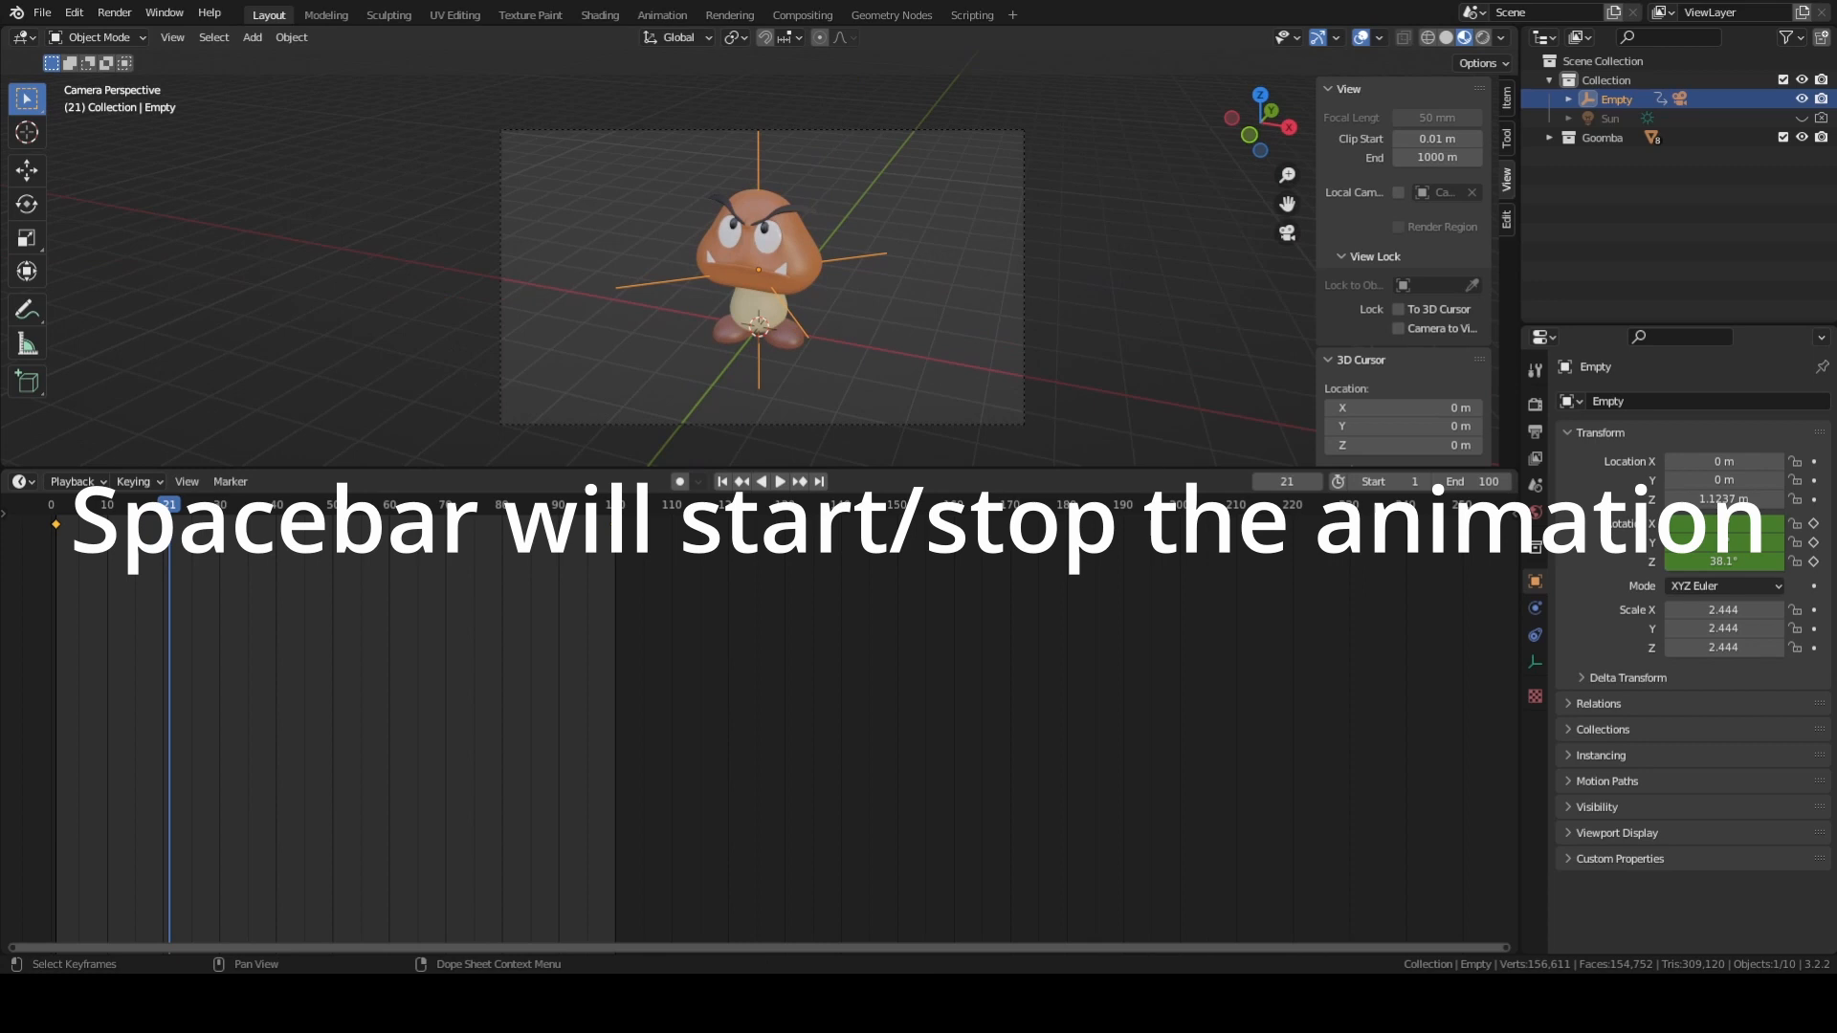
key("space")
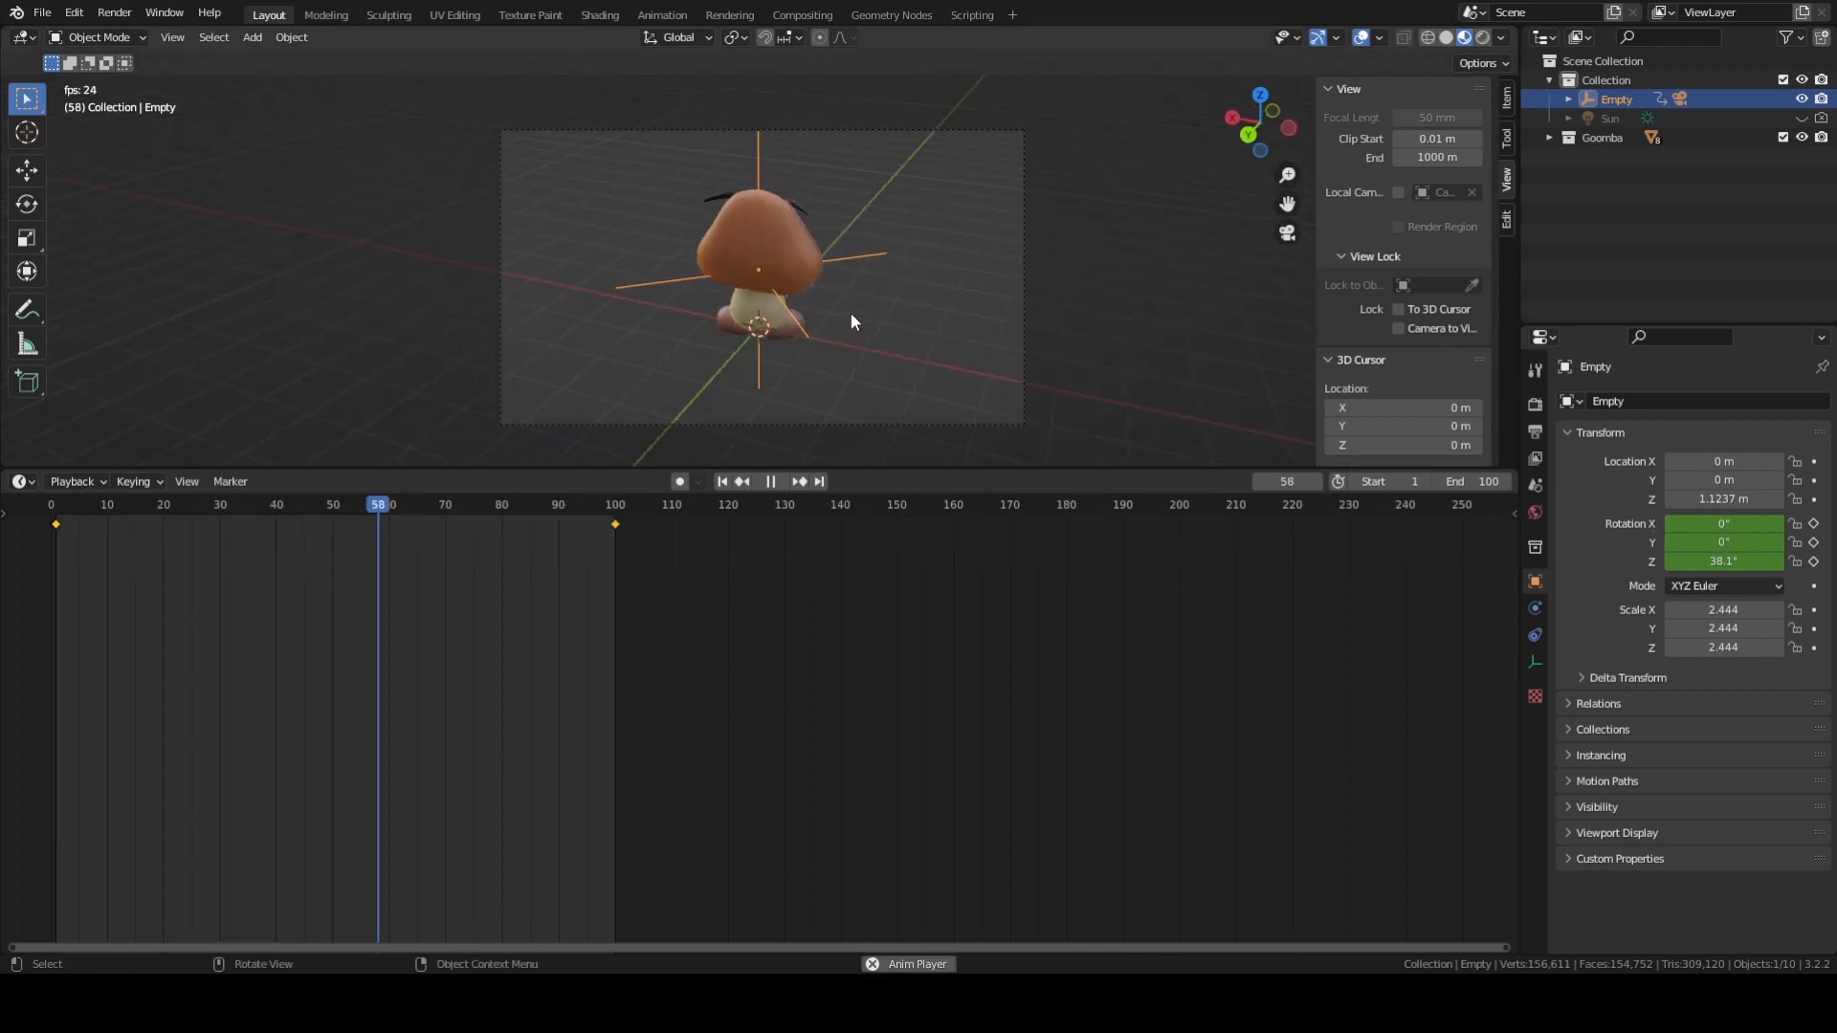
key("space")
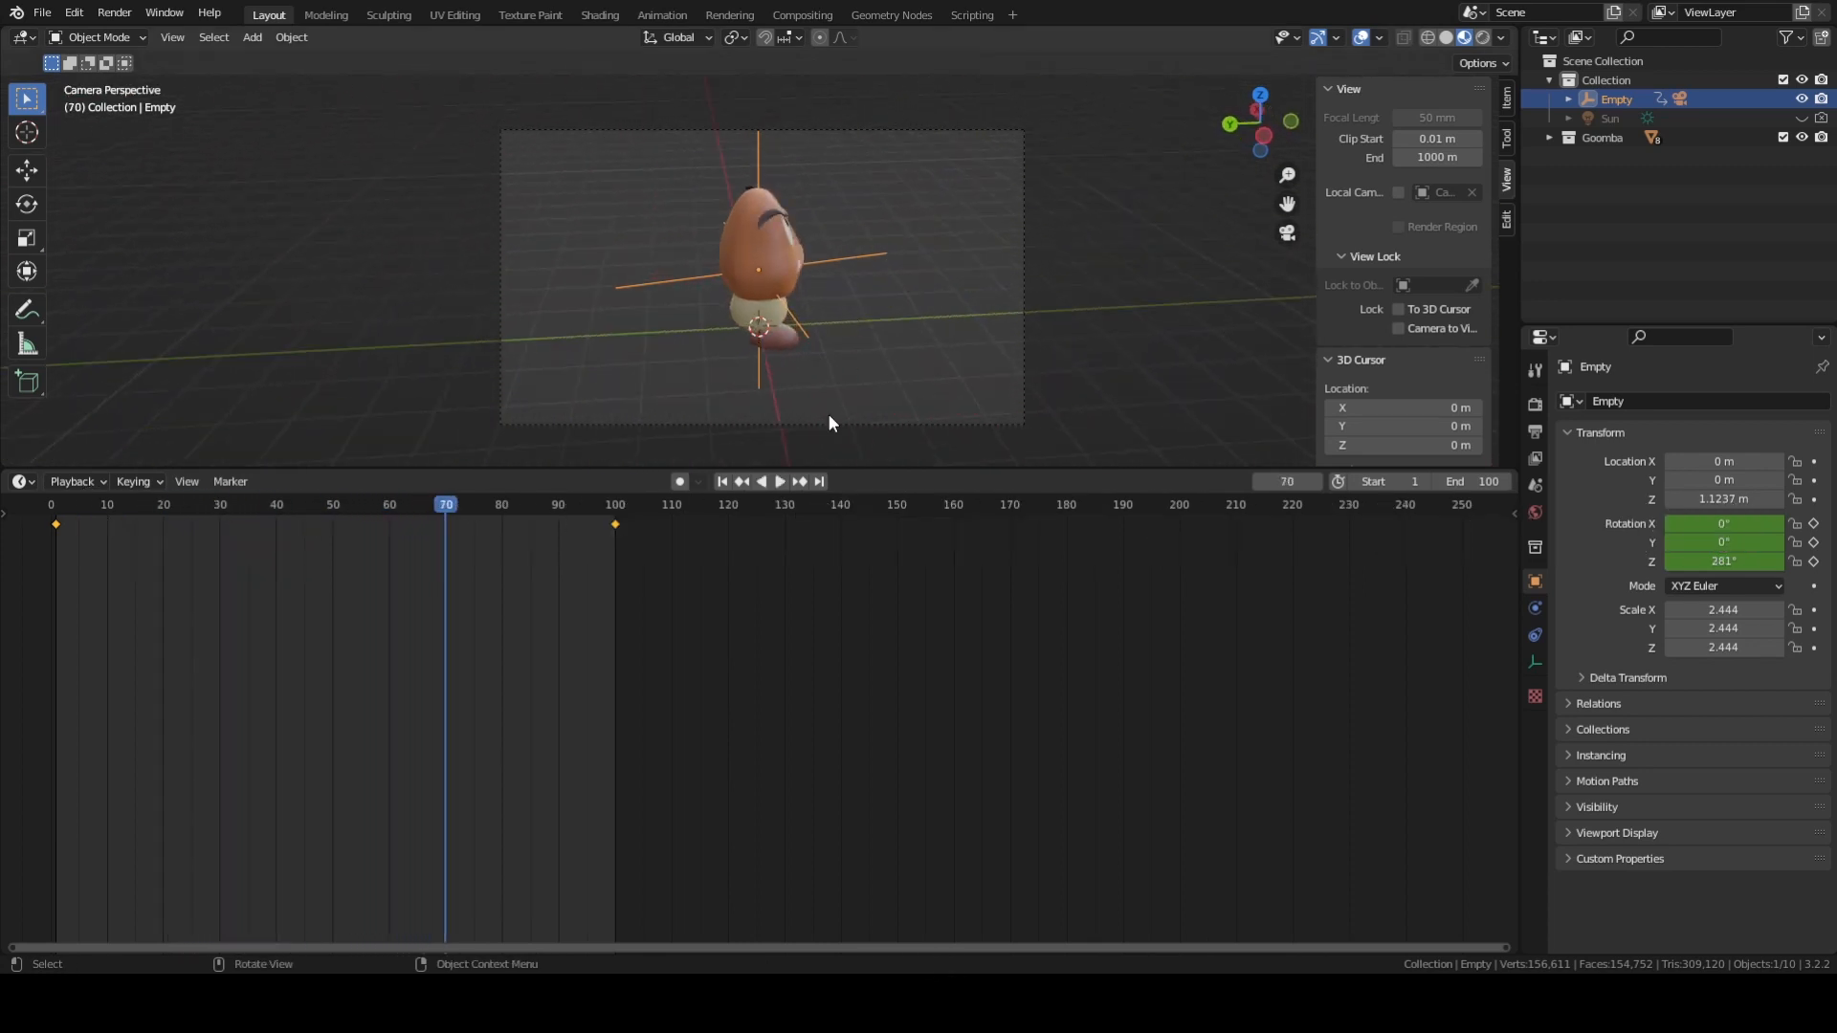
Check the camera's position from outside the camera view, and replay the orbit from the start through the camera.
key("KP_0")
middle_click_drag(828, 413, 782, 289)
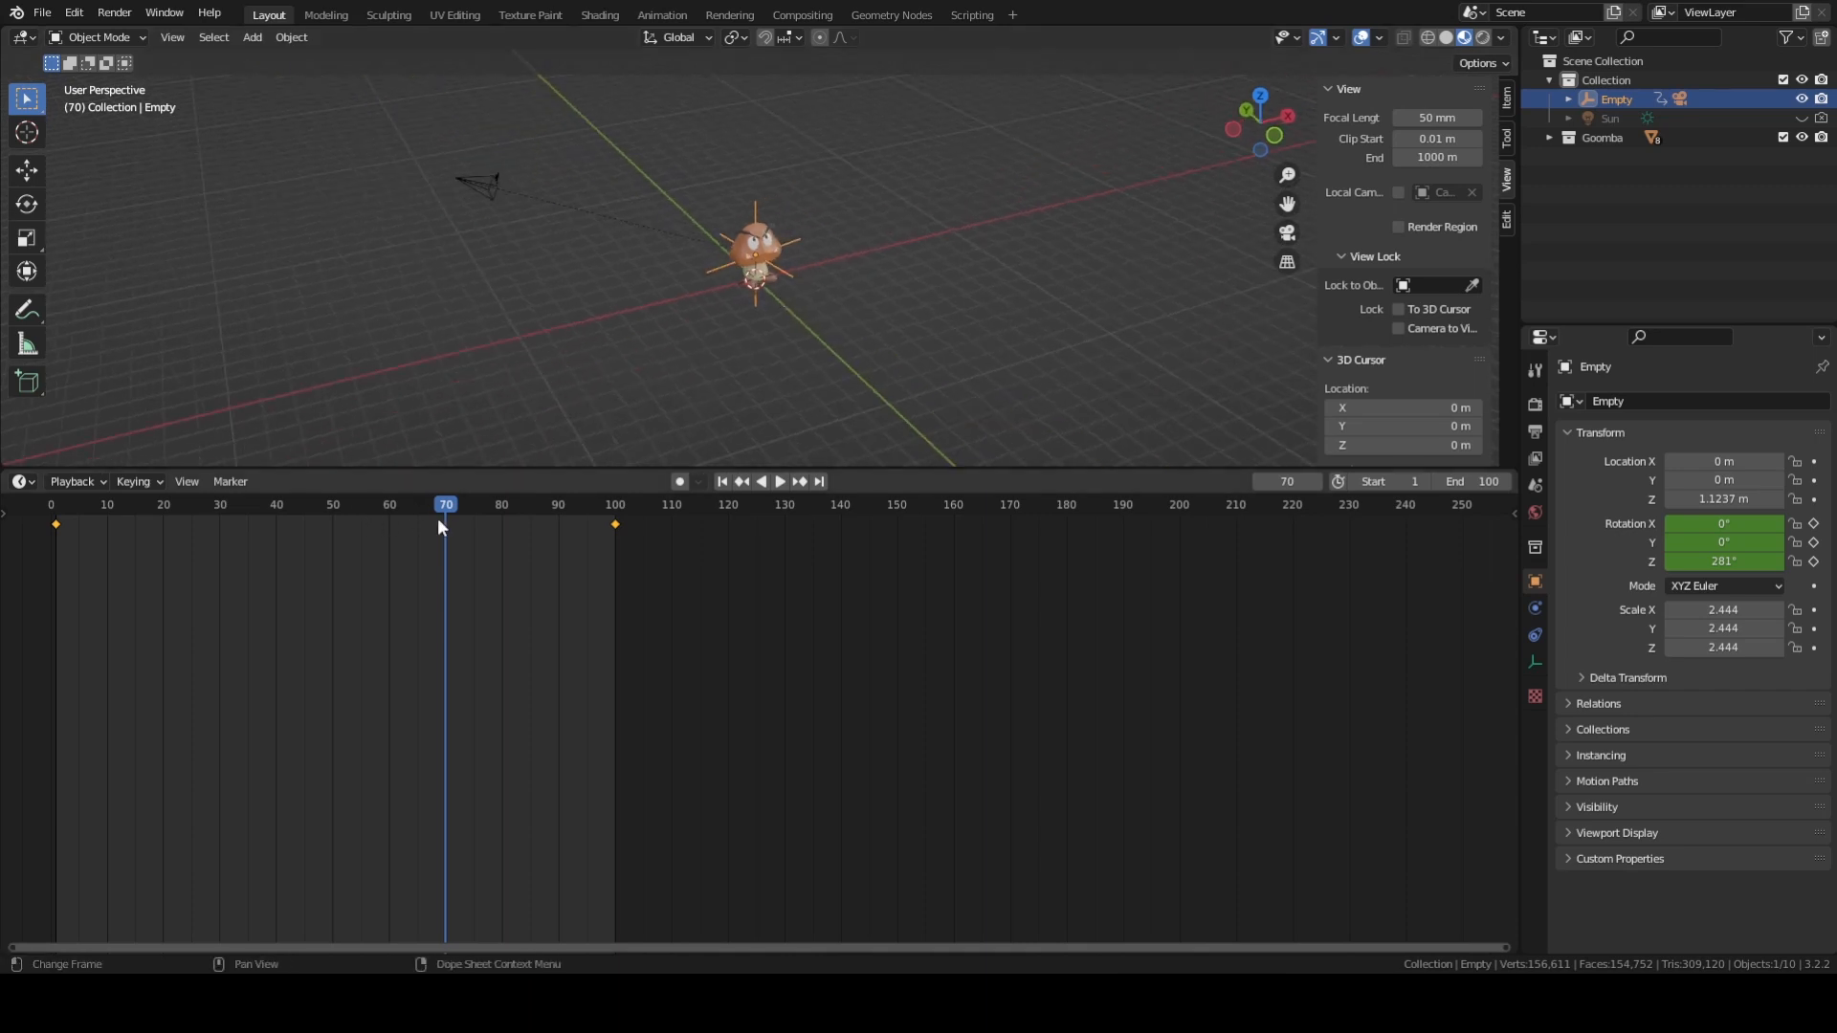
key("KP_0")
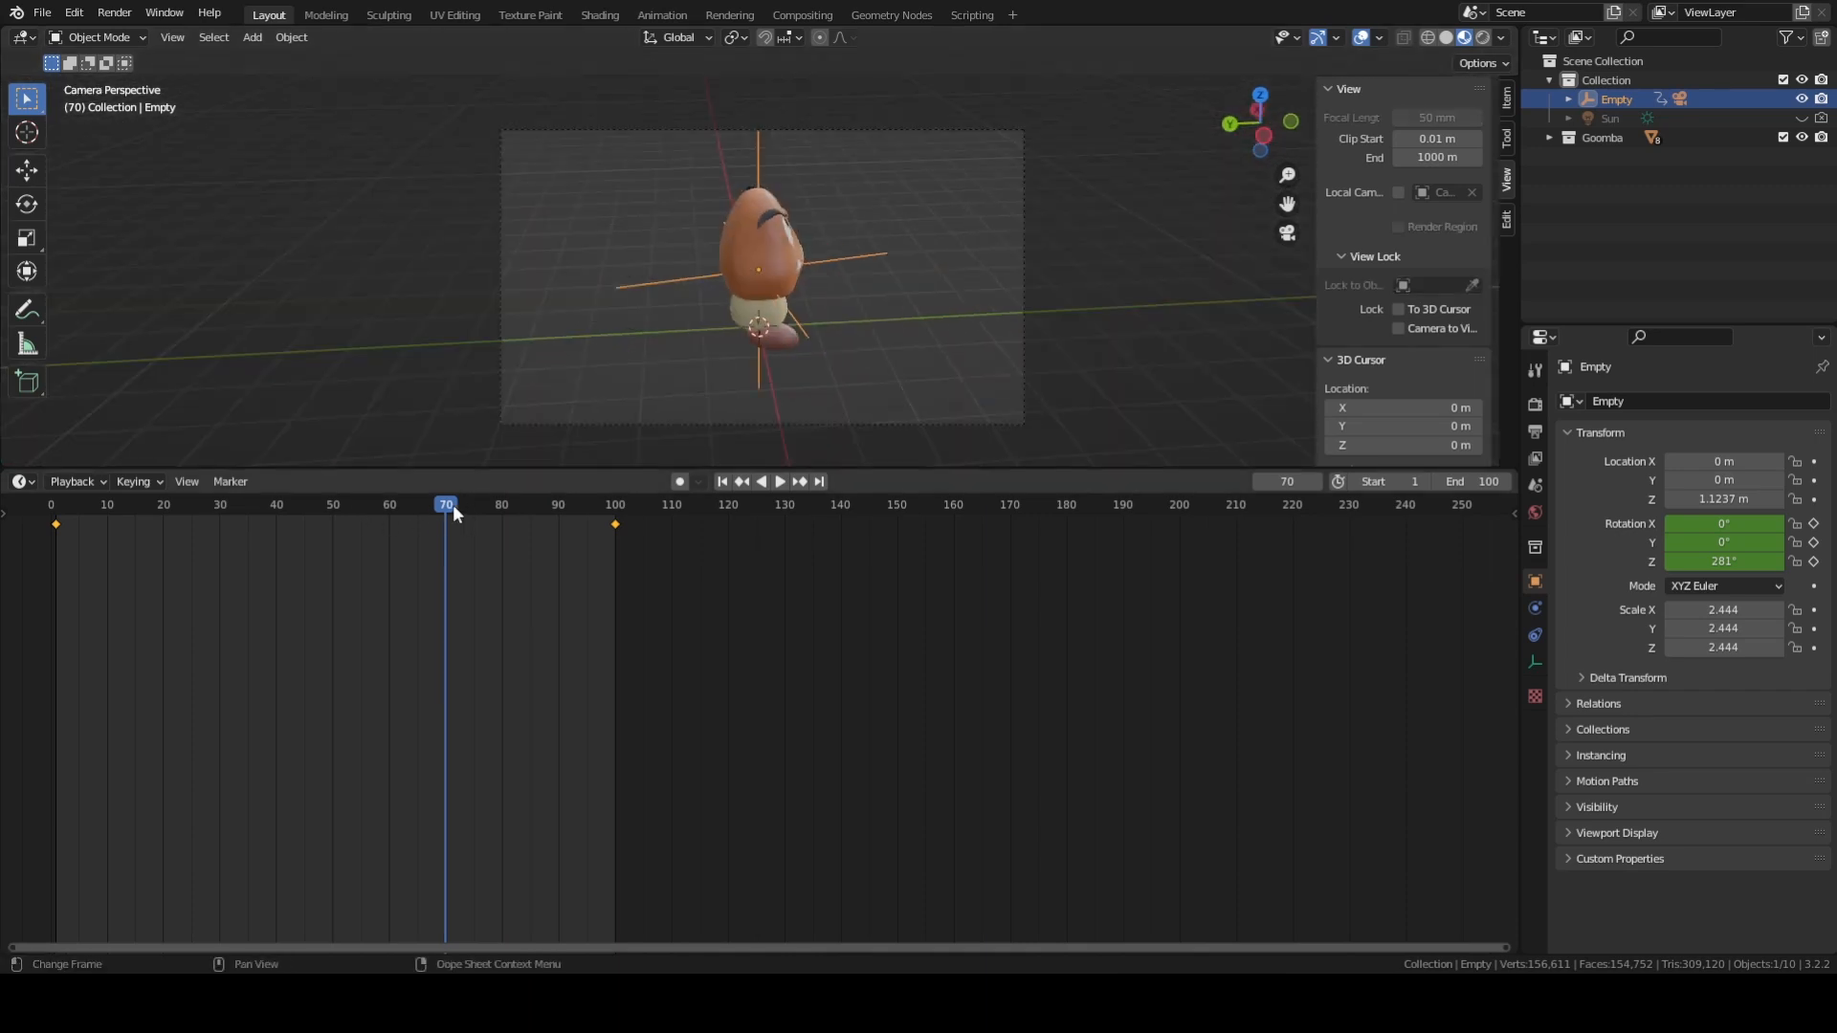
left_click_drag(451, 503, 38, 507)
key("space")
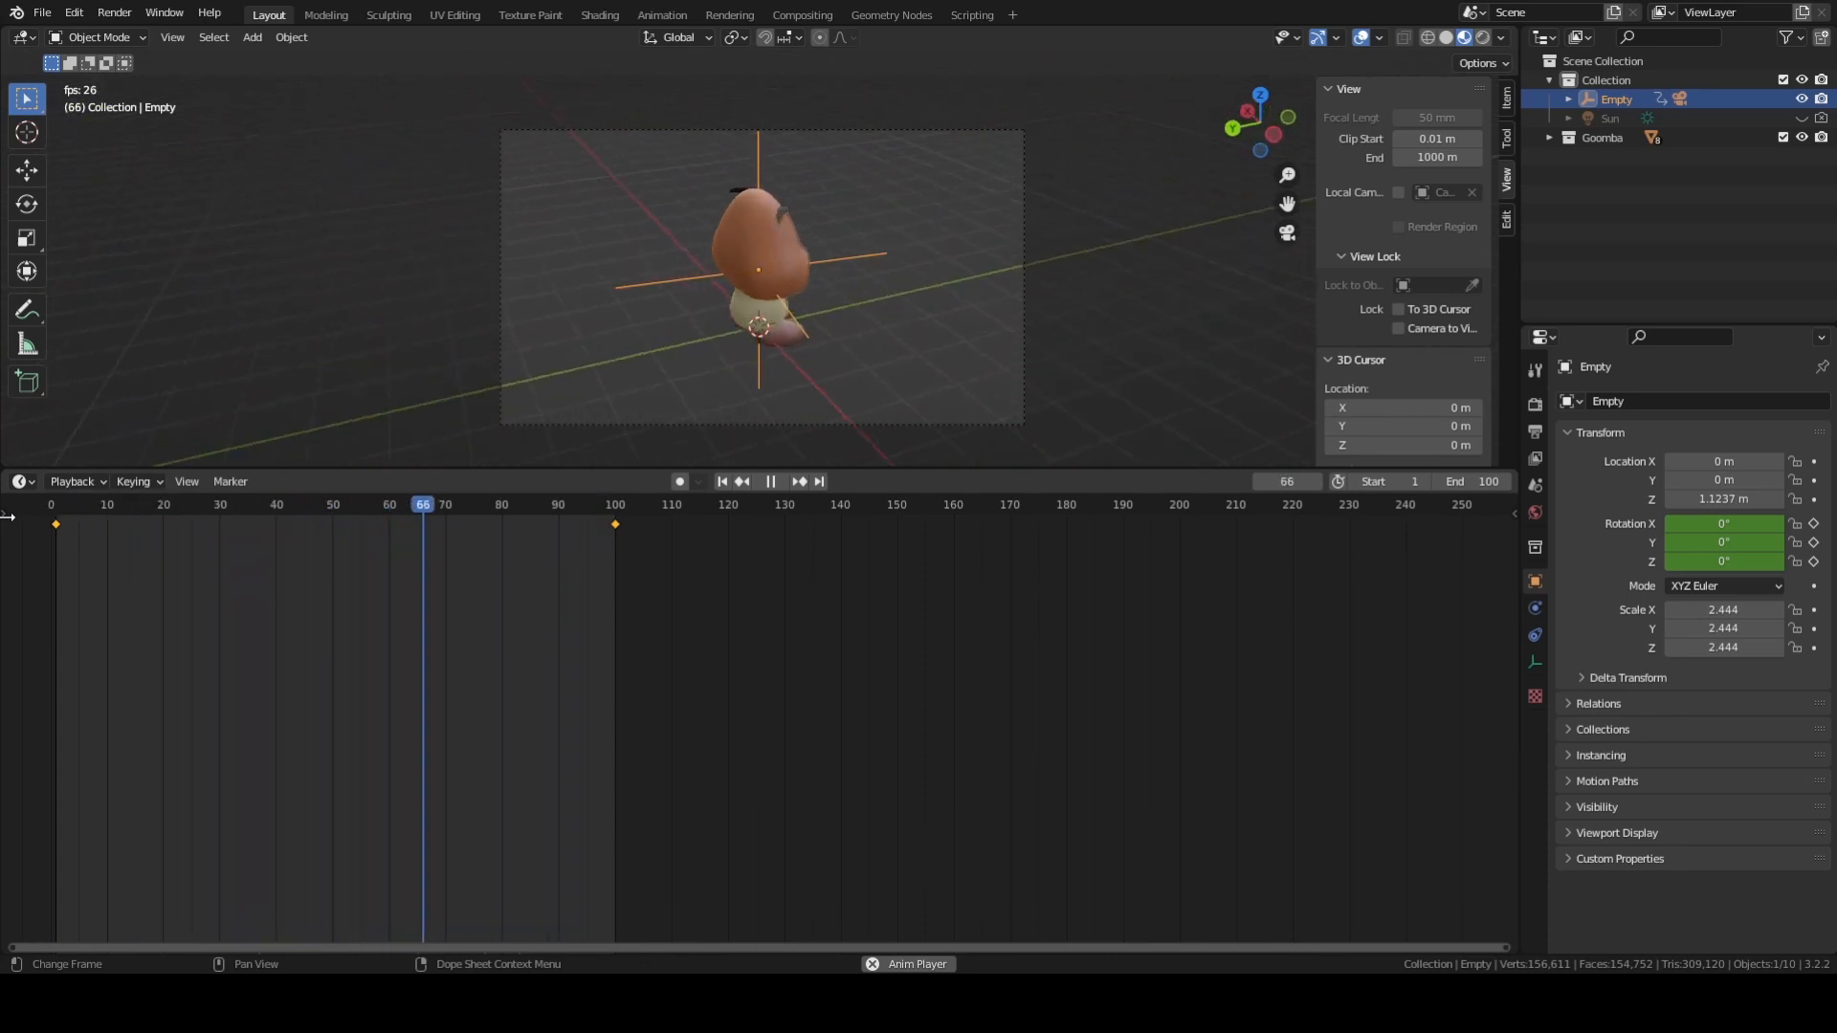
key("space")
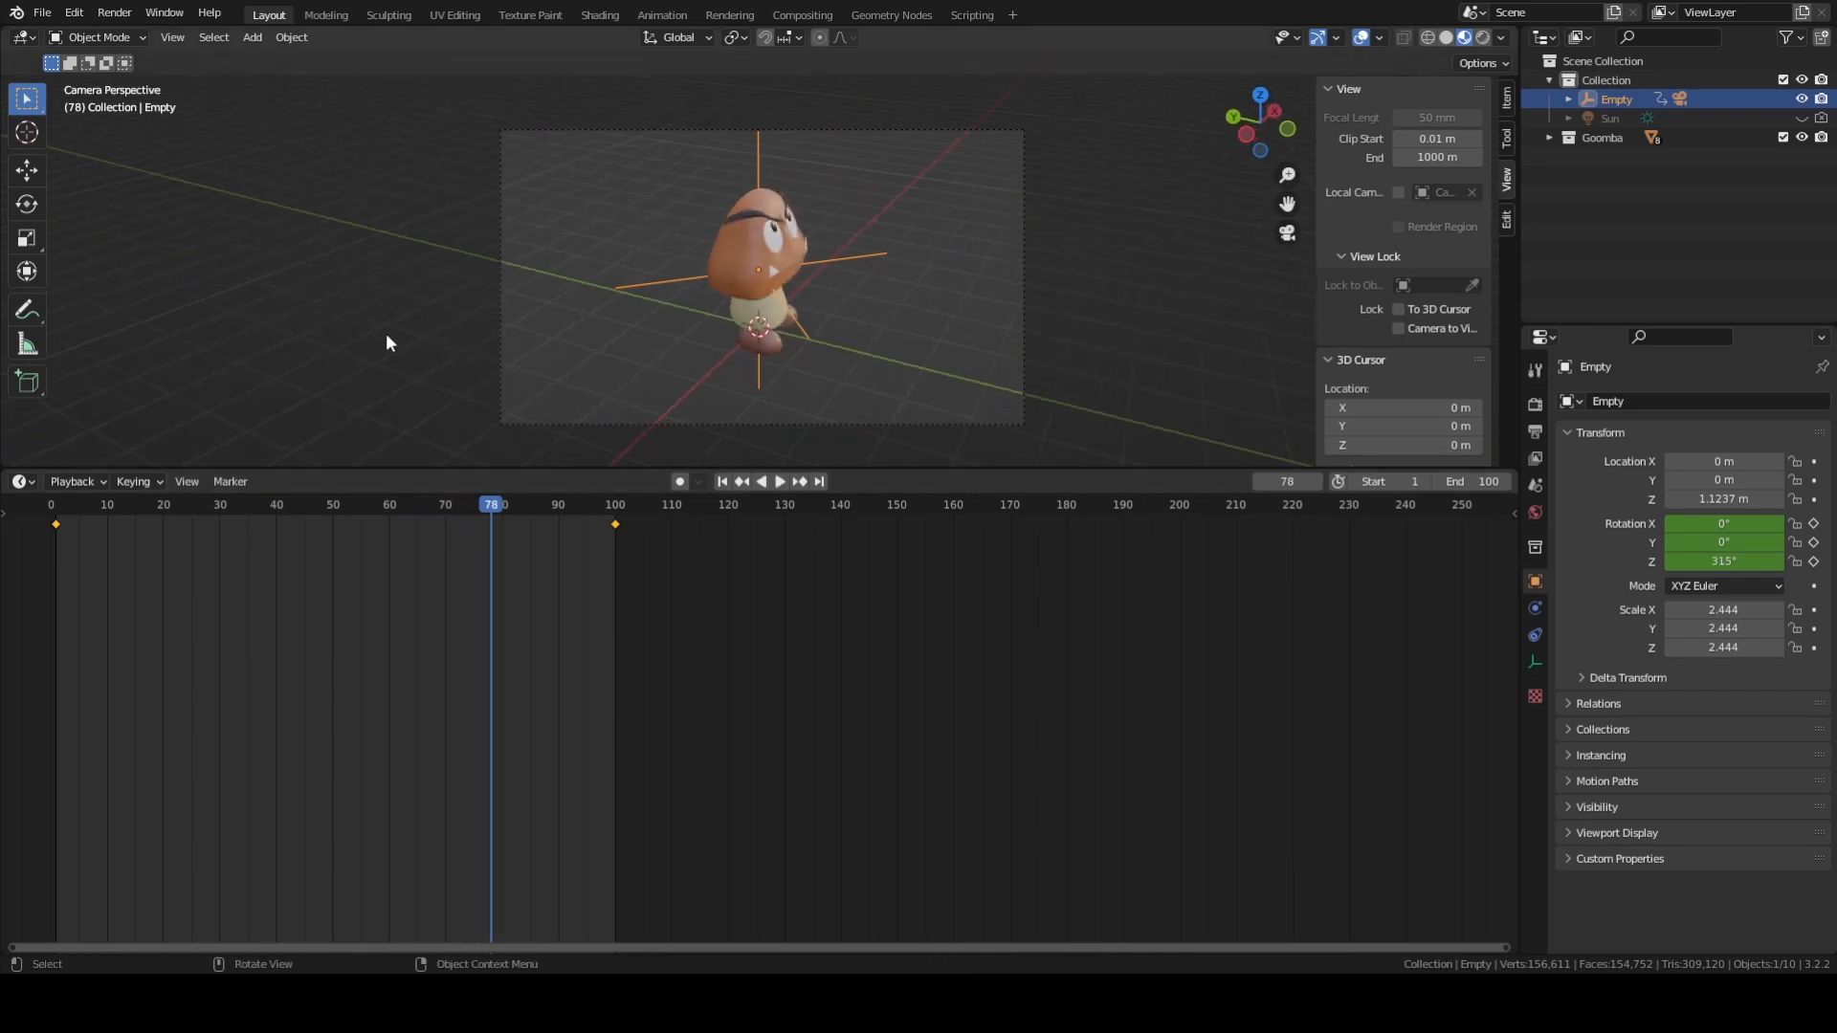
Set the interpolation mode of both of the empty's rotation keyframes to Linear.
key("KP_0")
middle_click_drag(812, 278, 799, 255)
scroll(804, 263, "up", 2)
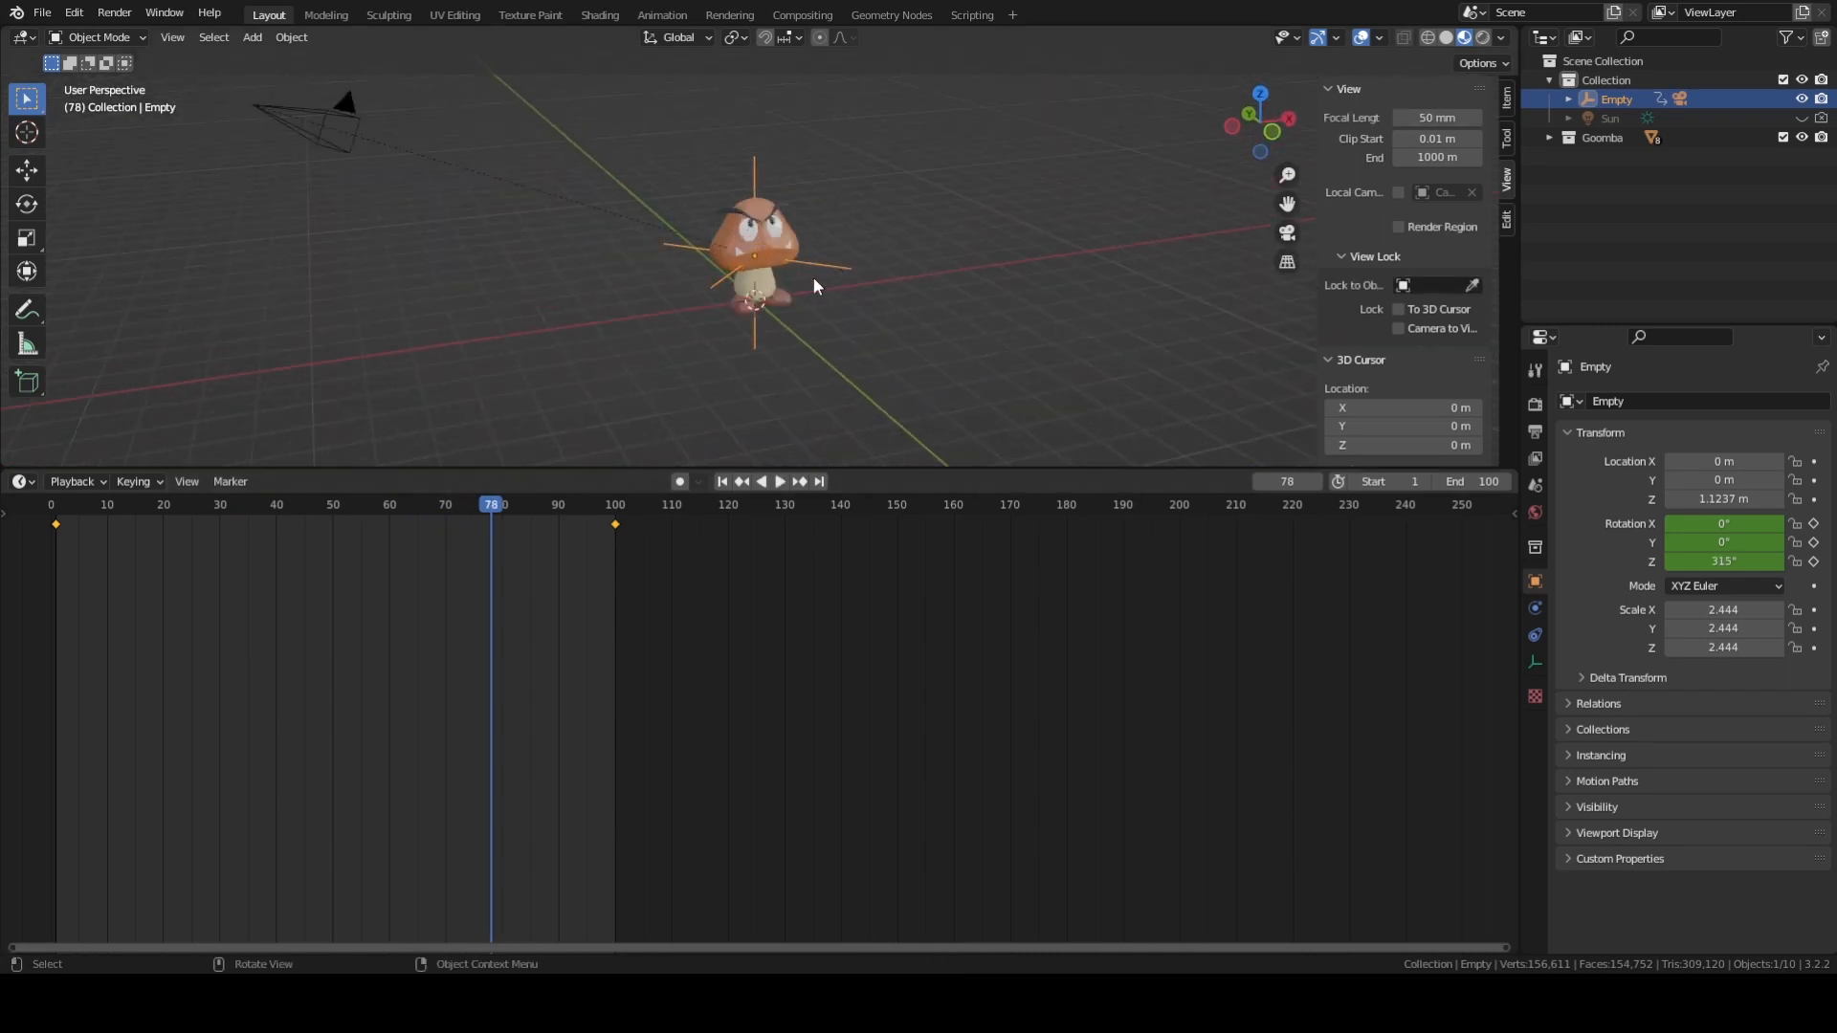
left_click(941, 293)
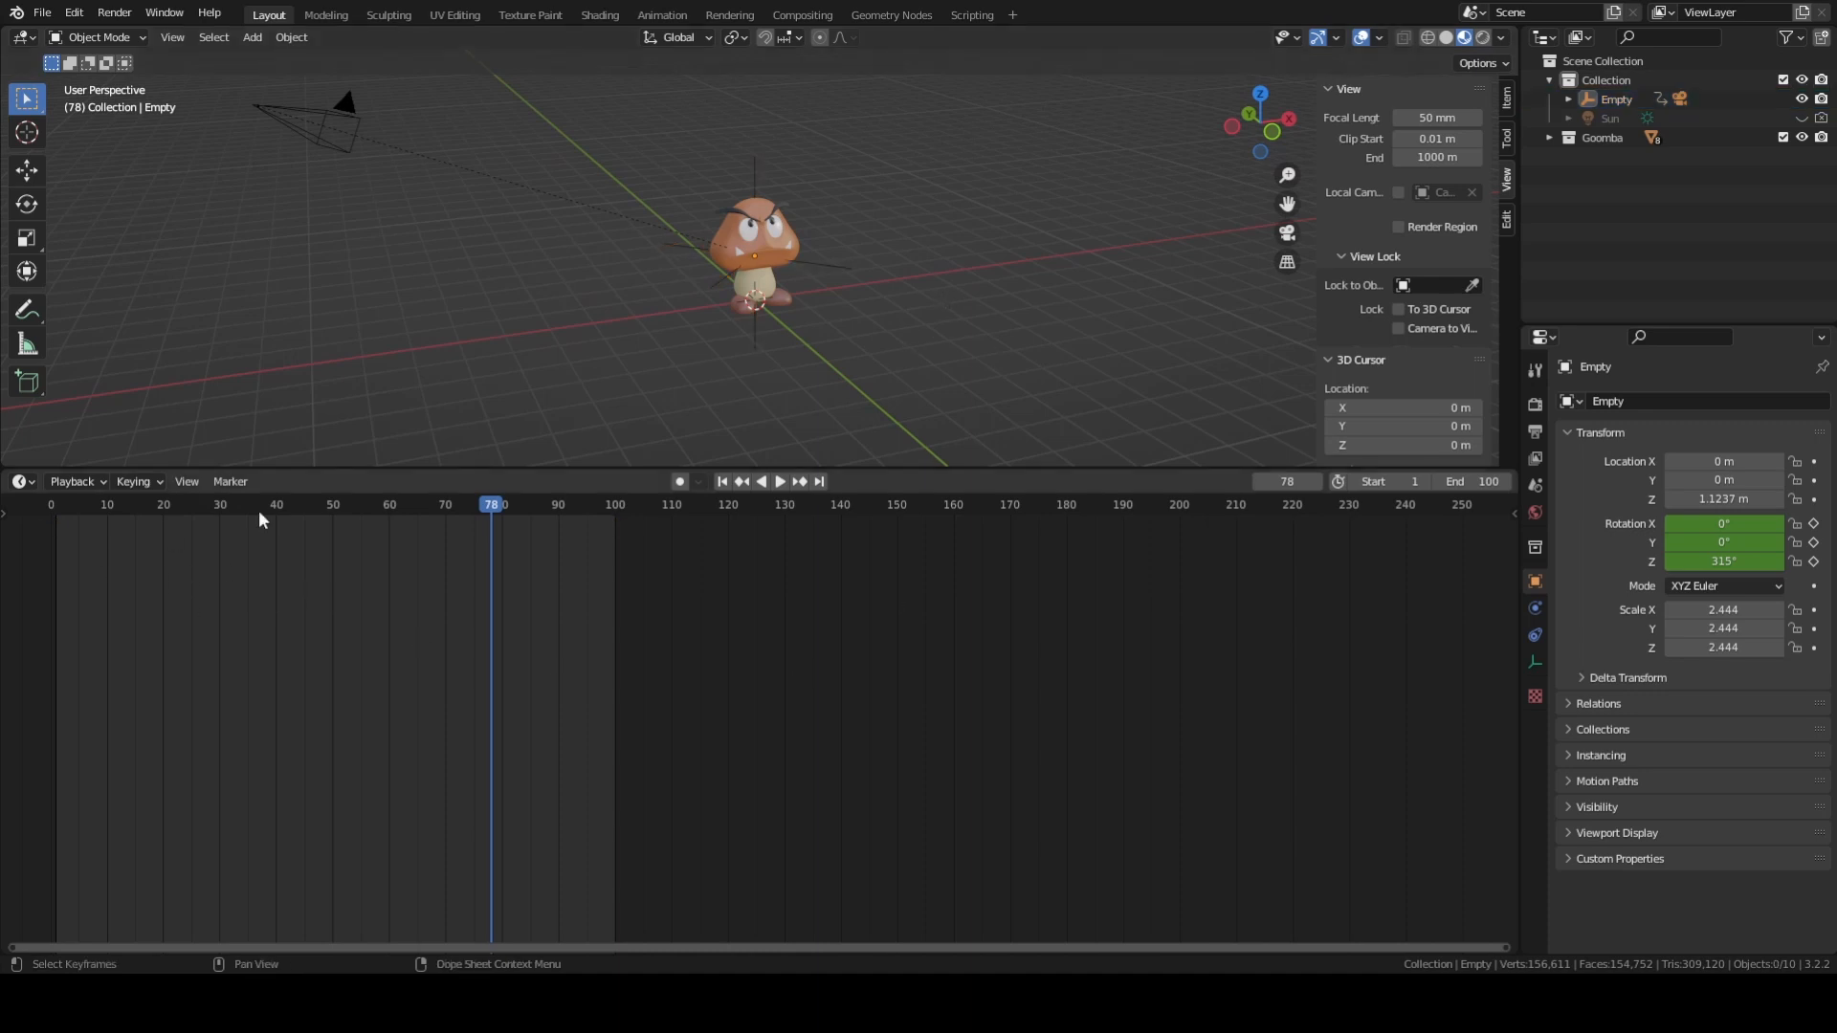
middle_click_drag(876, 285, 808, 285)
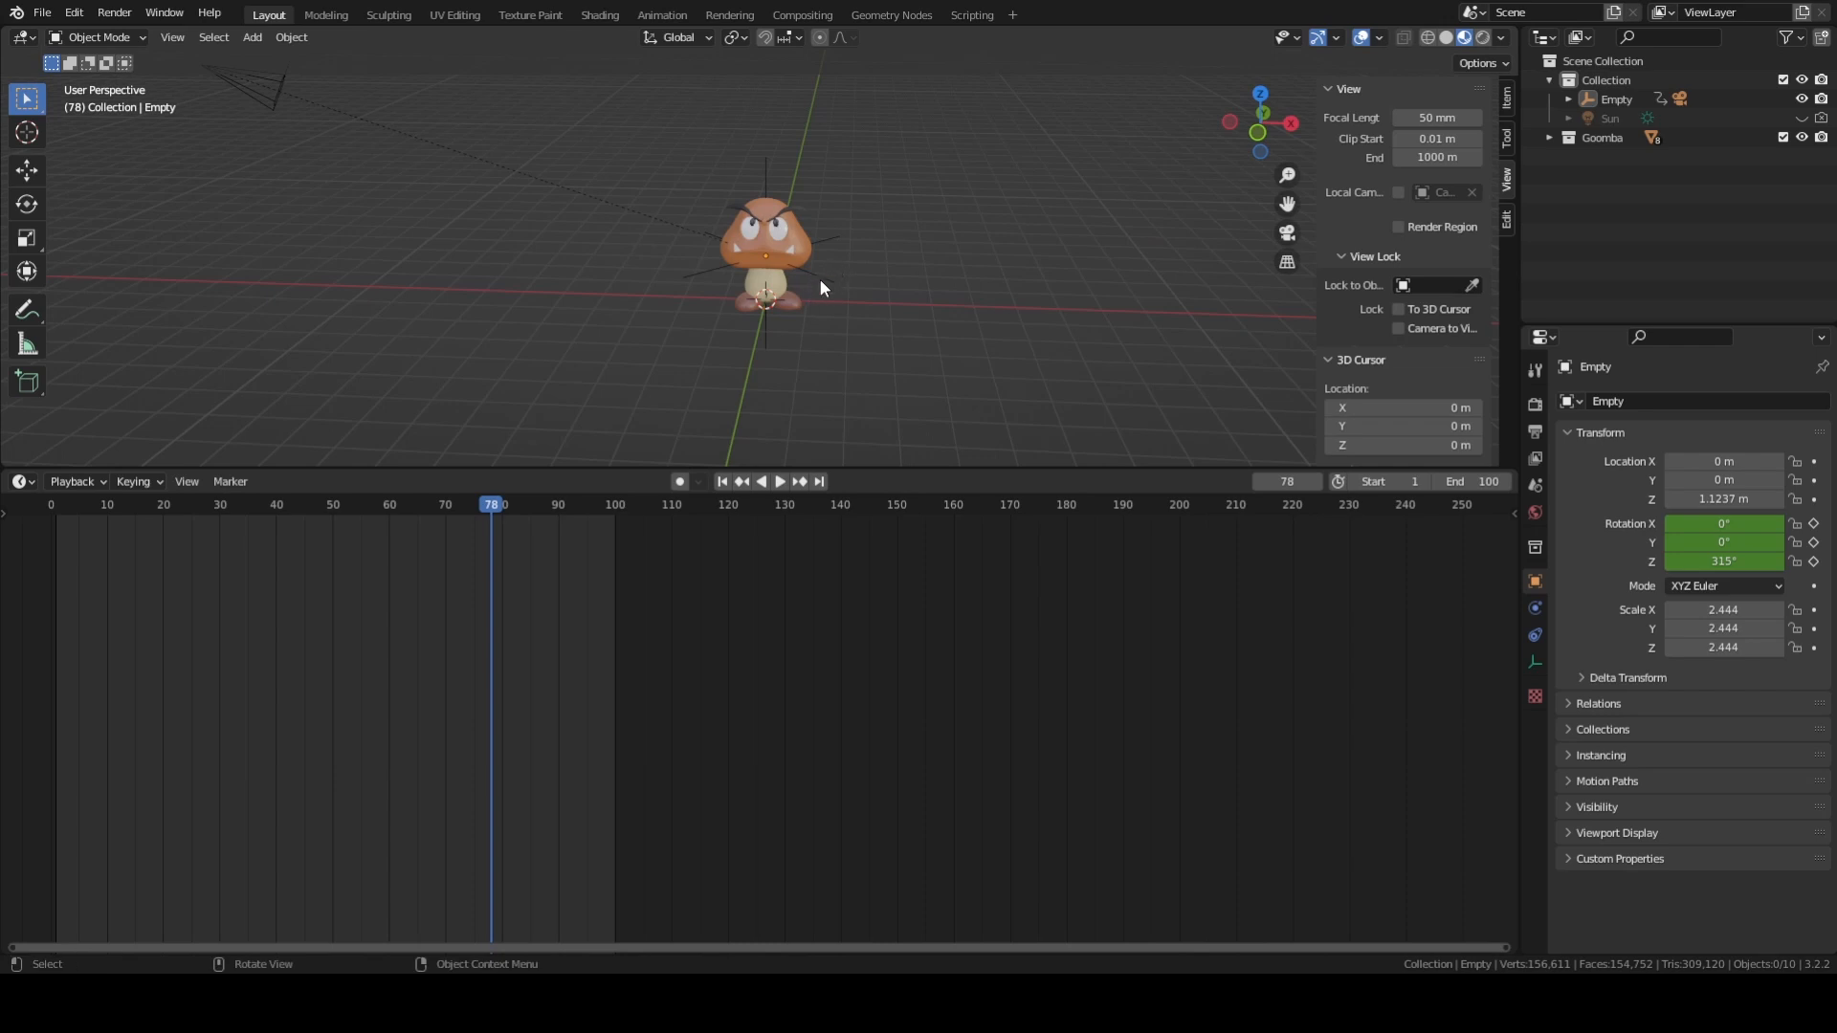
left_click(820, 287)
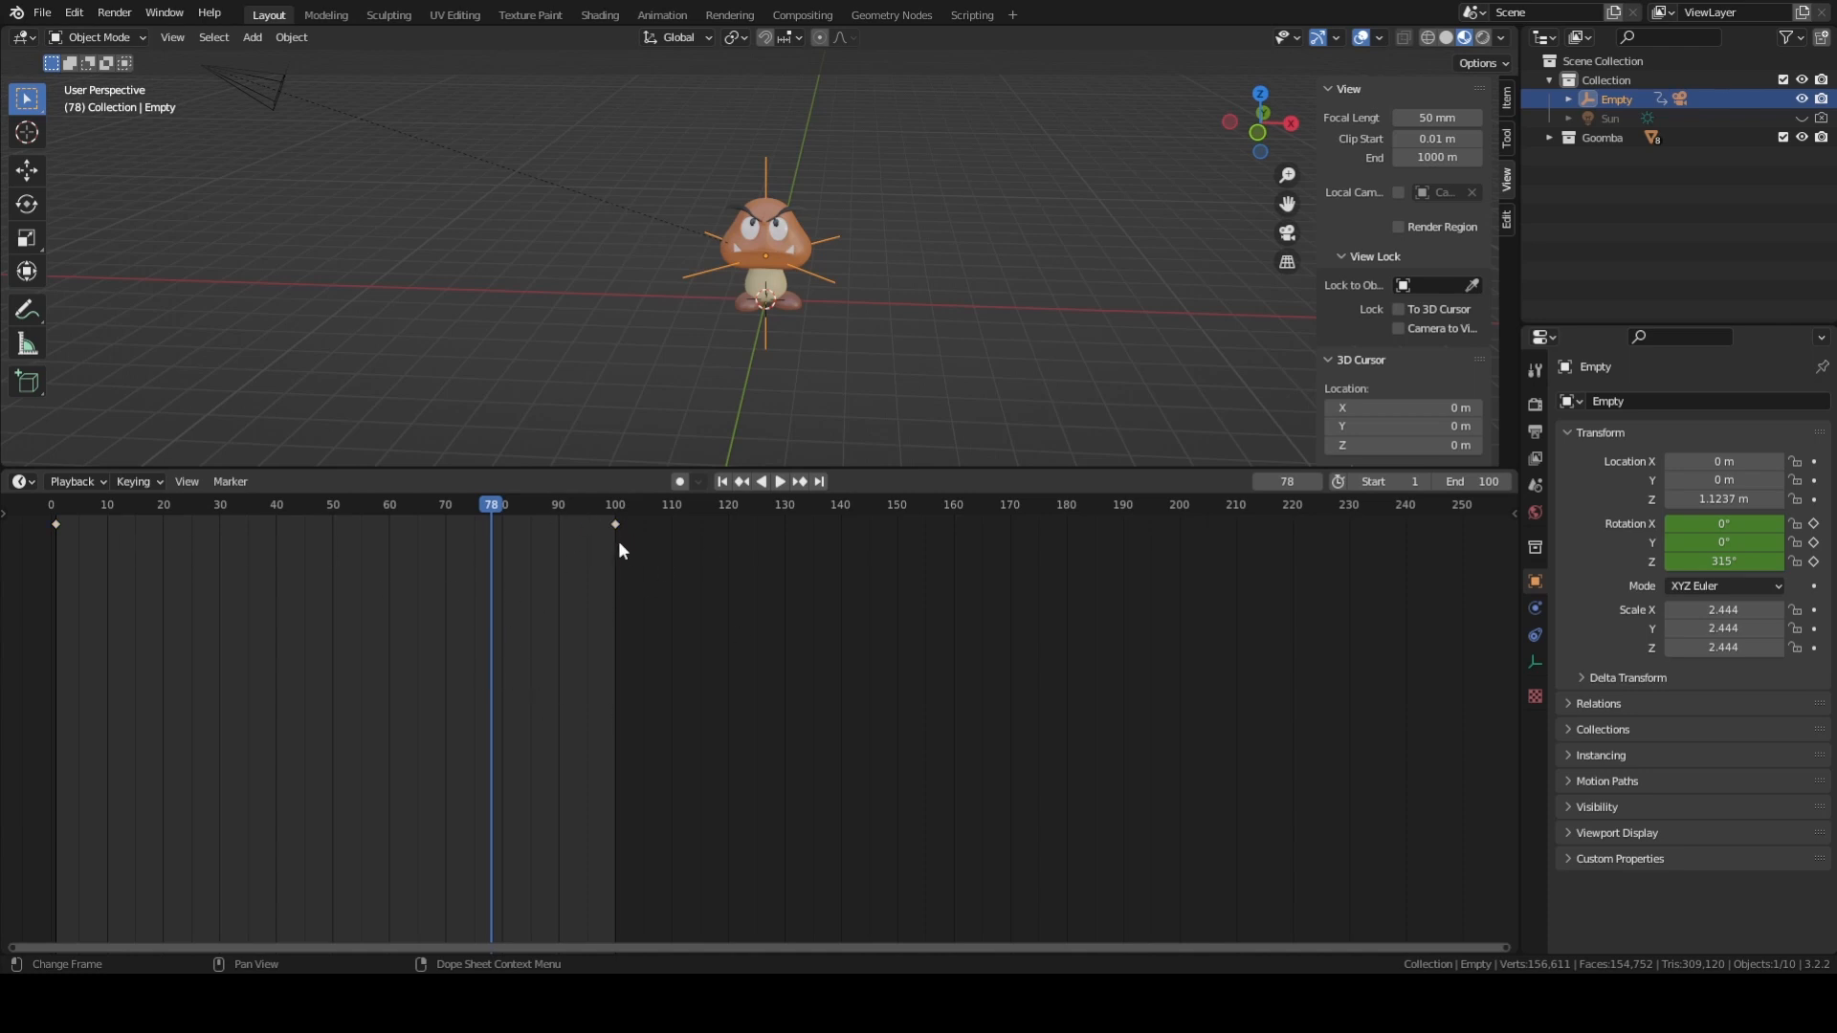
left_click_drag(643, 554, 54, 518)
right_click(231, 541)
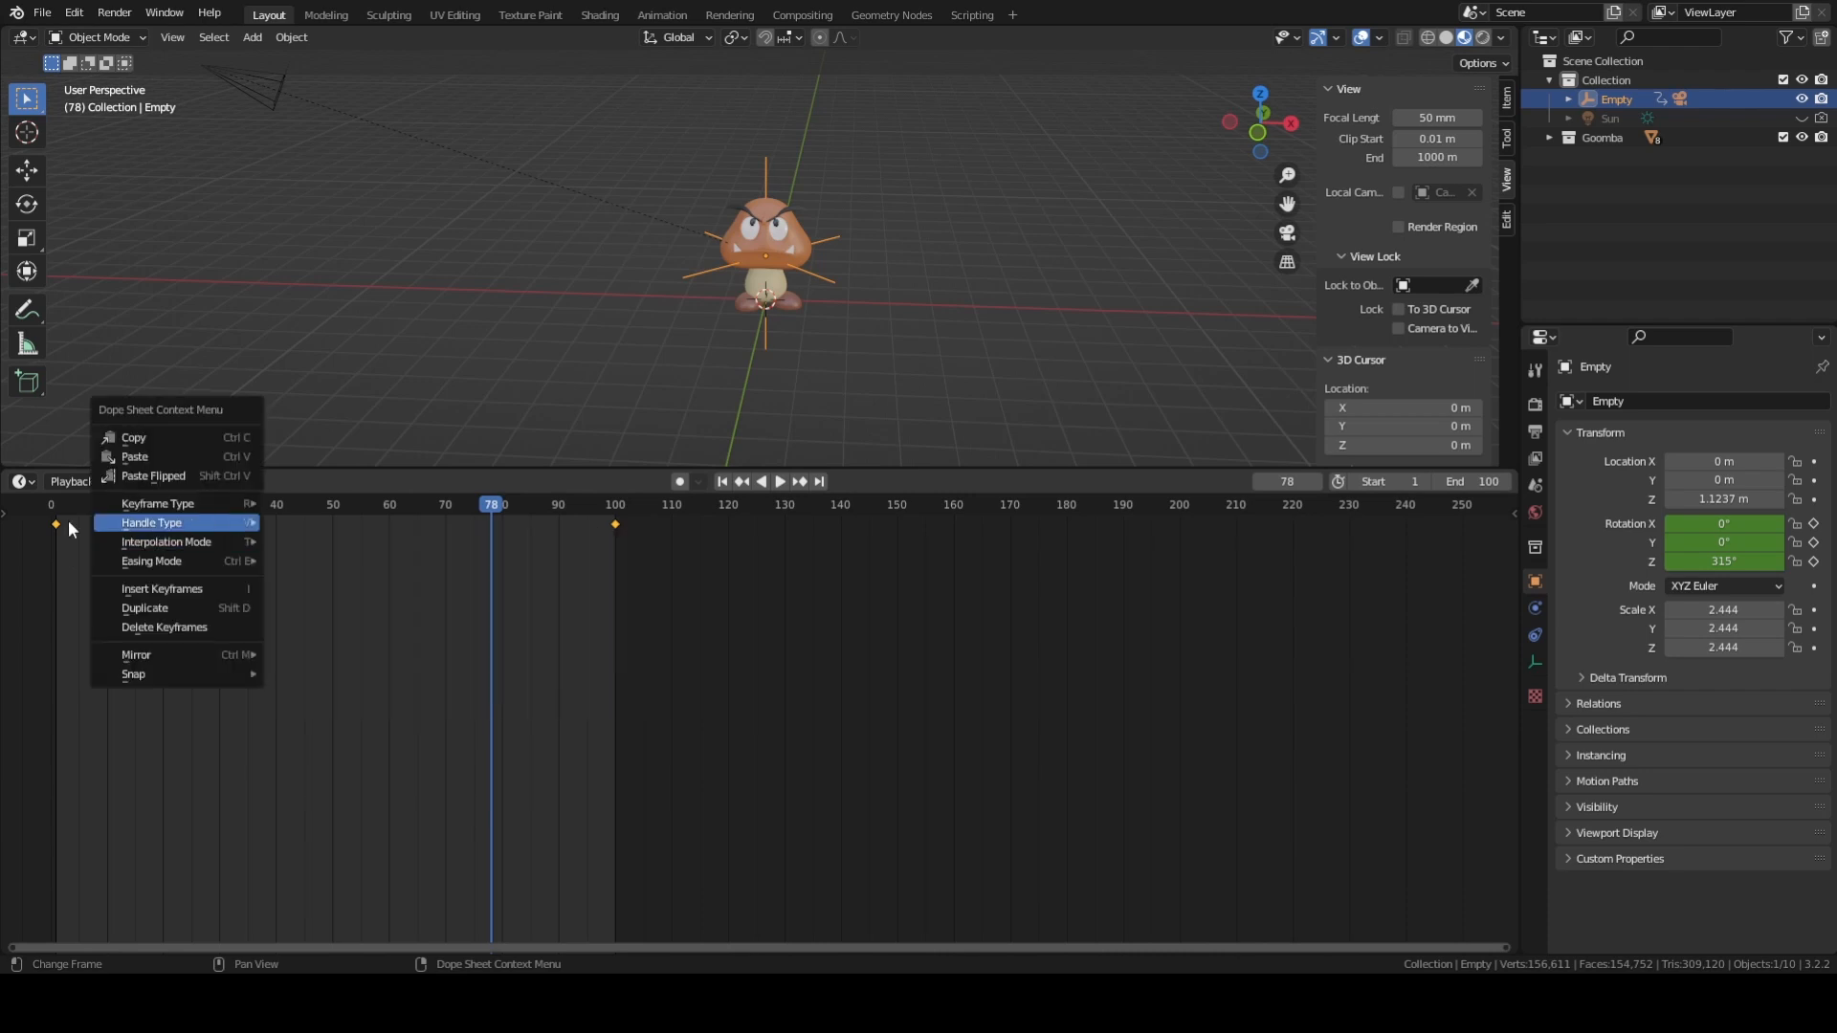
mouse_move(219, 539)
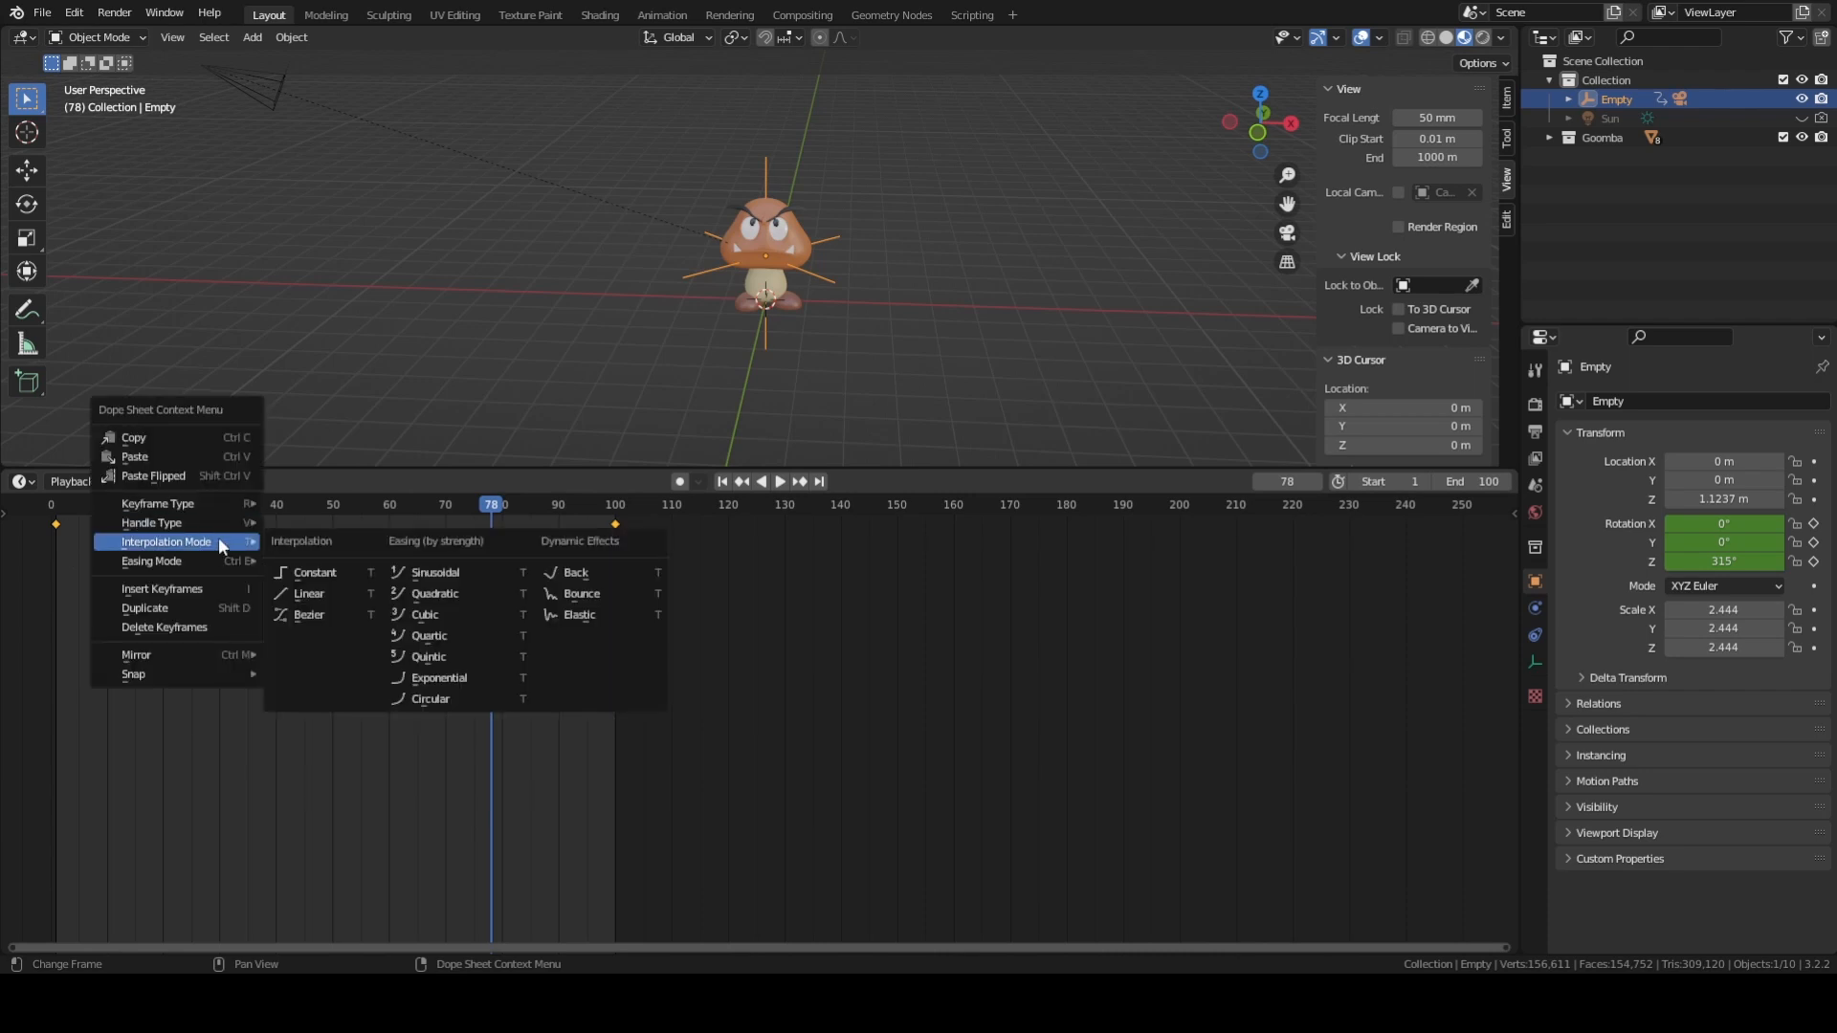
left_click(315, 593)
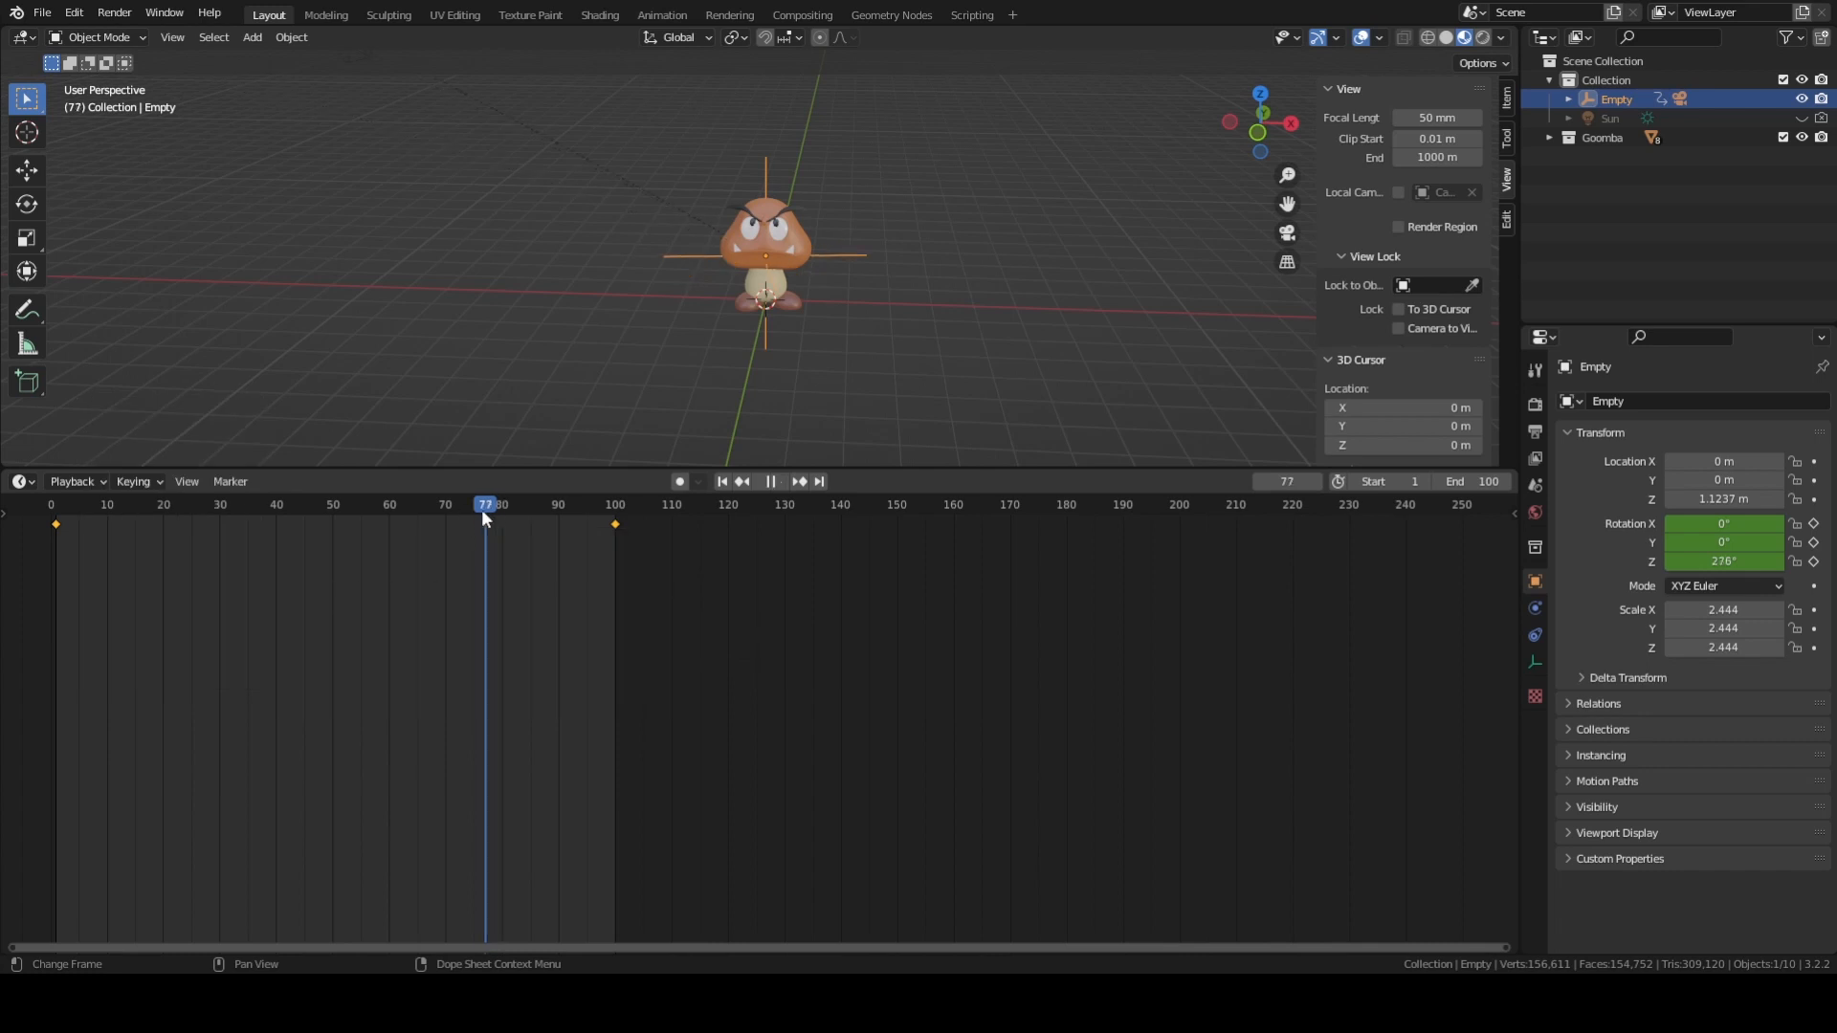
Play the linear orbit animation from the start through the camera view.
key("Down")
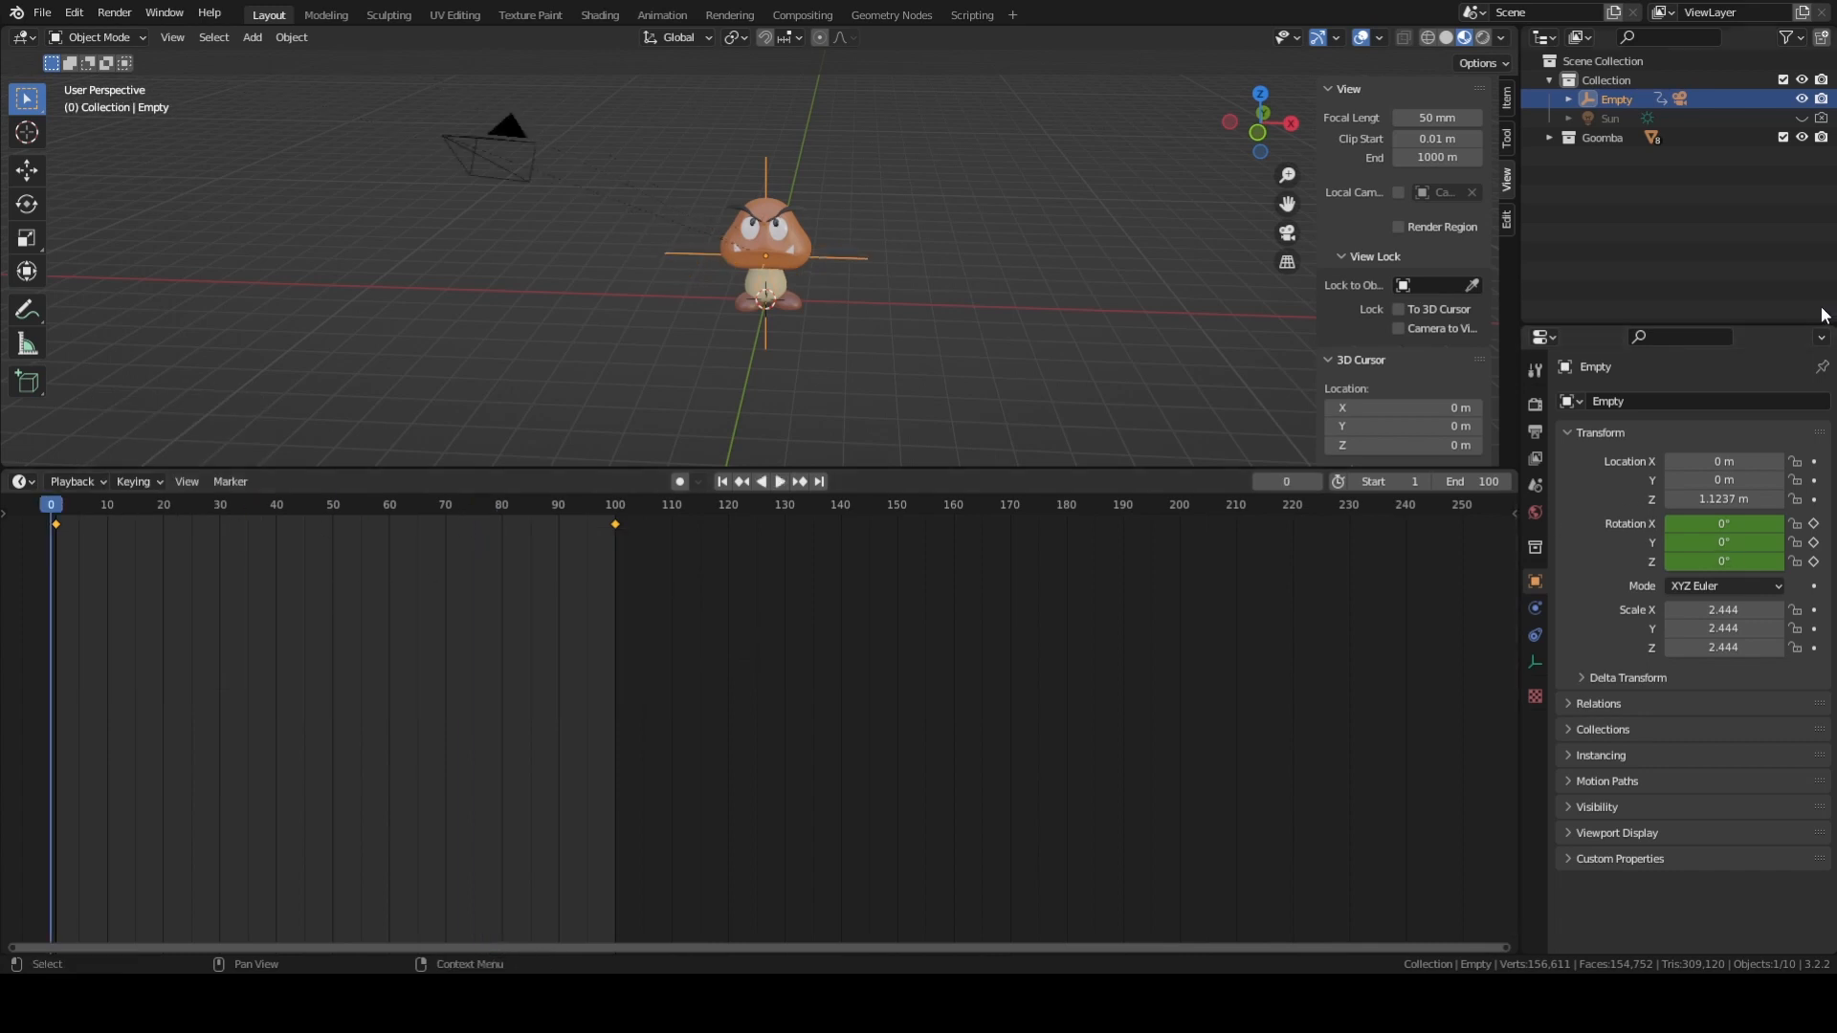
key("KP_0")
key("space")
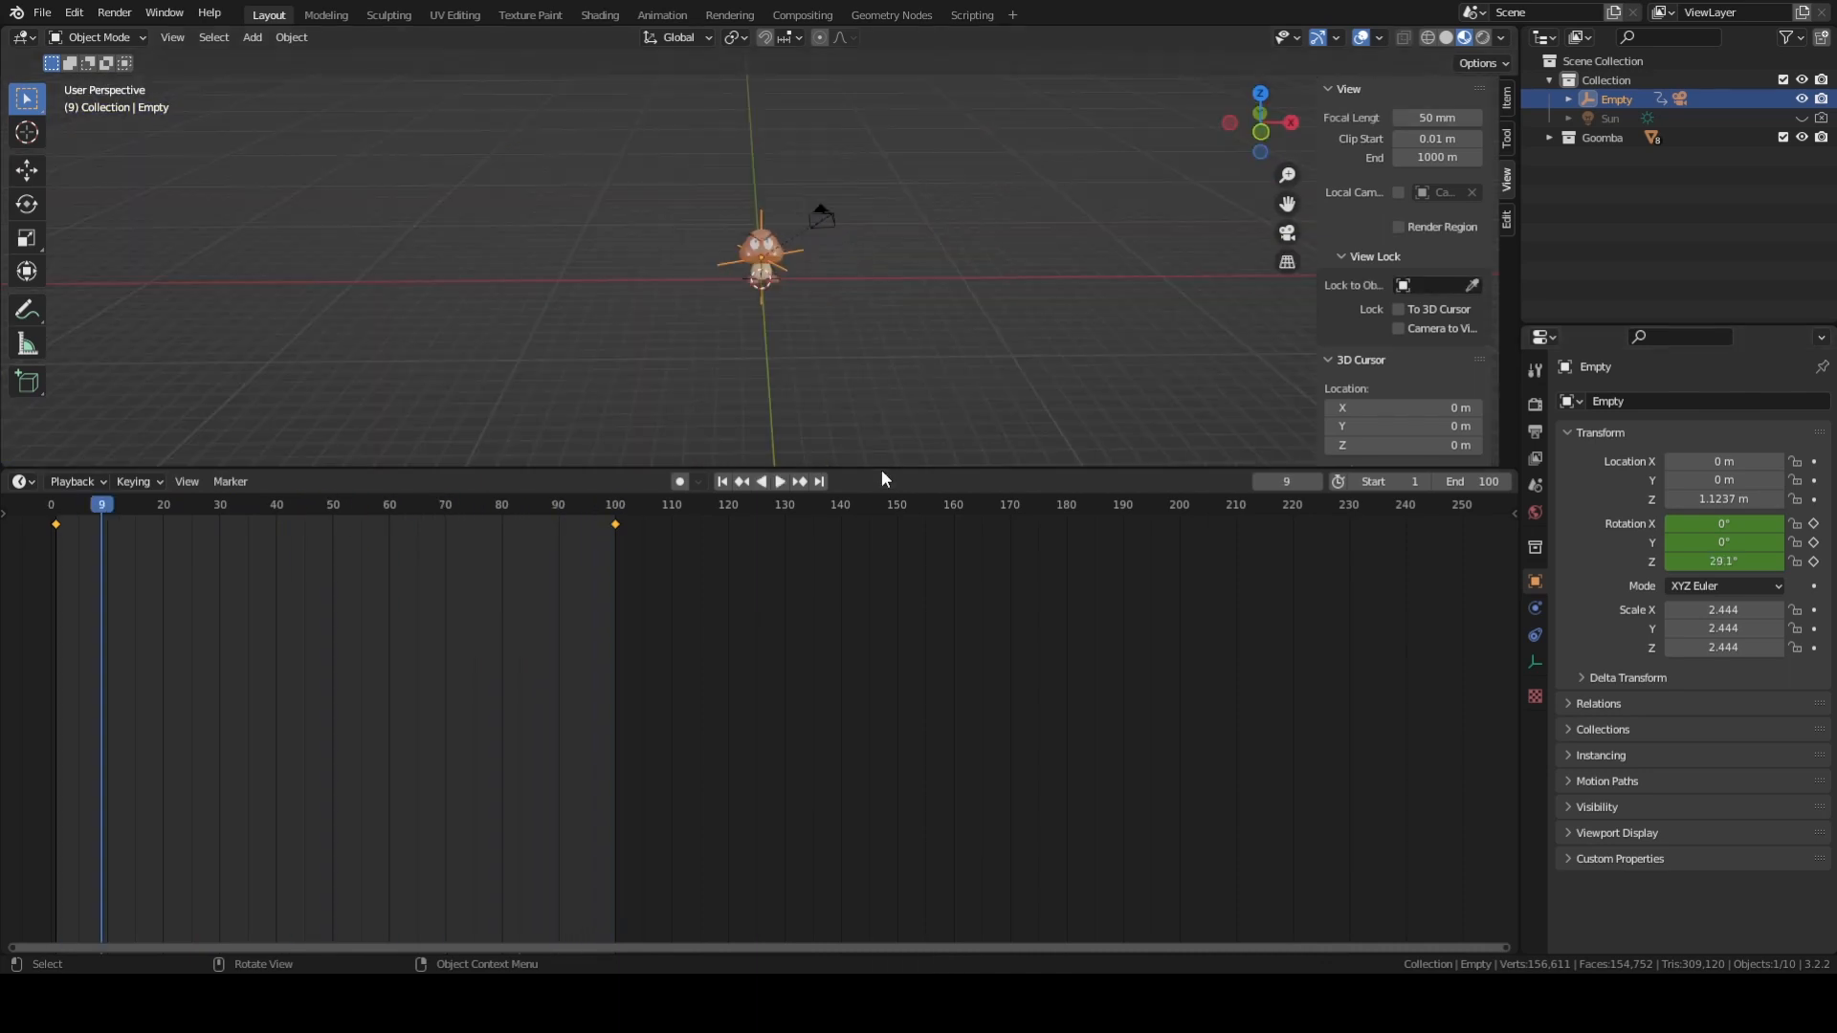
Shrink the timeline area to a short strip and return the enlarged 3D viewport to a perspective view of the scene.
left_click_drag(881, 469, 861, 811)
scroll(777, 361, "up", 3)
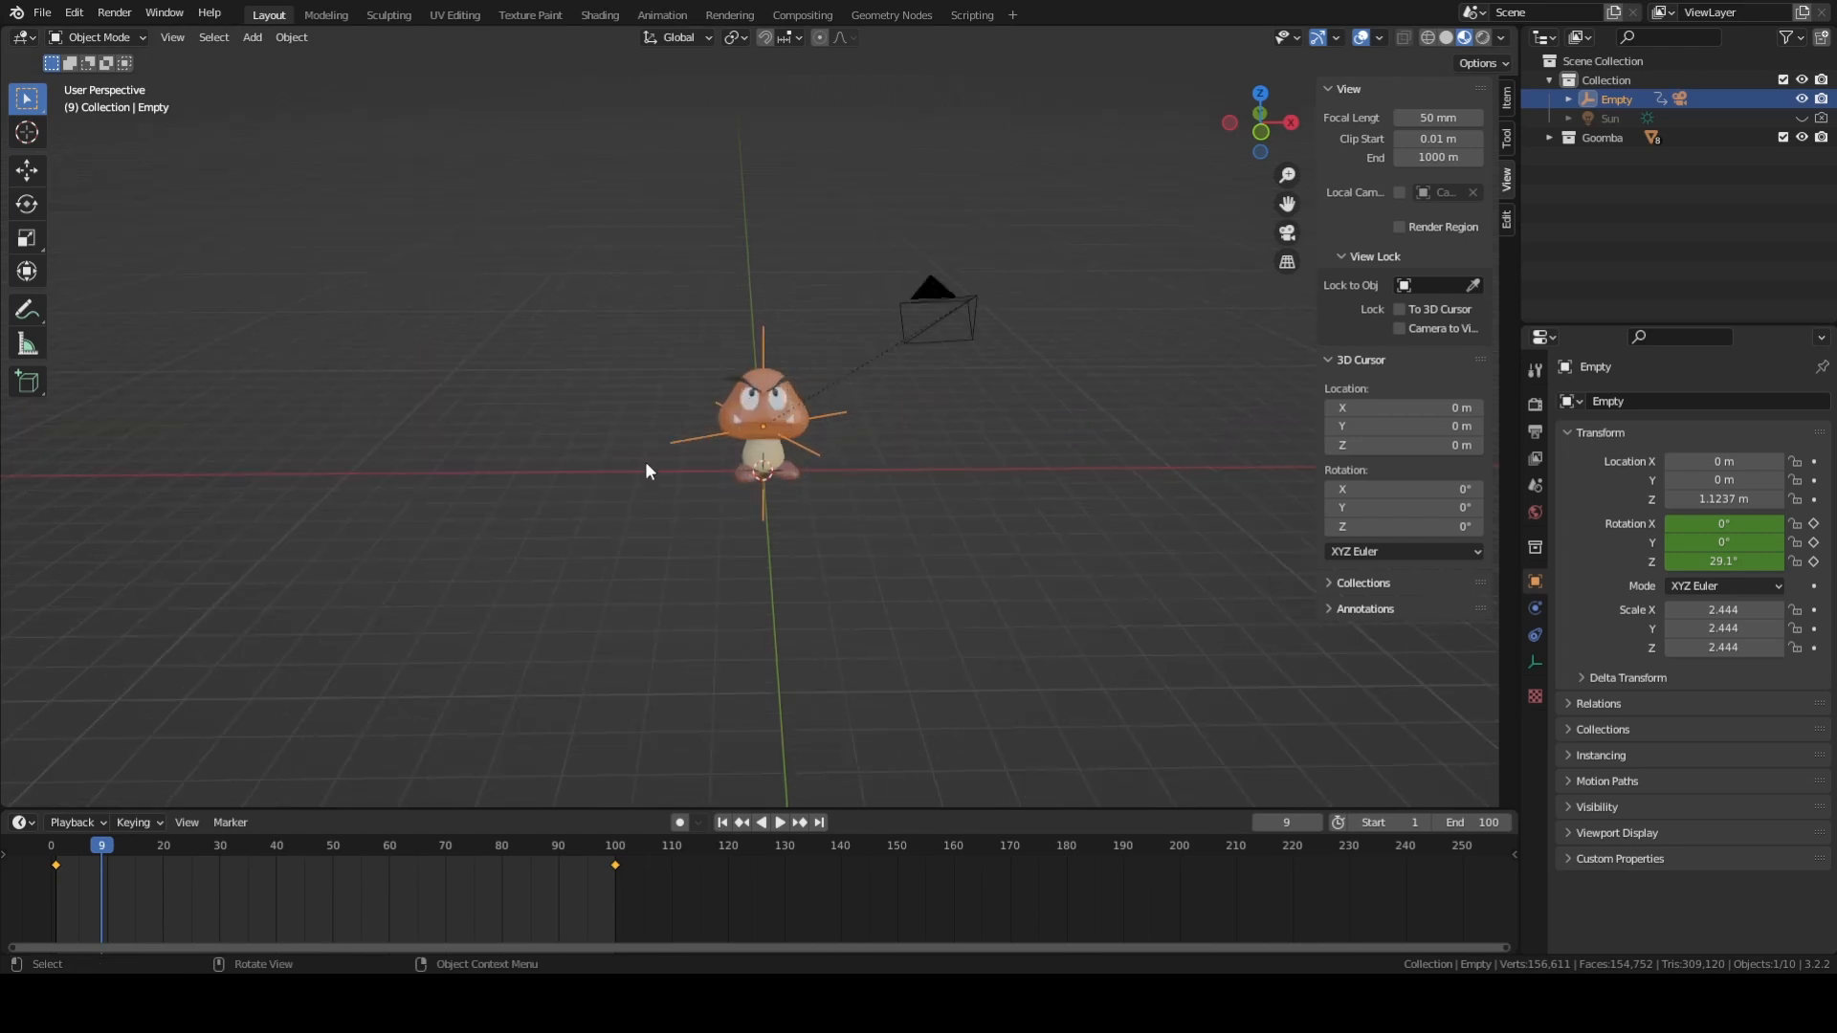
middle_click_drag(644, 461, 800, 320)
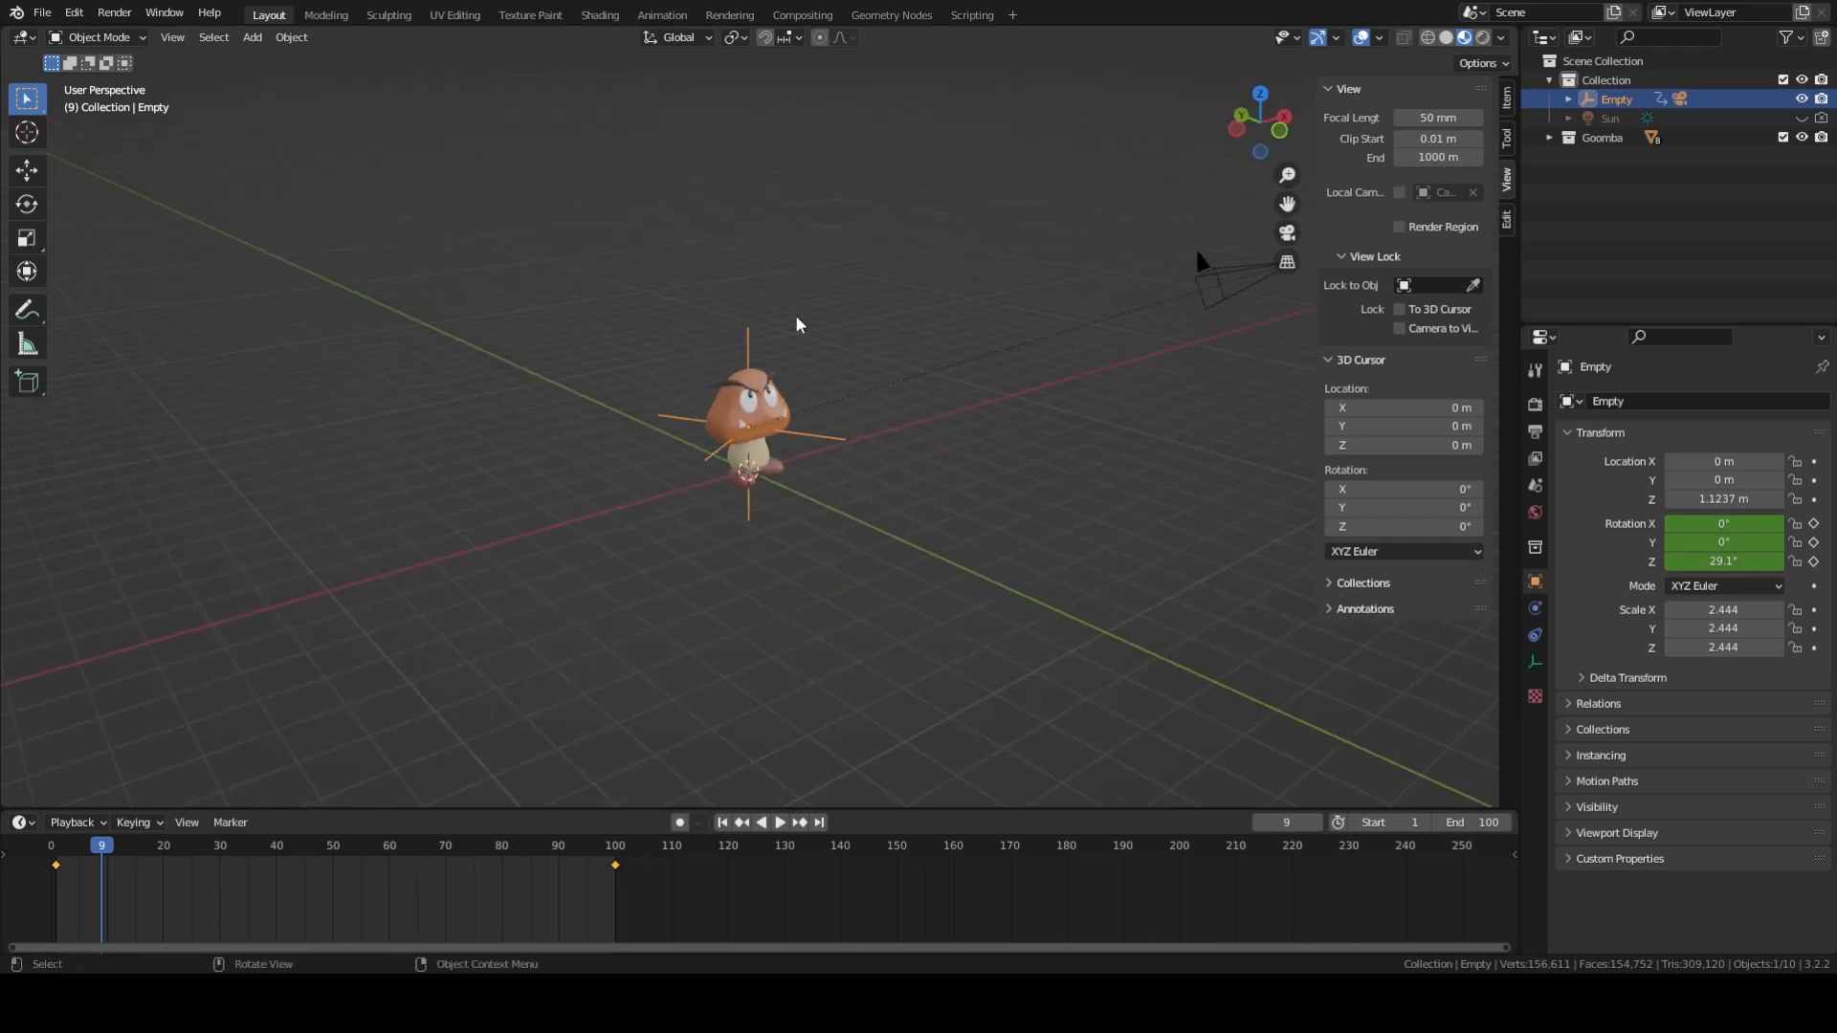
Unhide the Sun light in the viewport and select it above the Goomba.
left_click(1800, 119)
middle_click_drag(1001, 286, 977, 295)
left_click(869, 245)
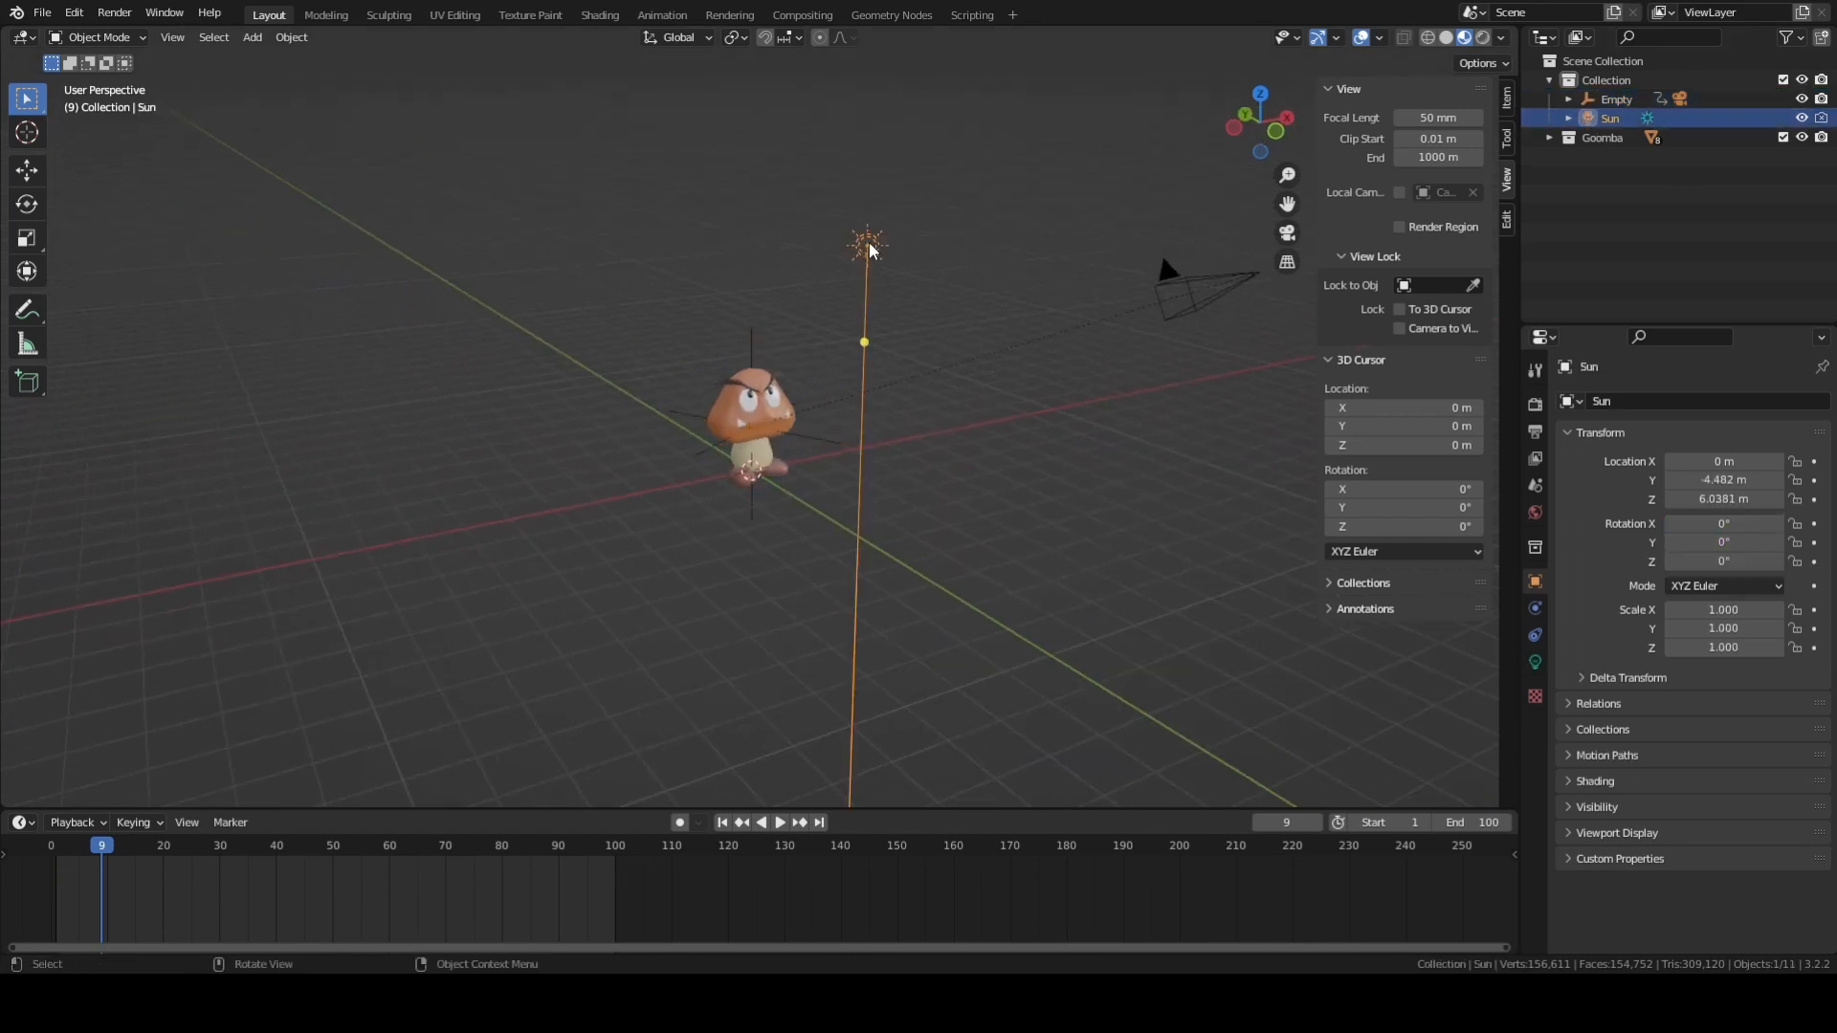
middle_click_drag(955, 428, 866, 422)
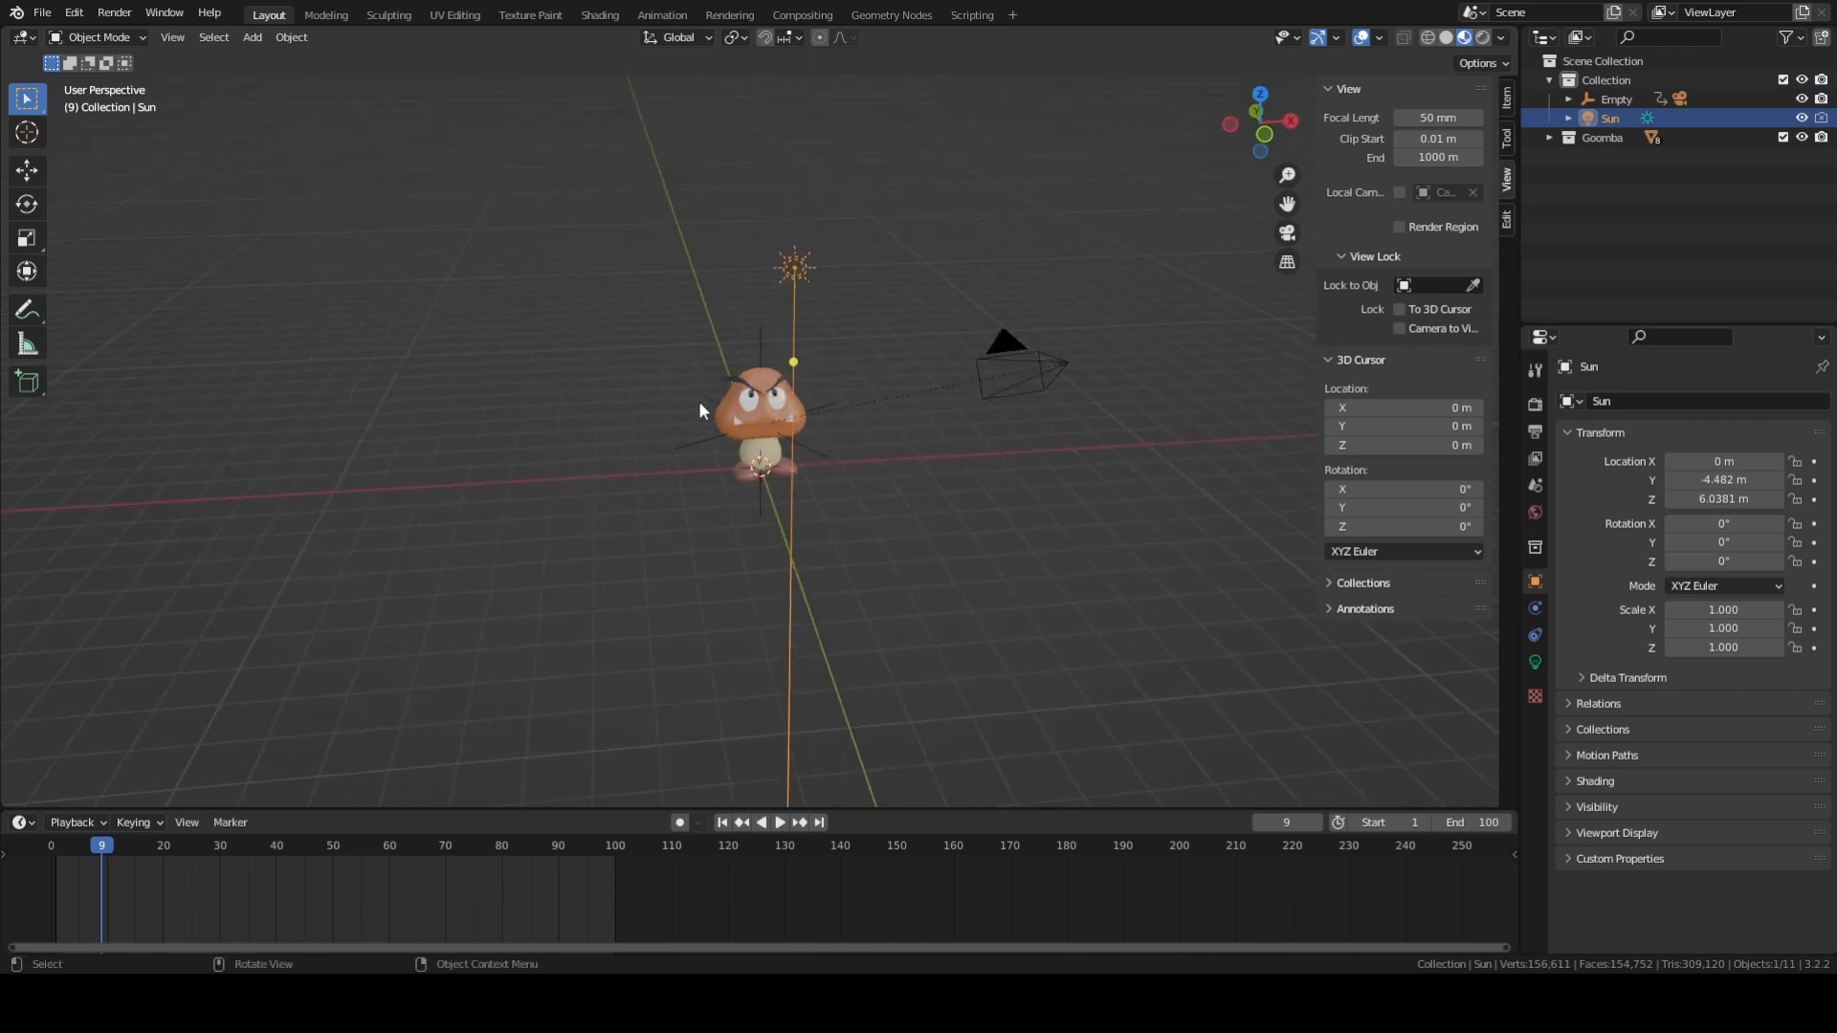
middle_click_drag(699, 450, 836, 280)
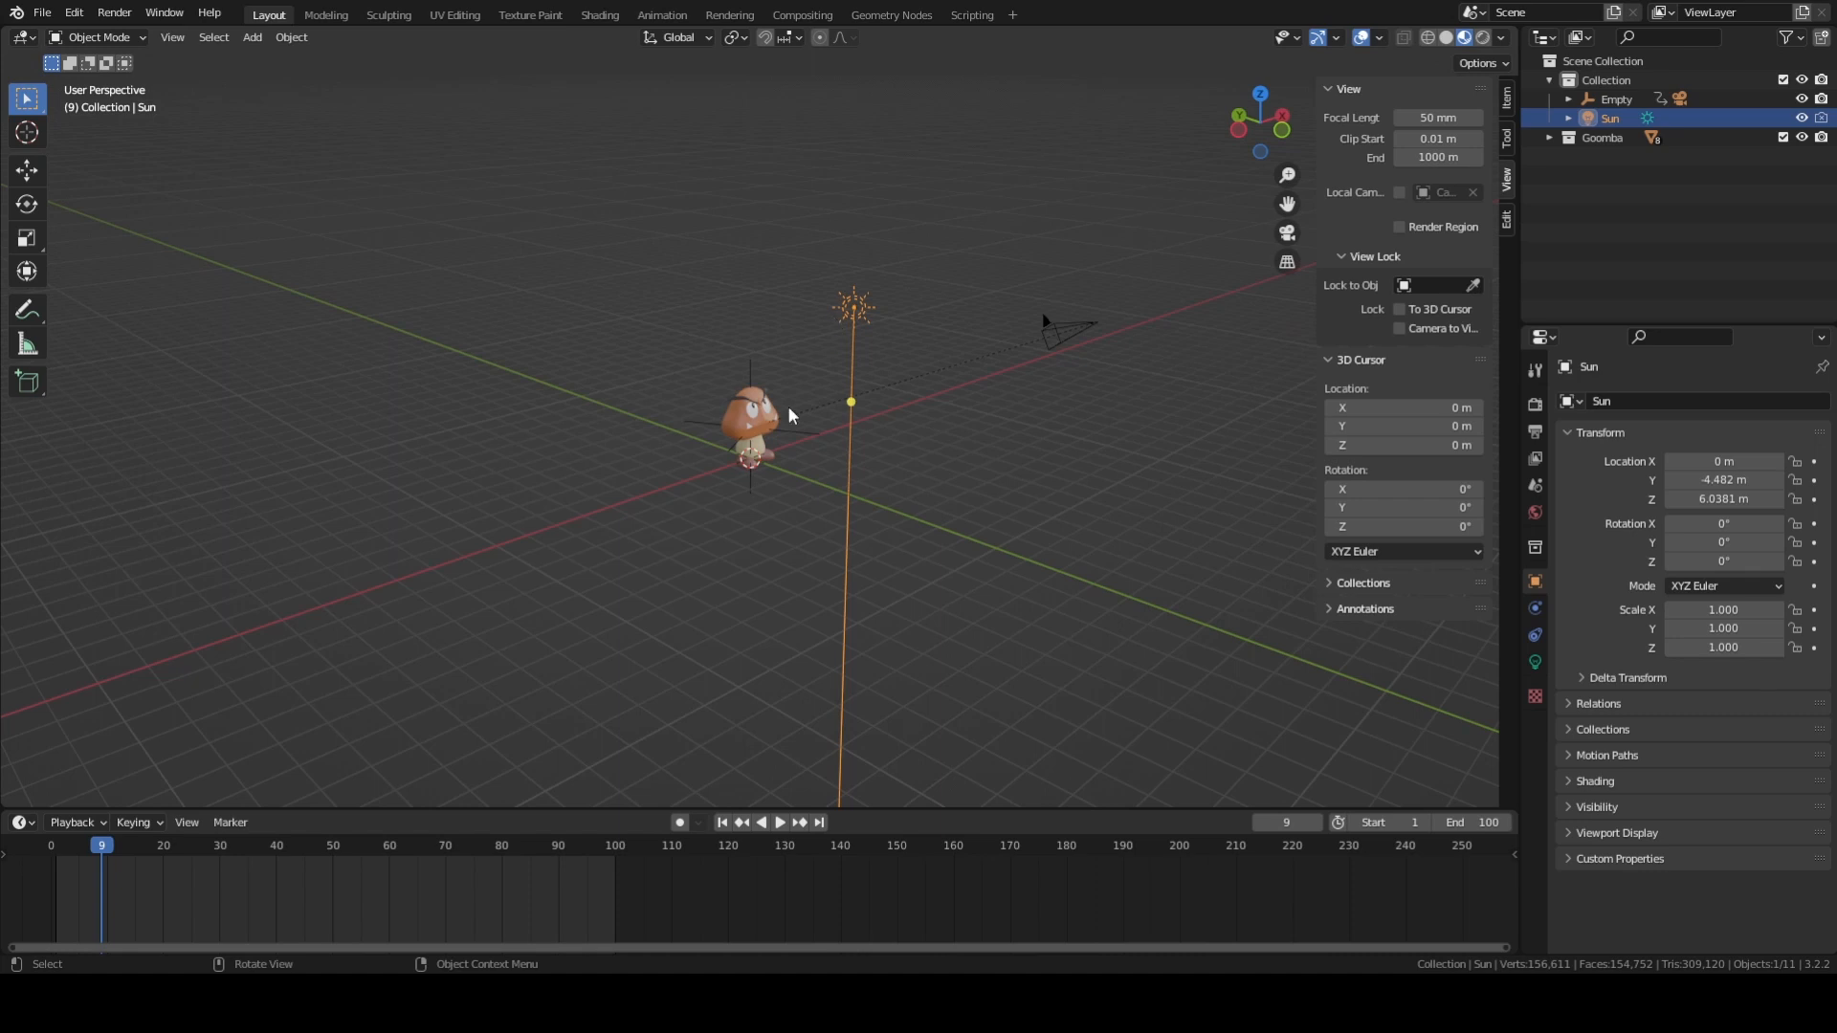
middle_click_drag(770, 486, 871, 493)
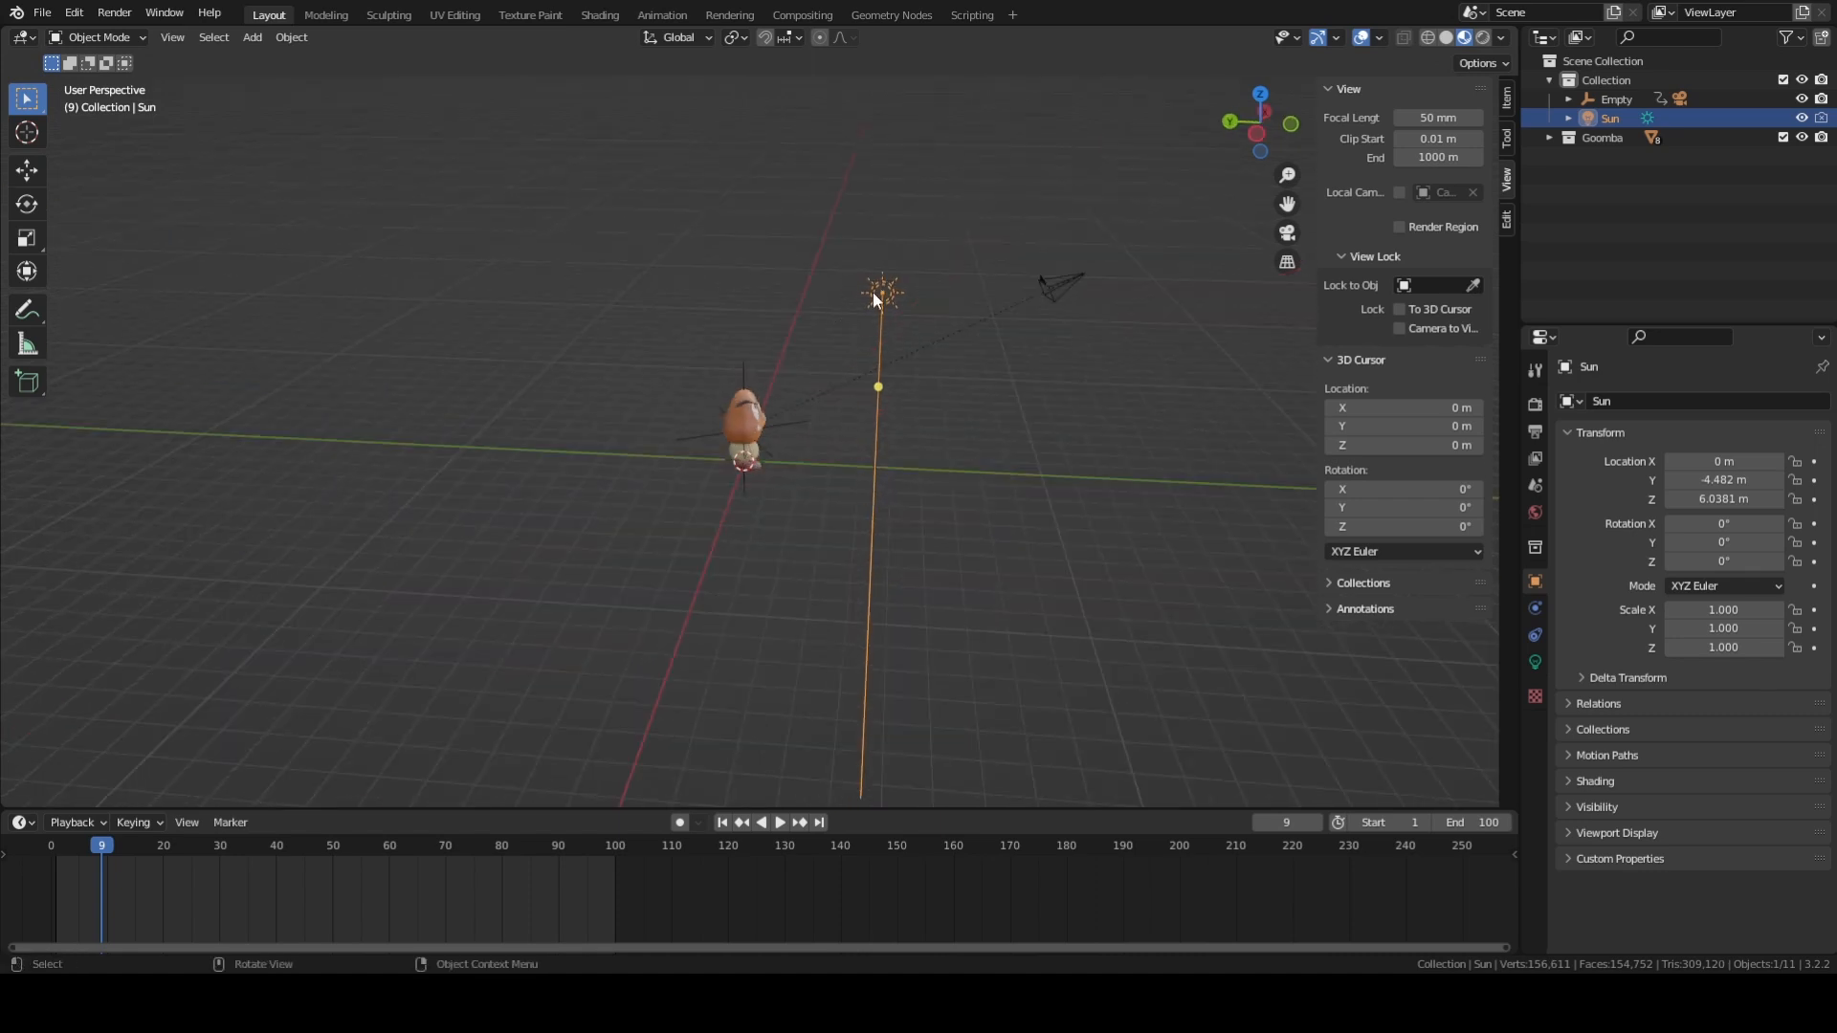
Parent the Sun light to the empty at the Goomba, using the Object parenting option.
left_click(692, 435, "shift")
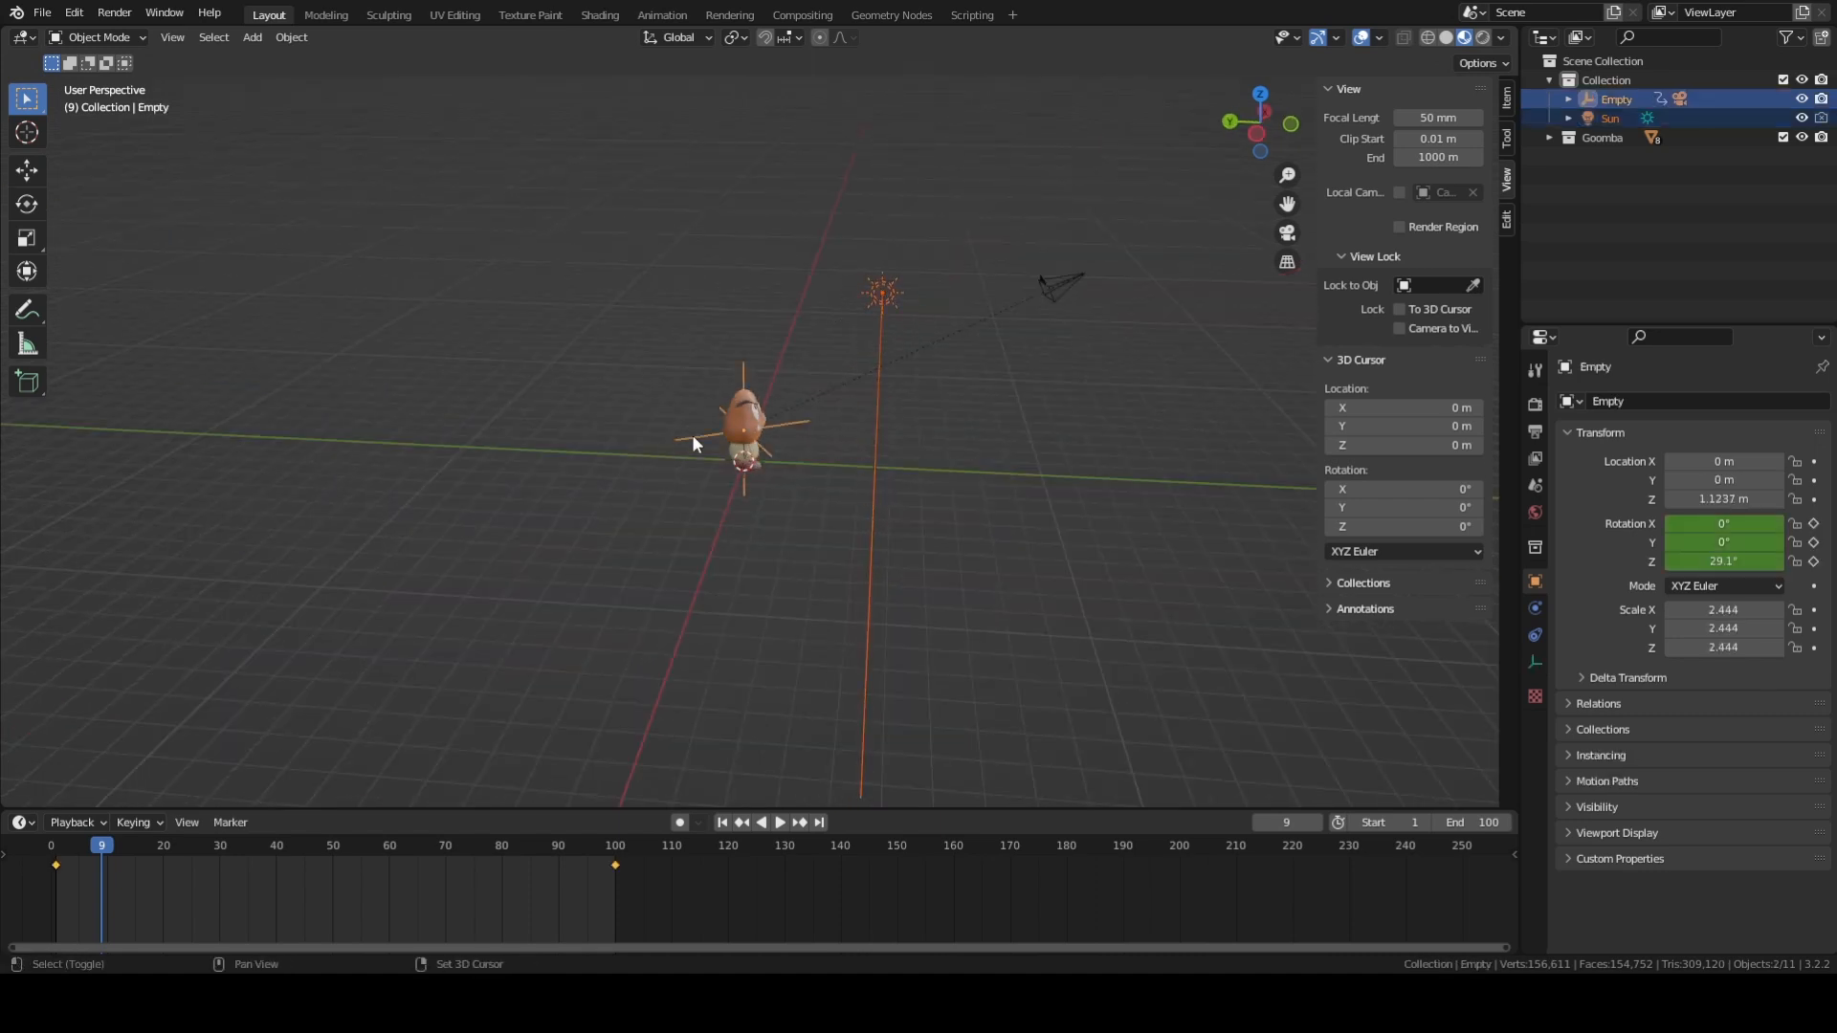
key("ctrl+p")
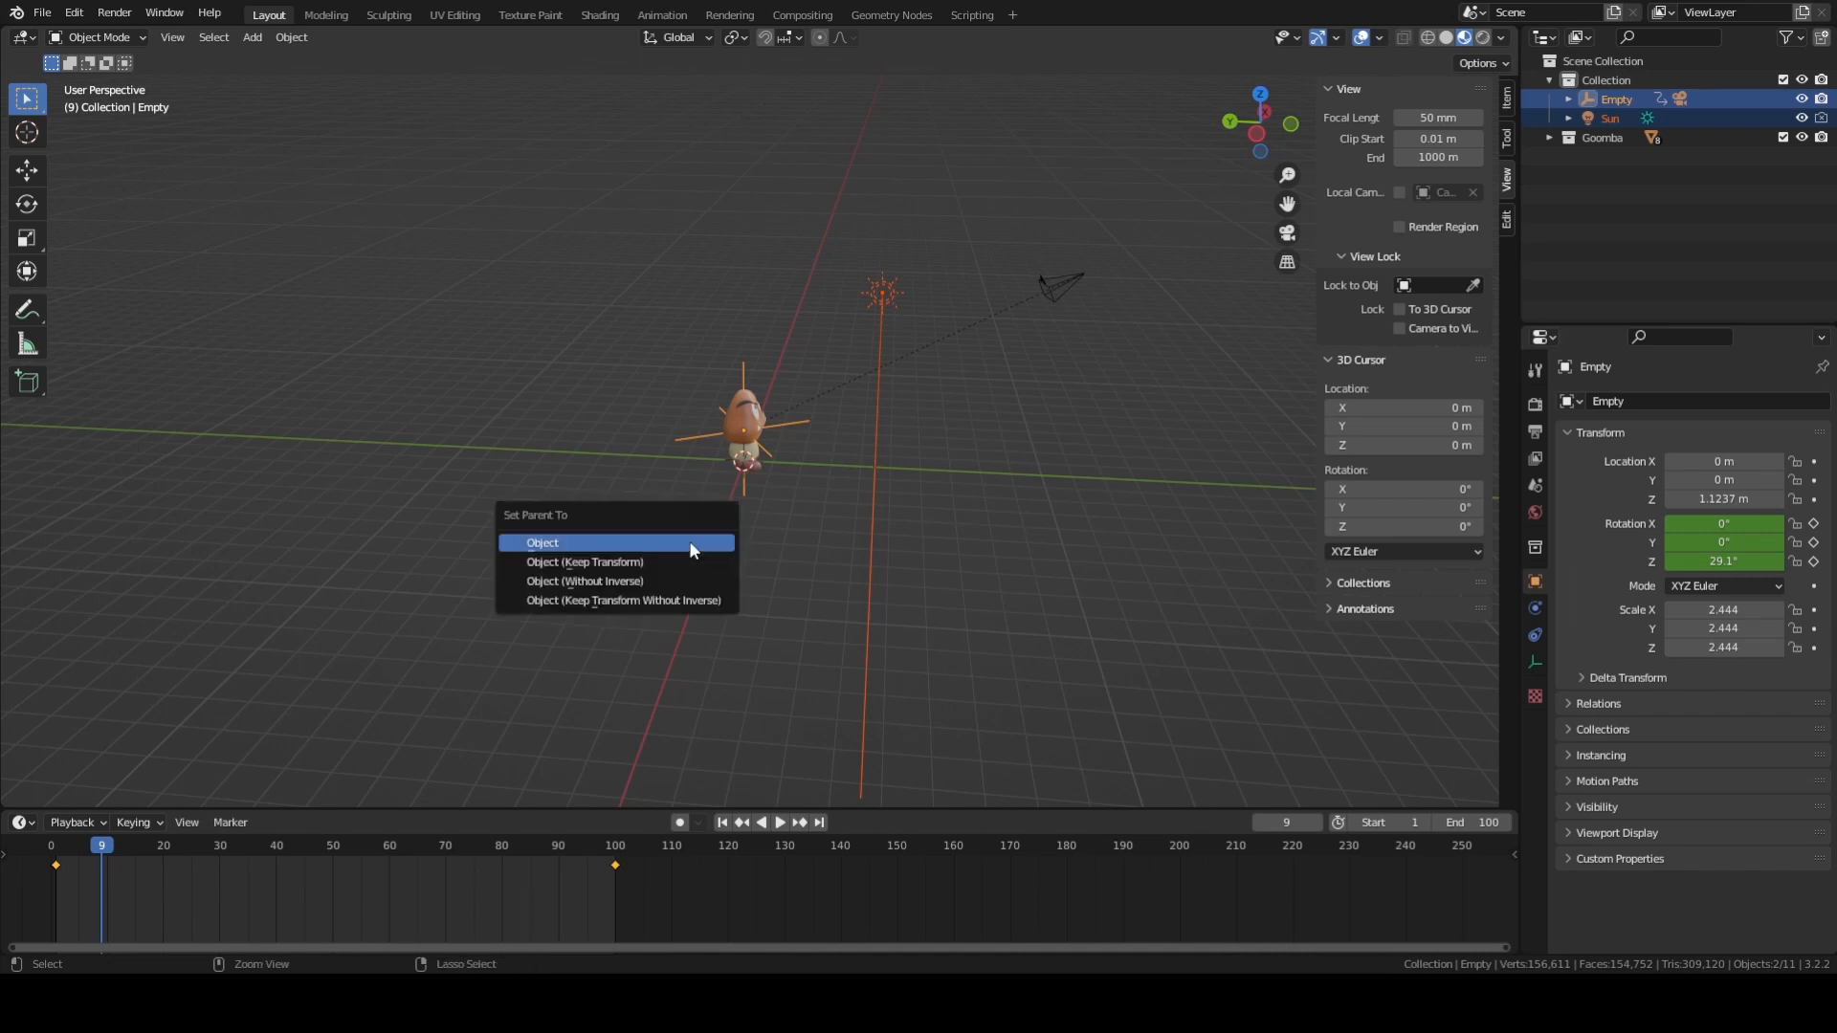
left_click(689, 545)
Play the animation in the perspective view to check how the parented Sun light moves around the Goomba, and stop it.
middle_click_drag(943, 435, 809, 381)
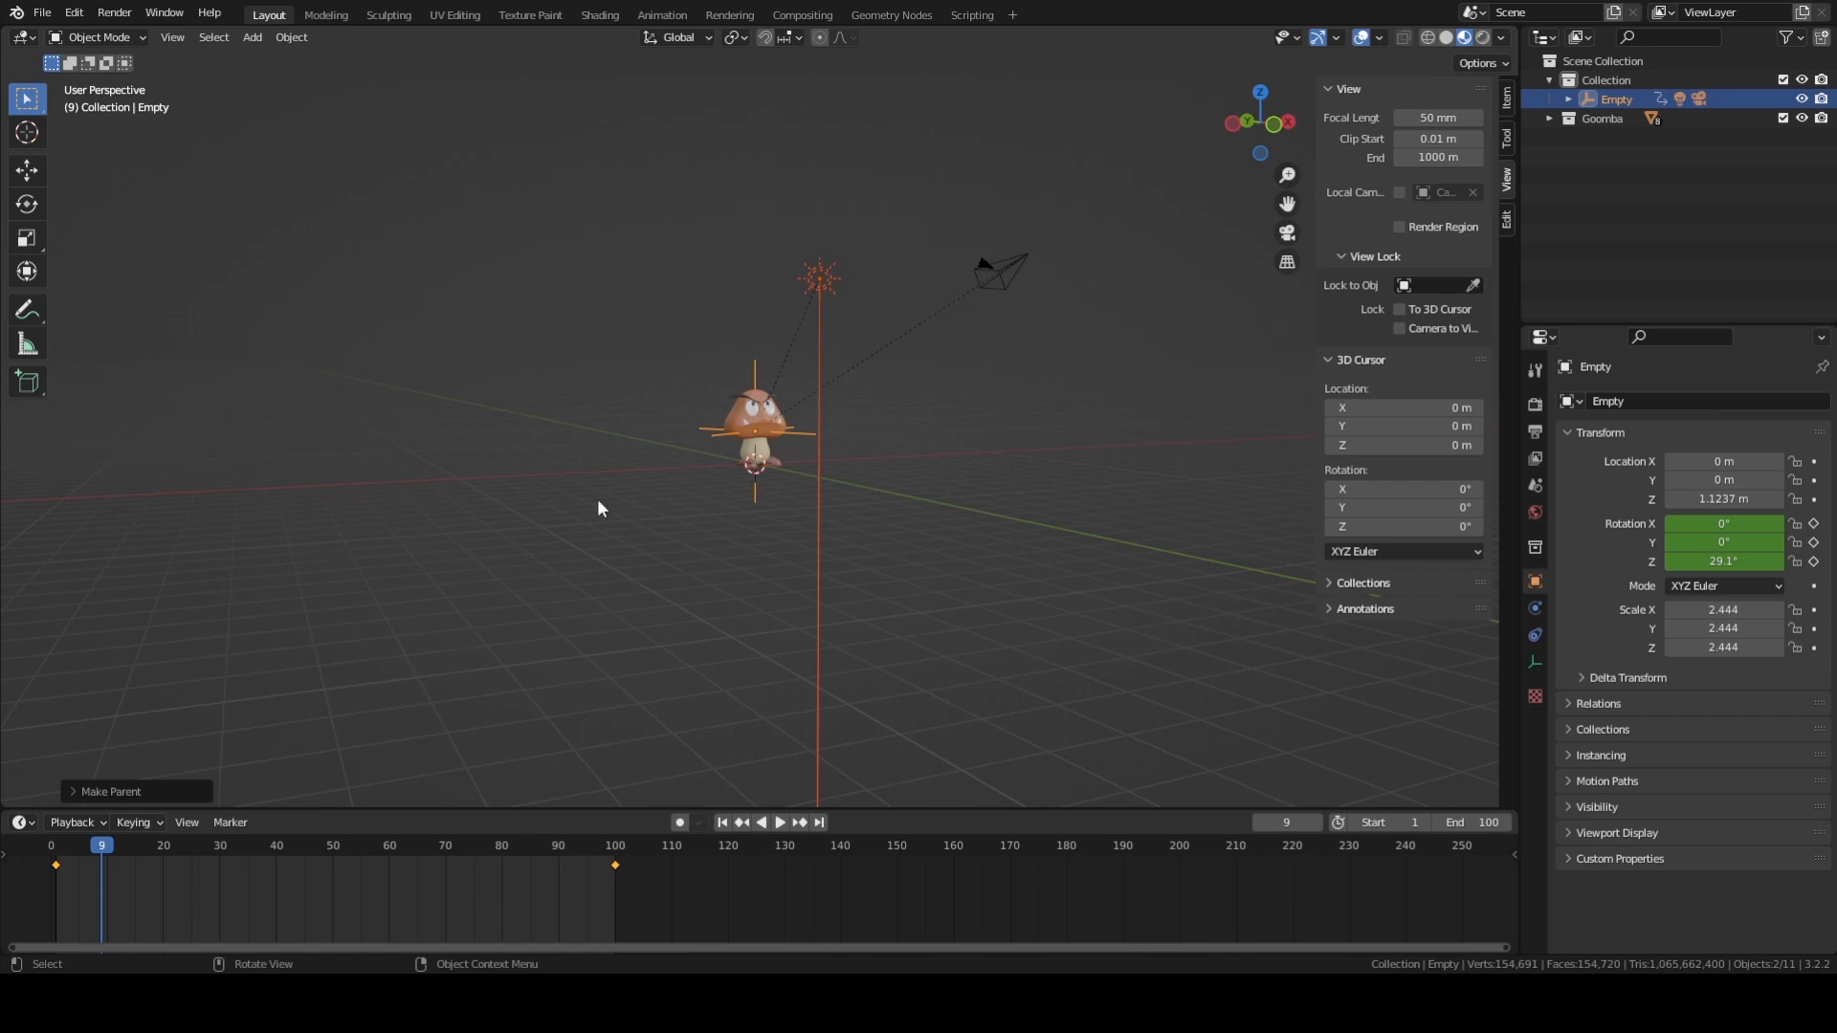
middle_click_drag(597, 498, 713, 436)
key("space")
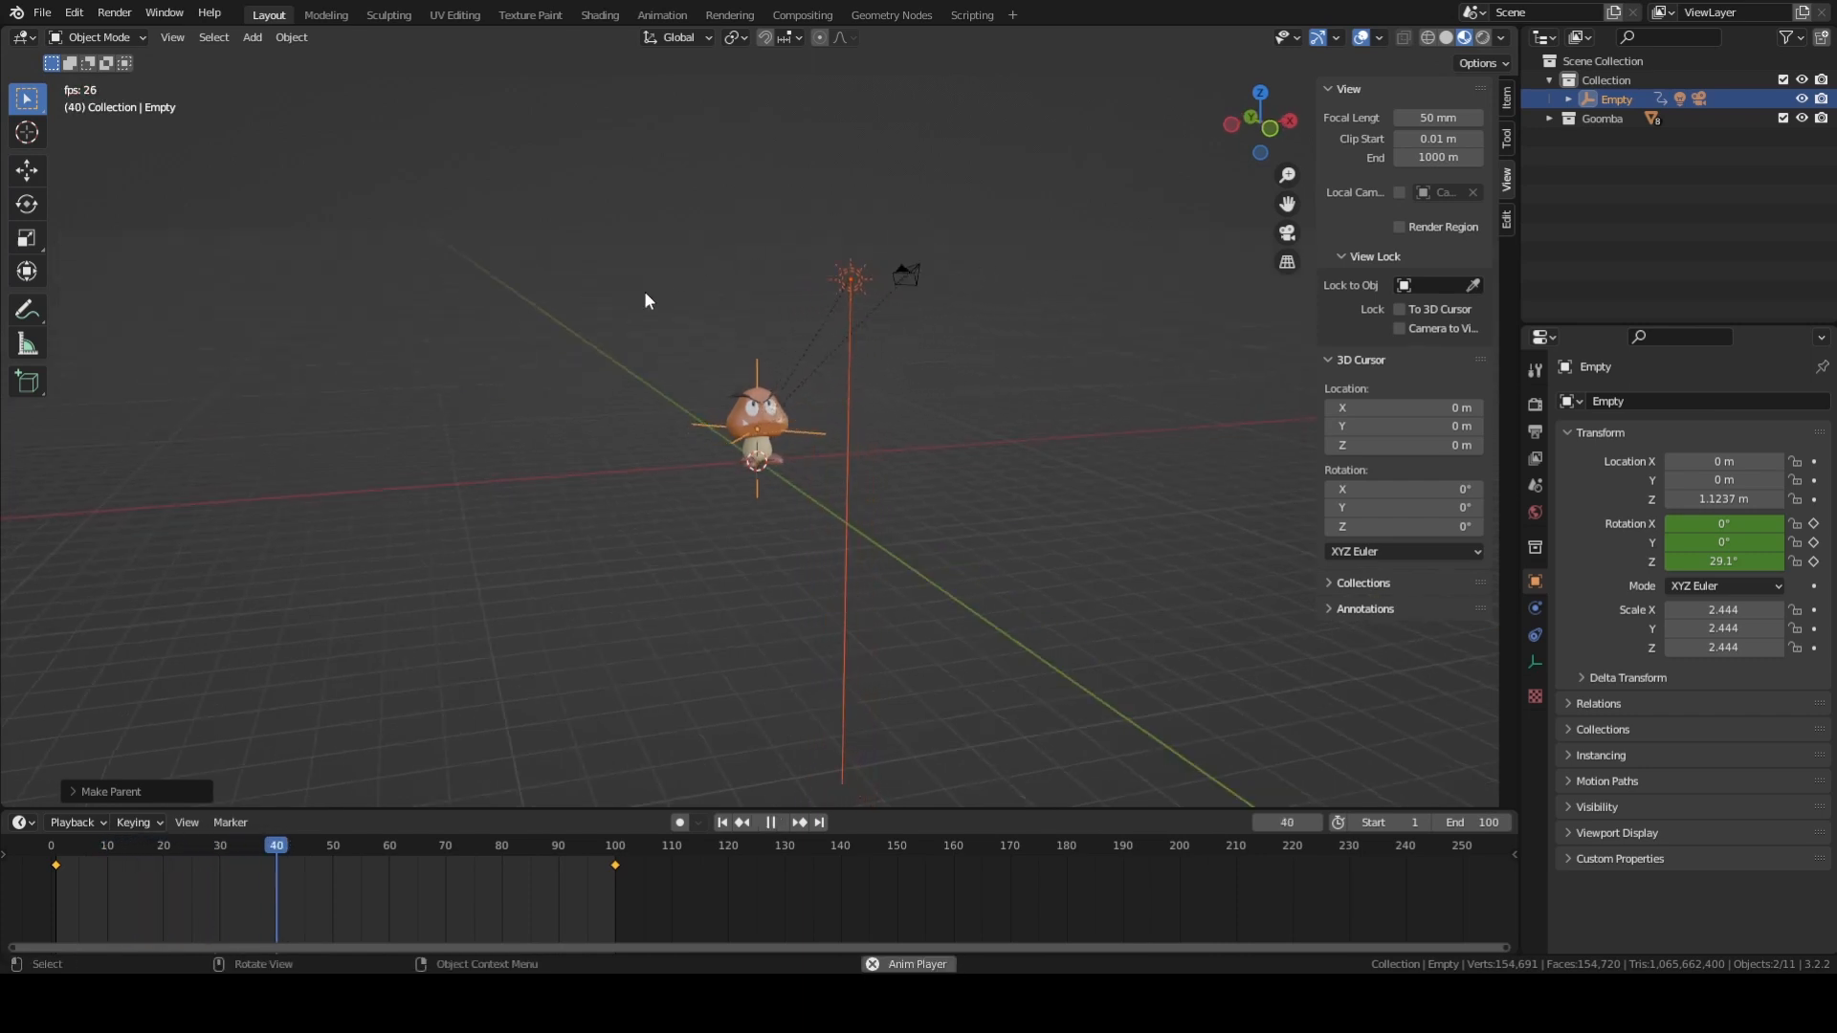
key("space")
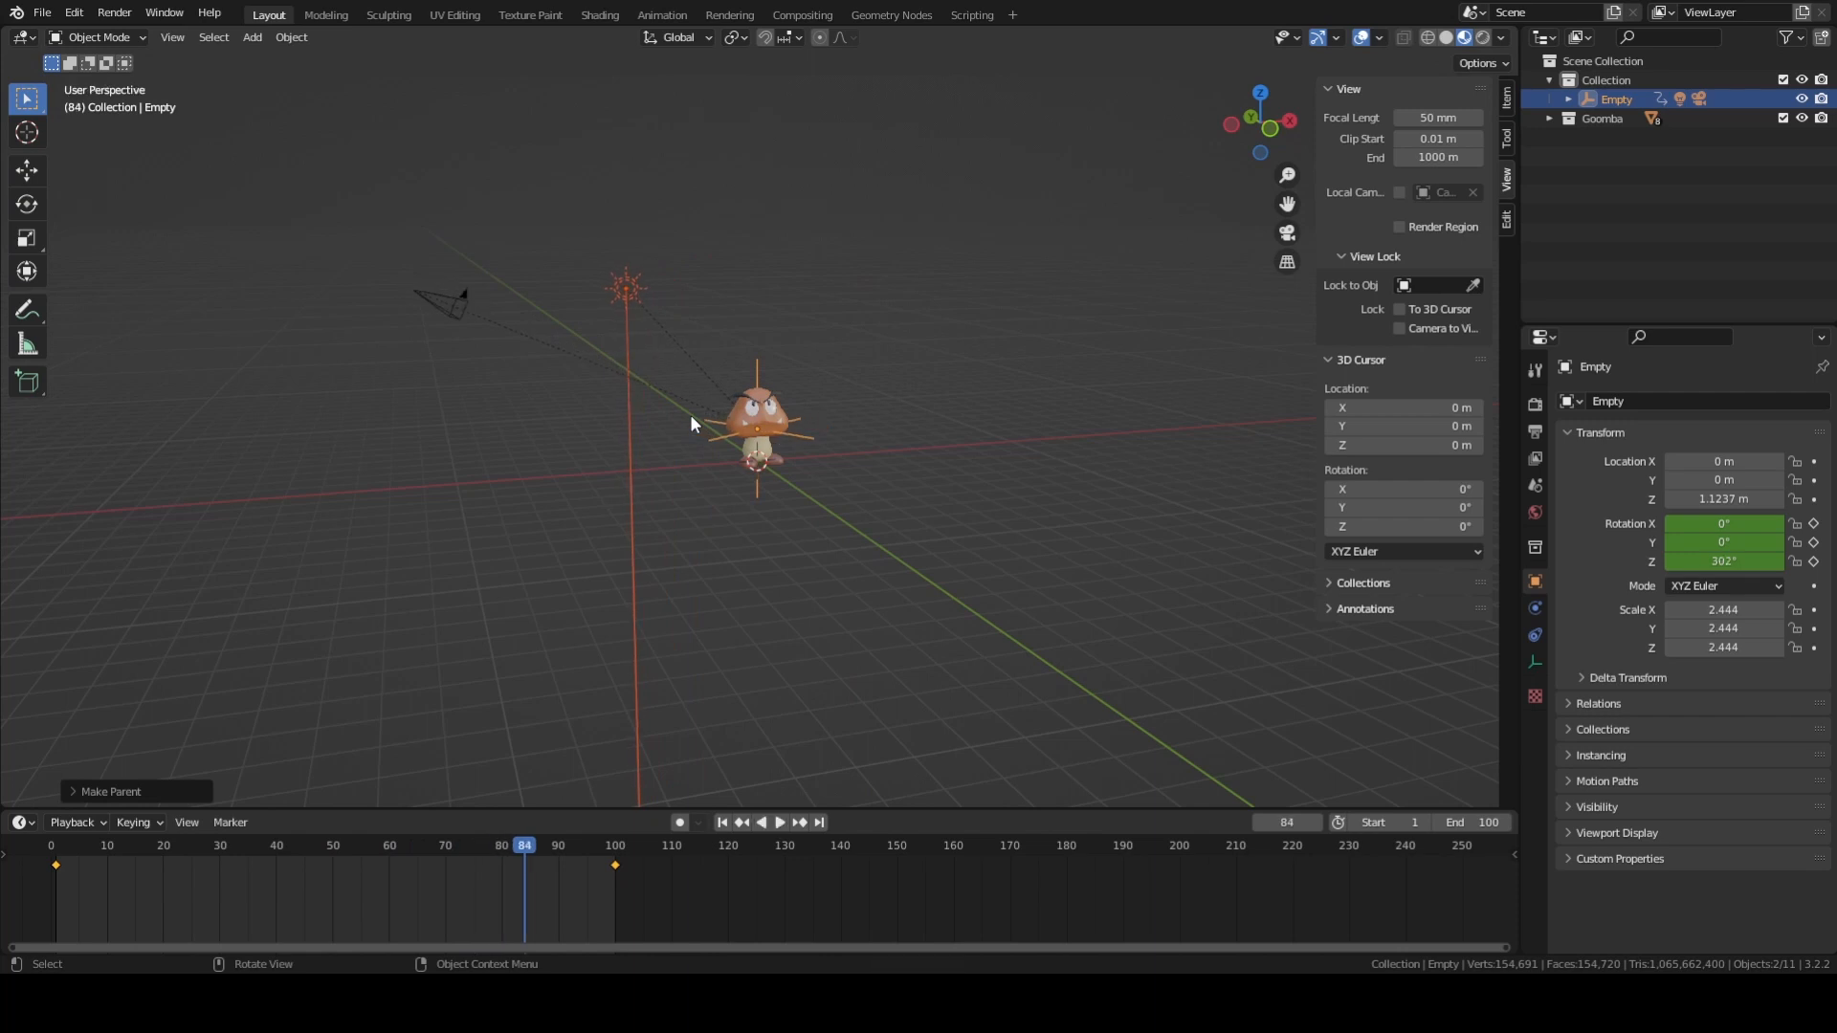
Clear the Sun light's parent using the Clear Parent option and deselect everything.
middle_click_drag(670, 552, 626, 317)
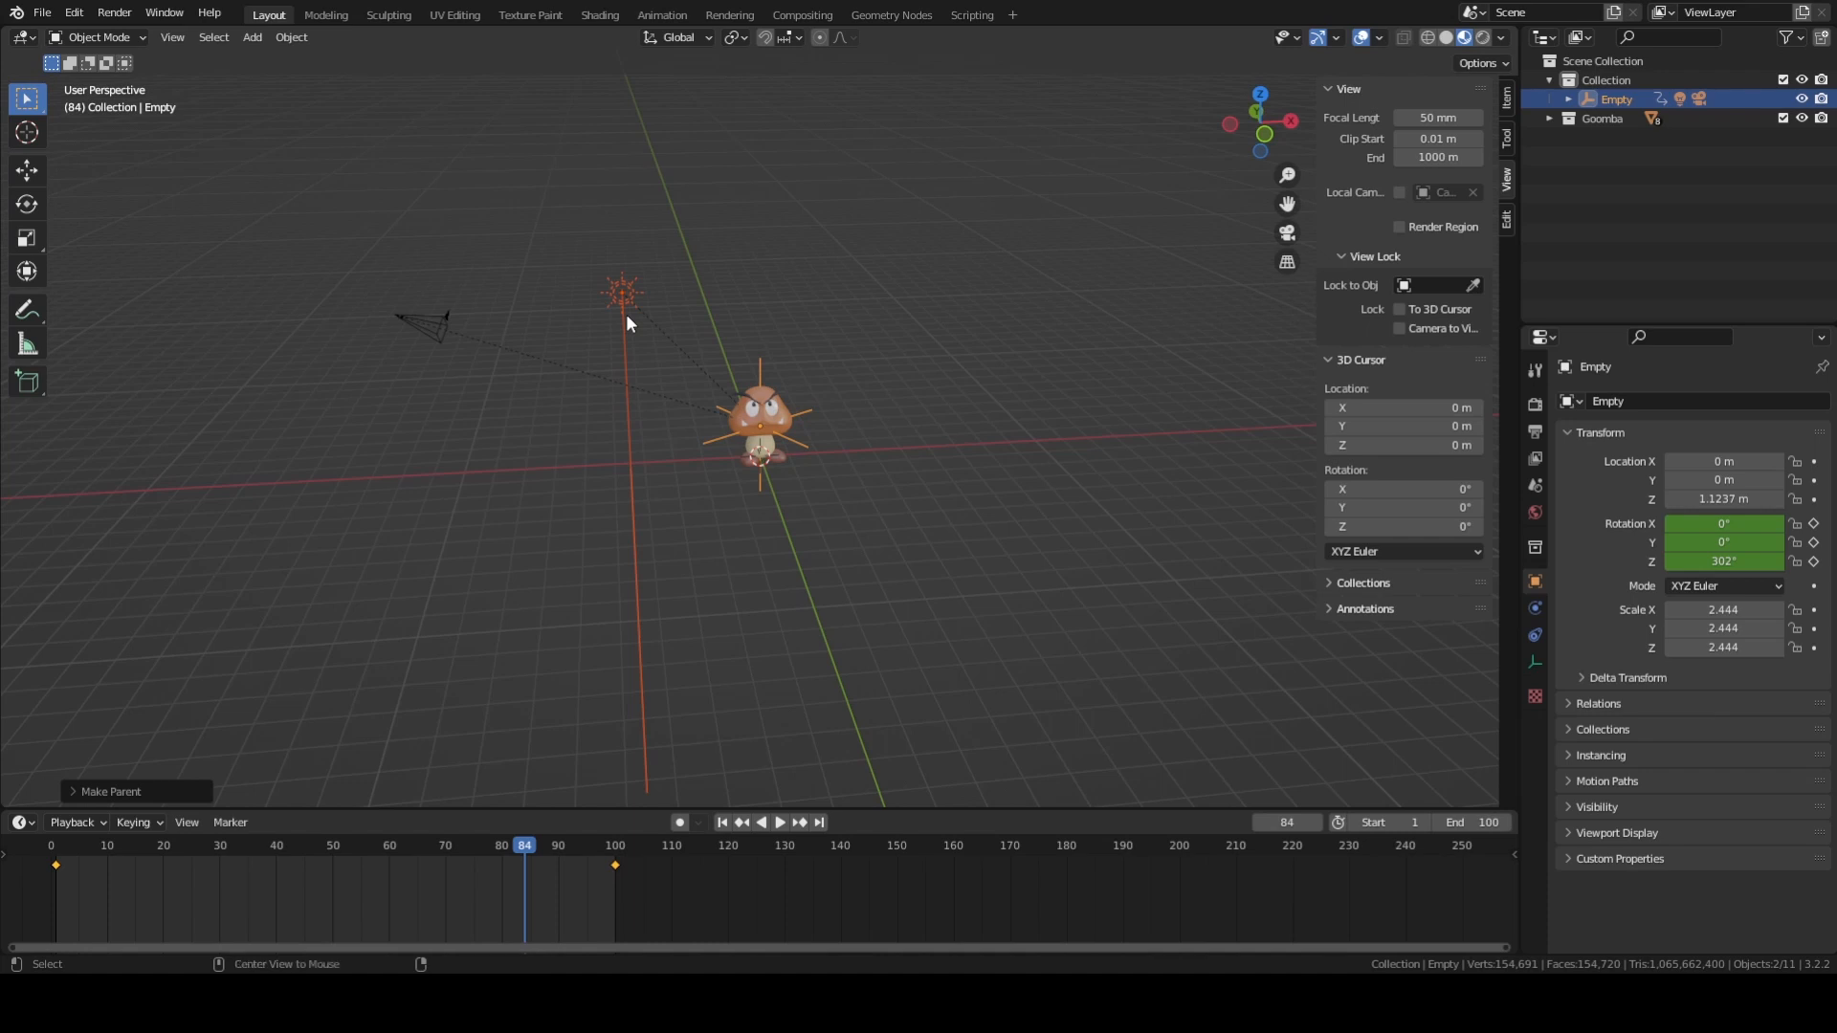
key("alt+p")
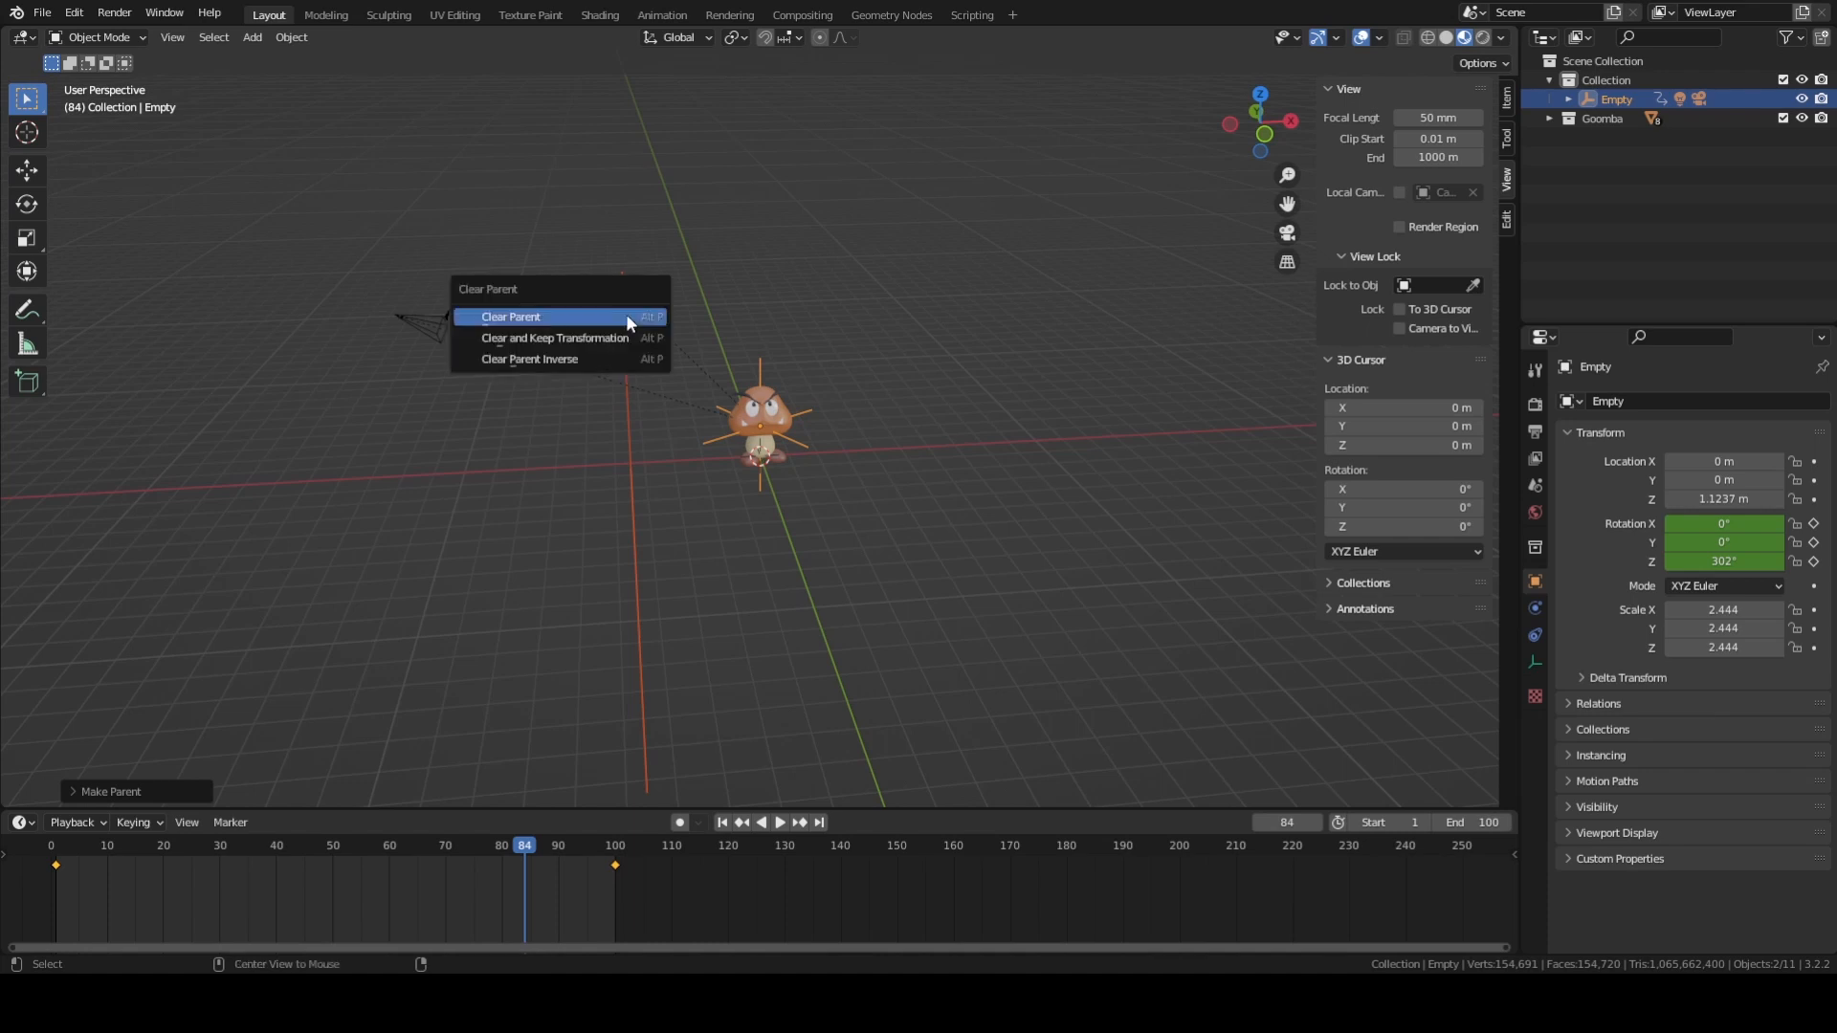
left_click(565, 314)
left_click(945, 419)
mouse_move(945, 419)
middle_mouse_down()
mouse_move(1018, 404)
mouse_move(942, 413)
middle_mouse_up()
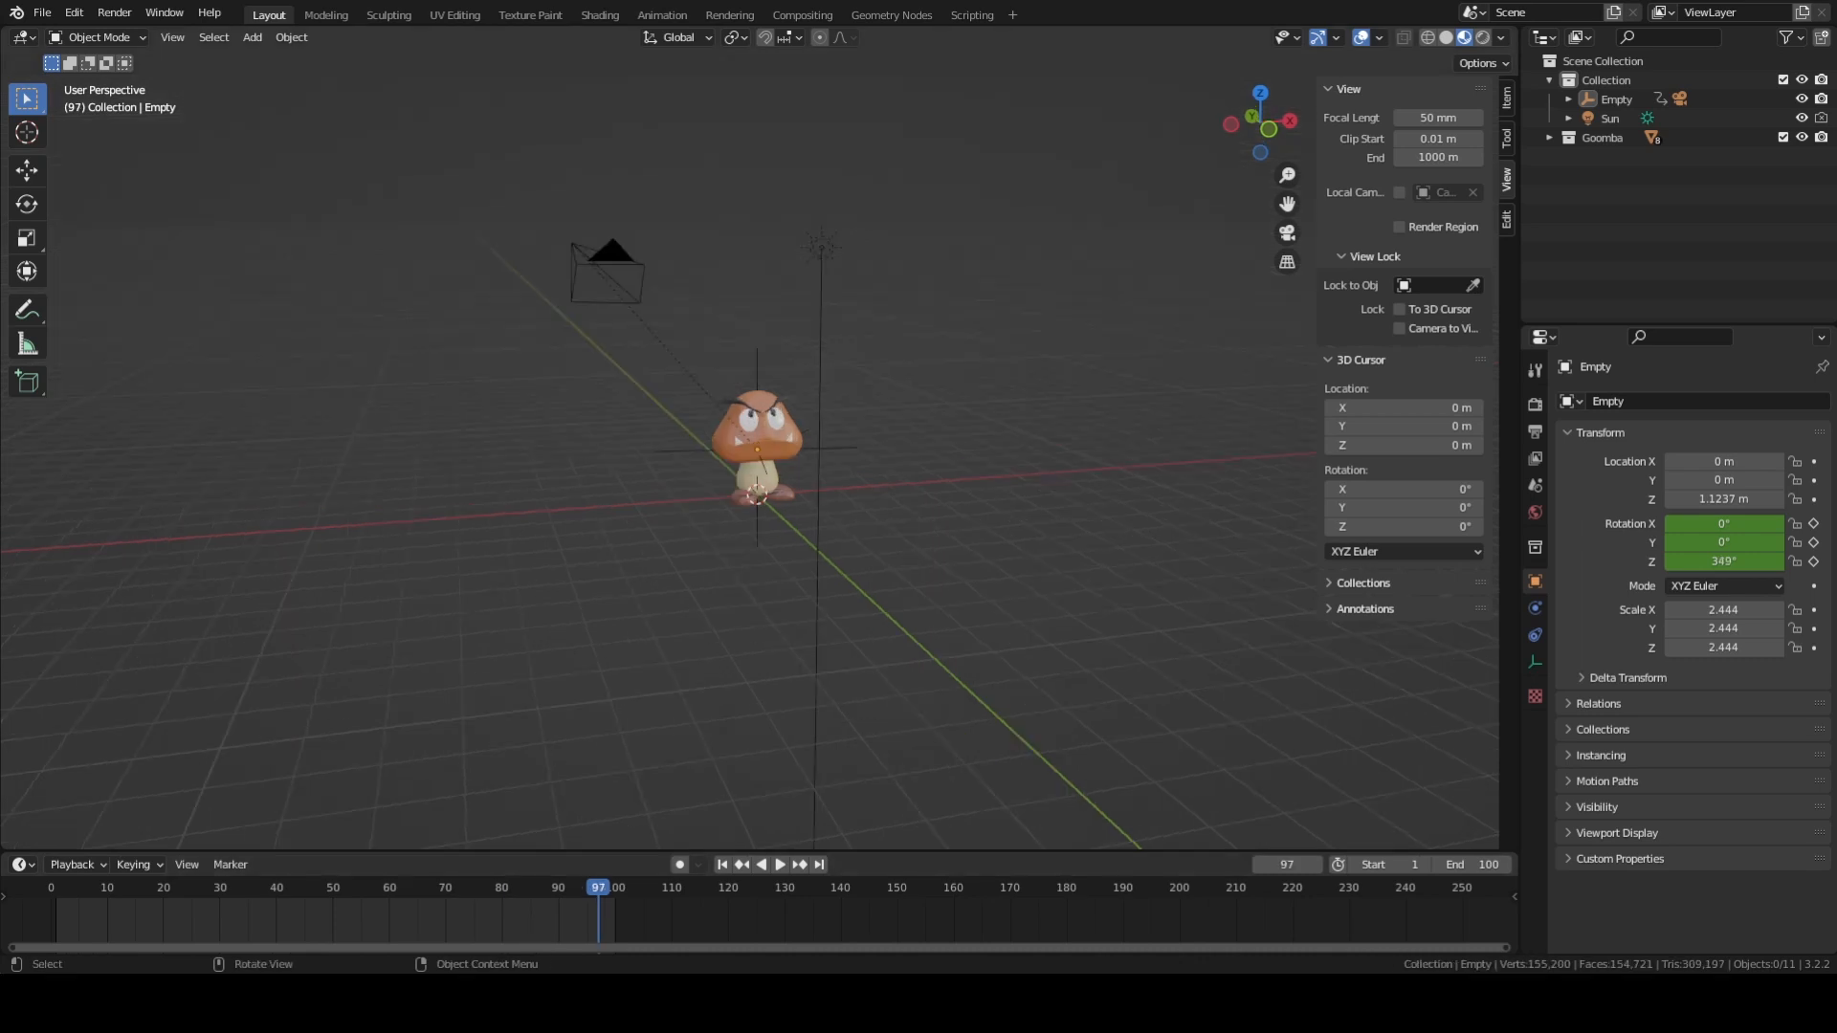
middle_click_drag(1076, 449, 1018, 455)
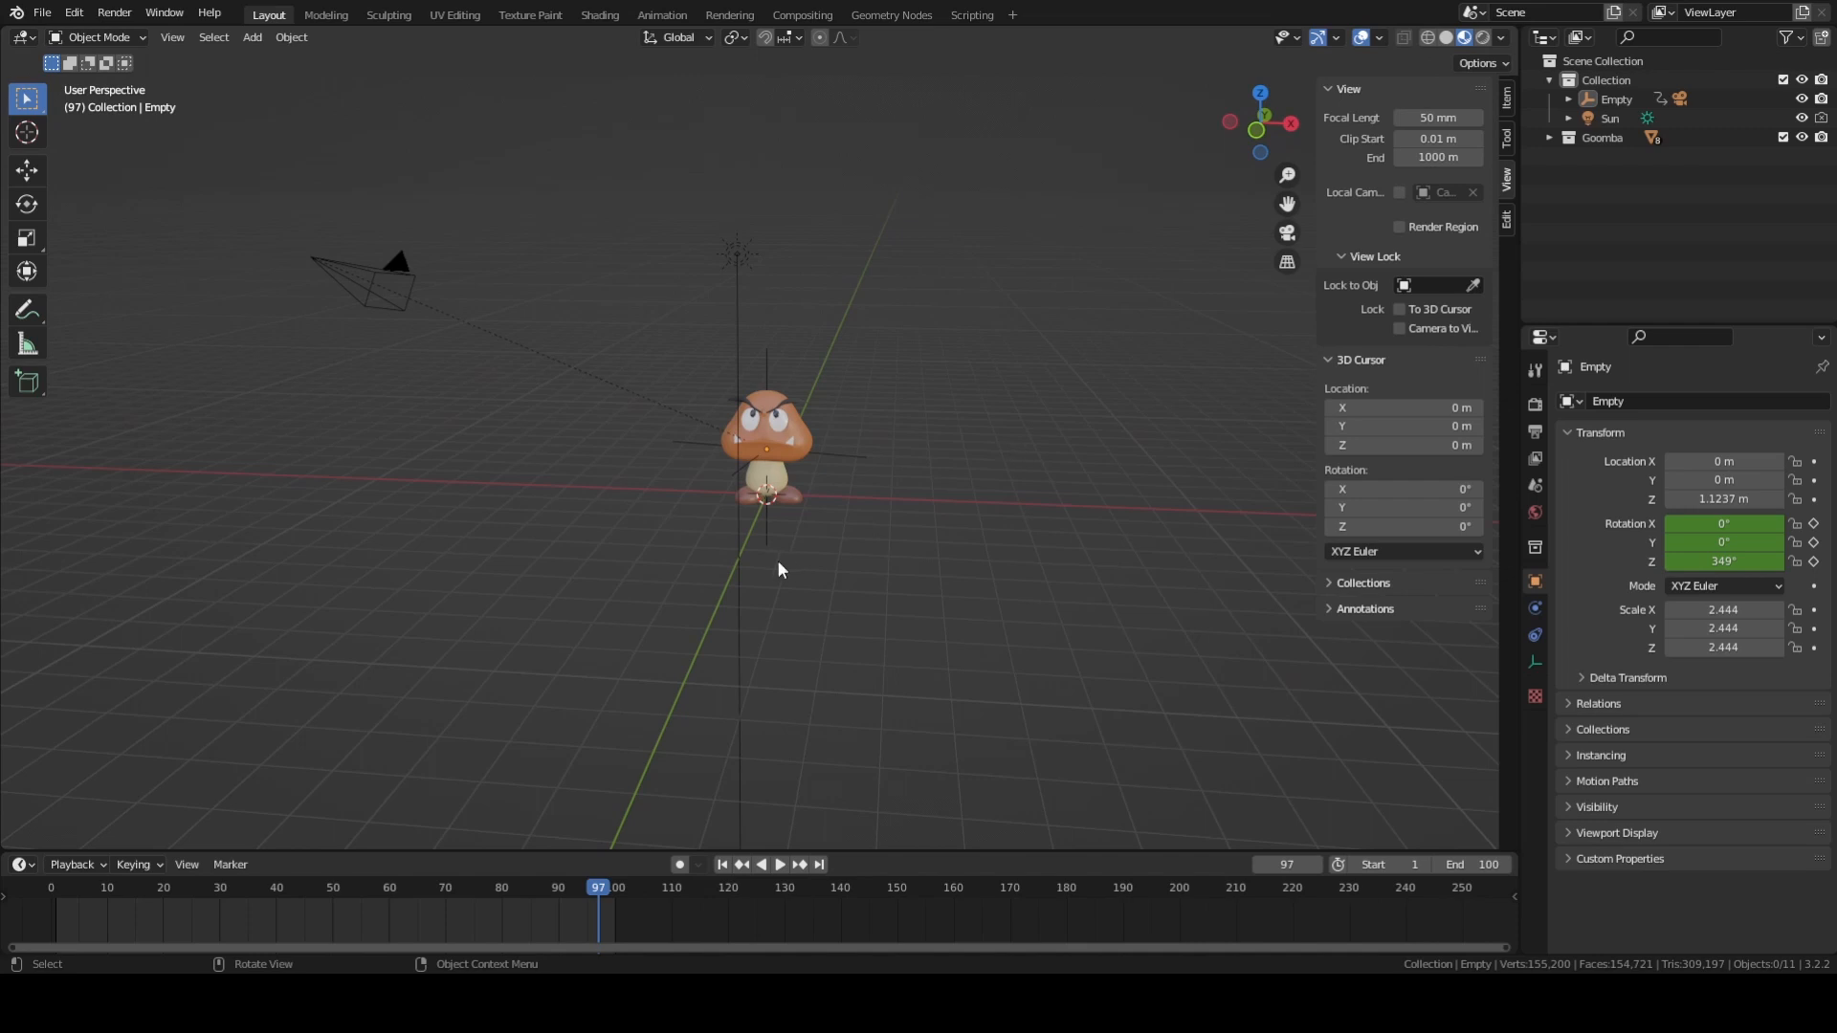
Play the animation and try scene output frame rates of 50 fps and 240 fps while it runs.
left_click(1536, 431)
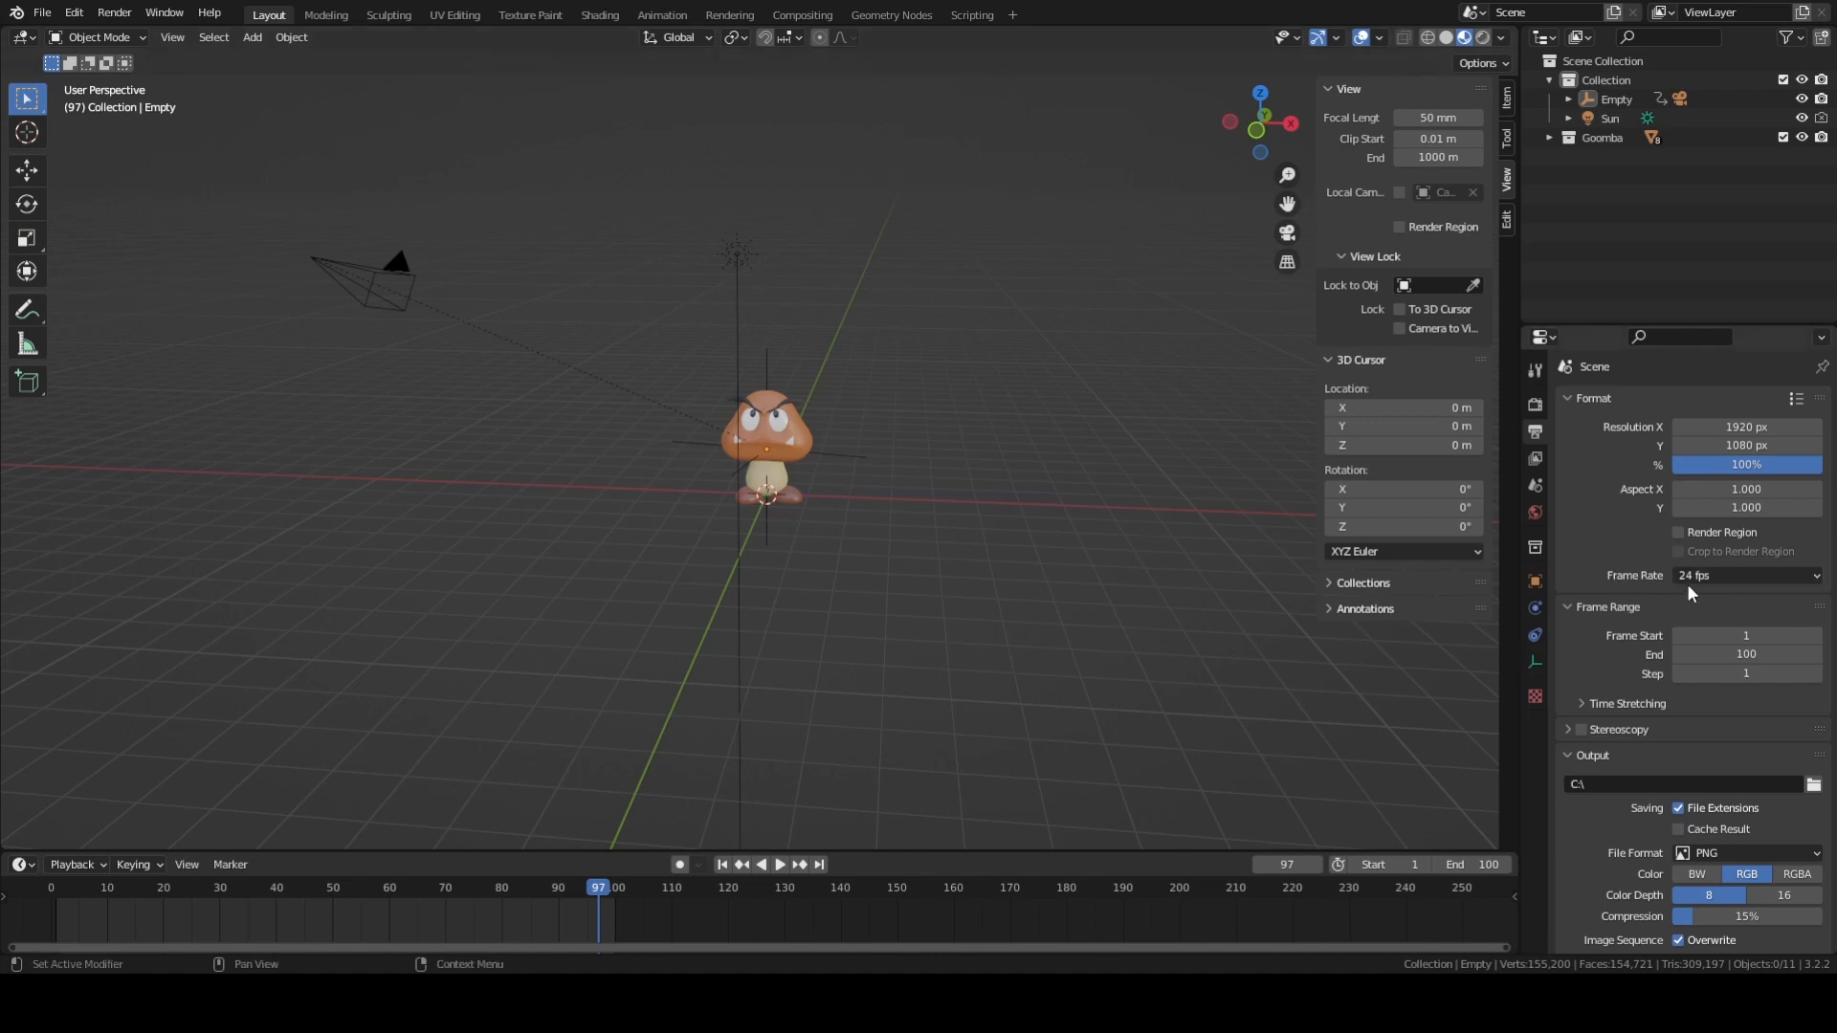
key("space")
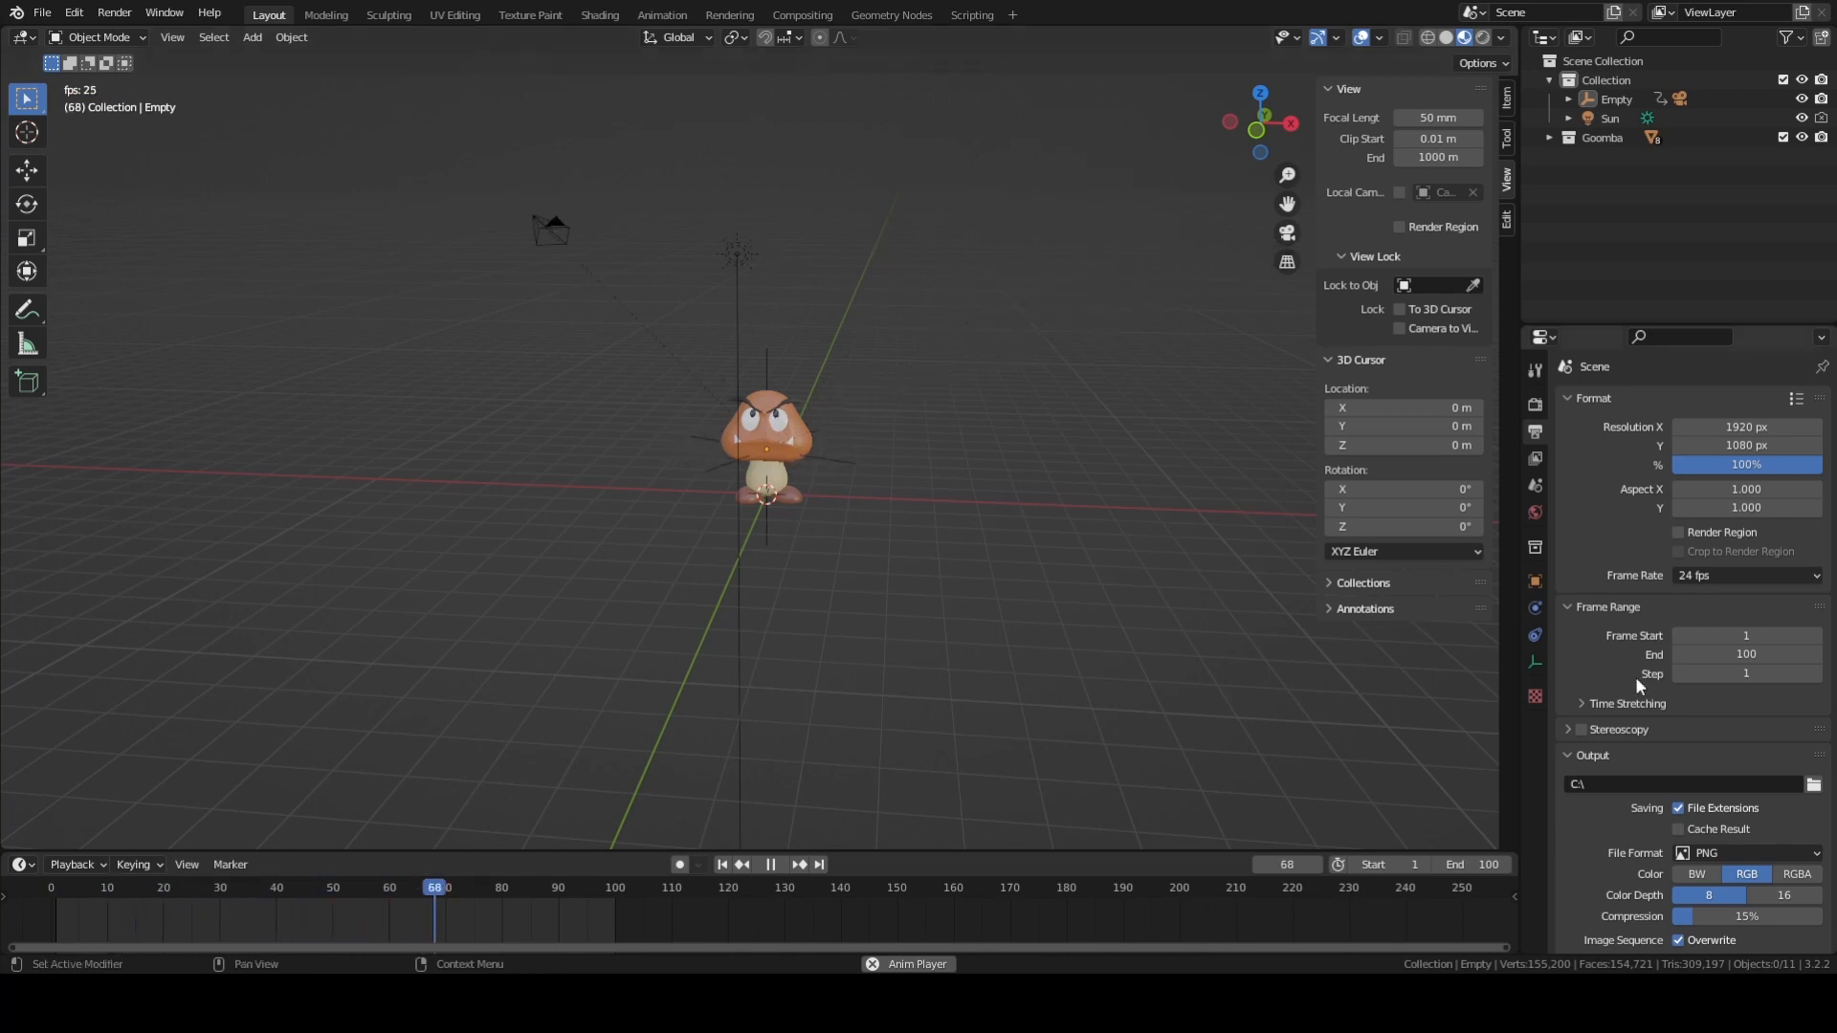
left_click(1690, 577)
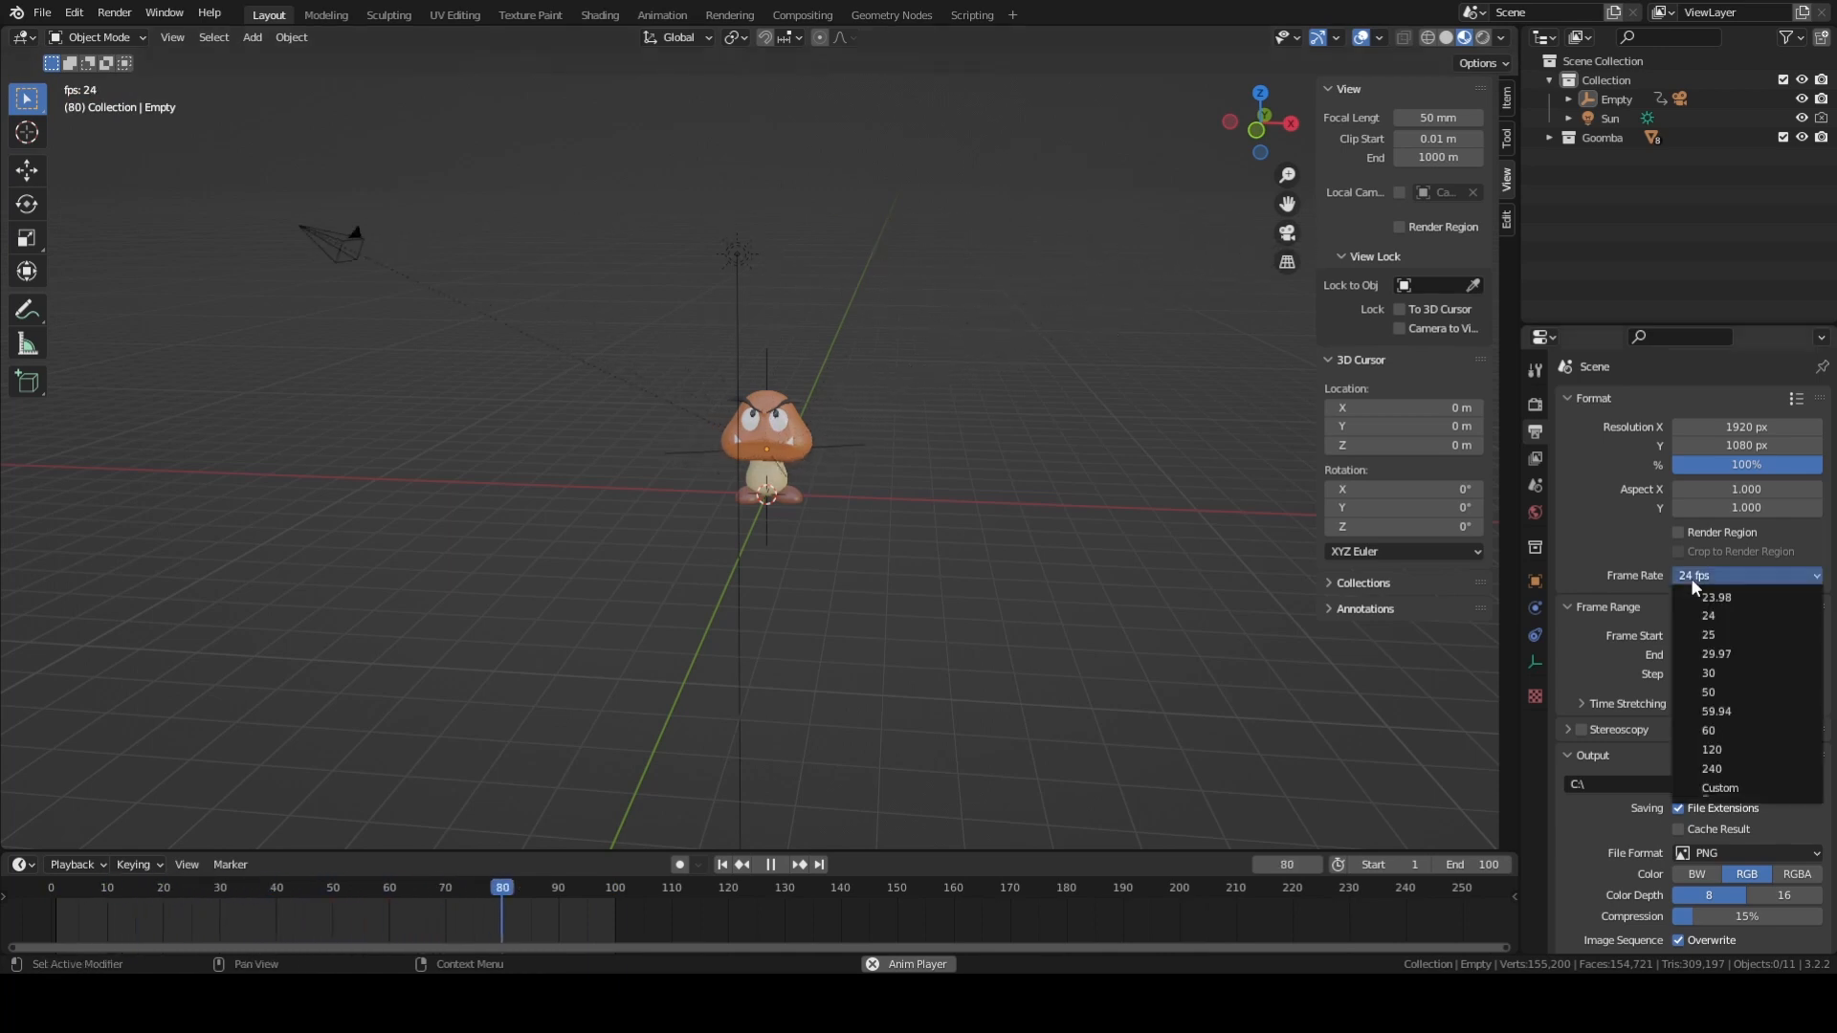
left_click(1703, 692)
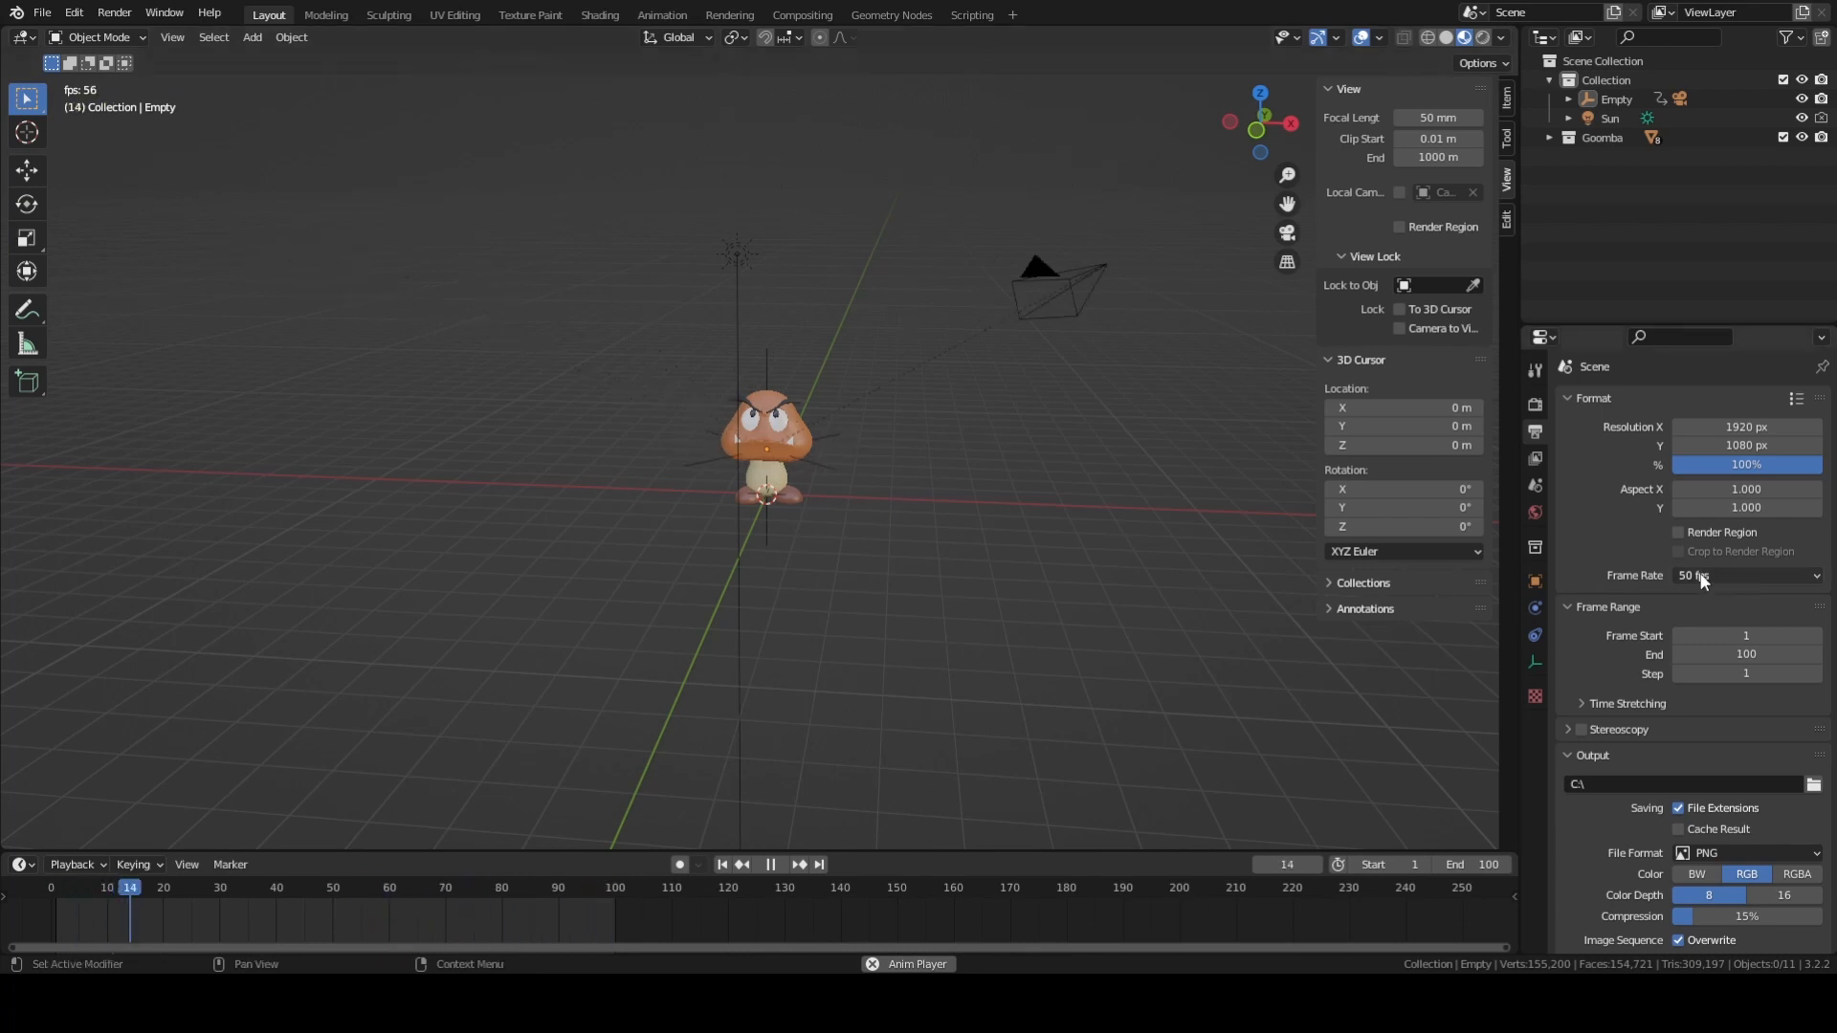
left_click(1732, 575)
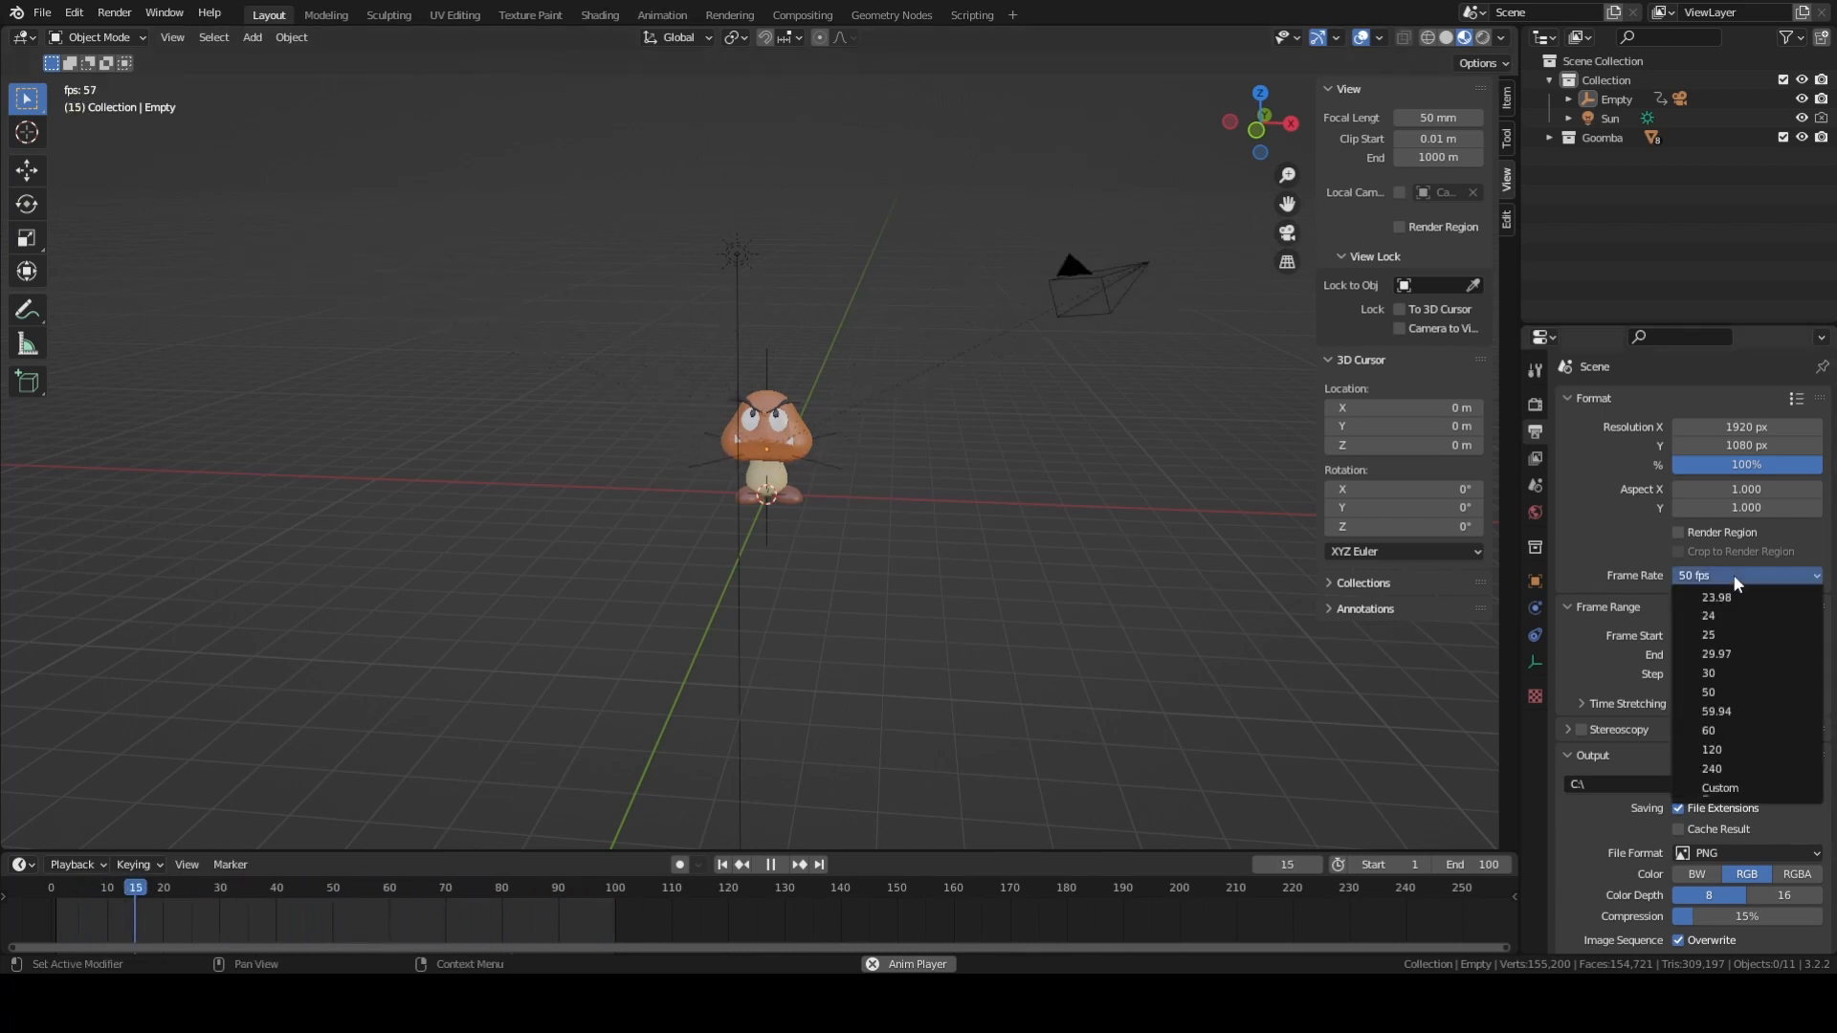
left_click(1740, 765)
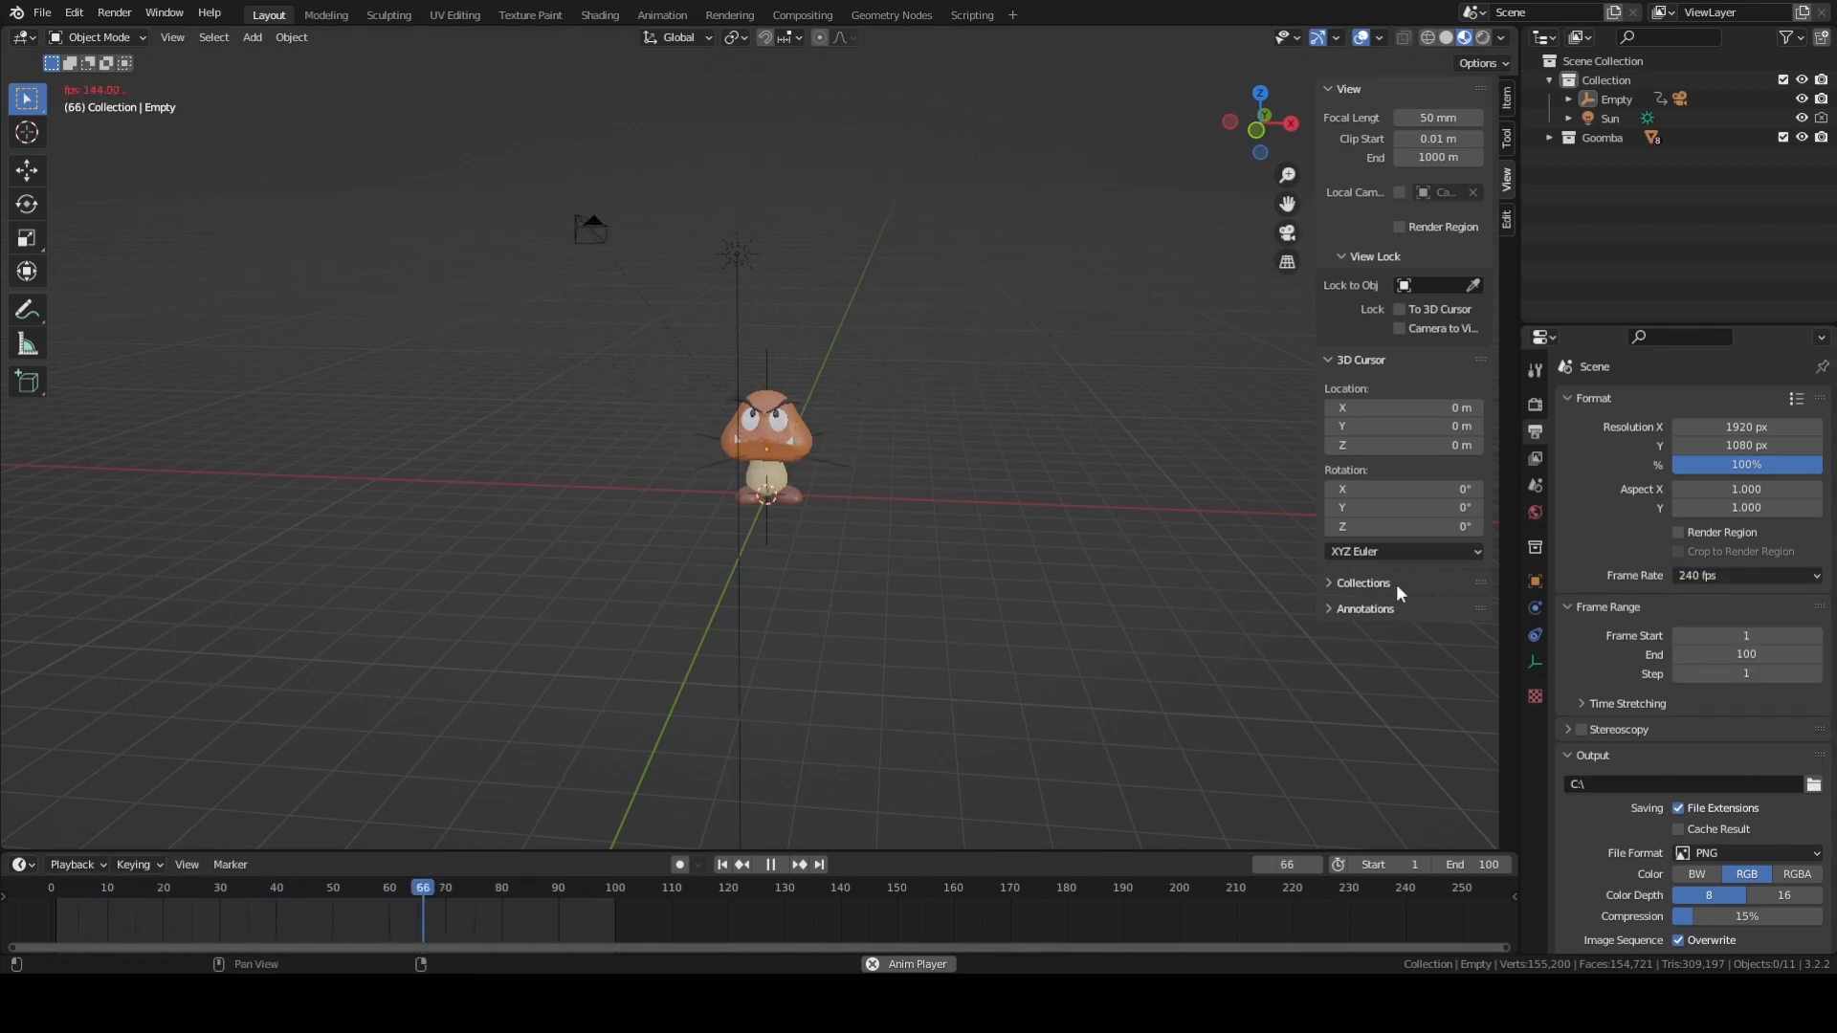
Set the scene's output frame rate to 24 fps and stop the playback.
left_click(1718, 575)
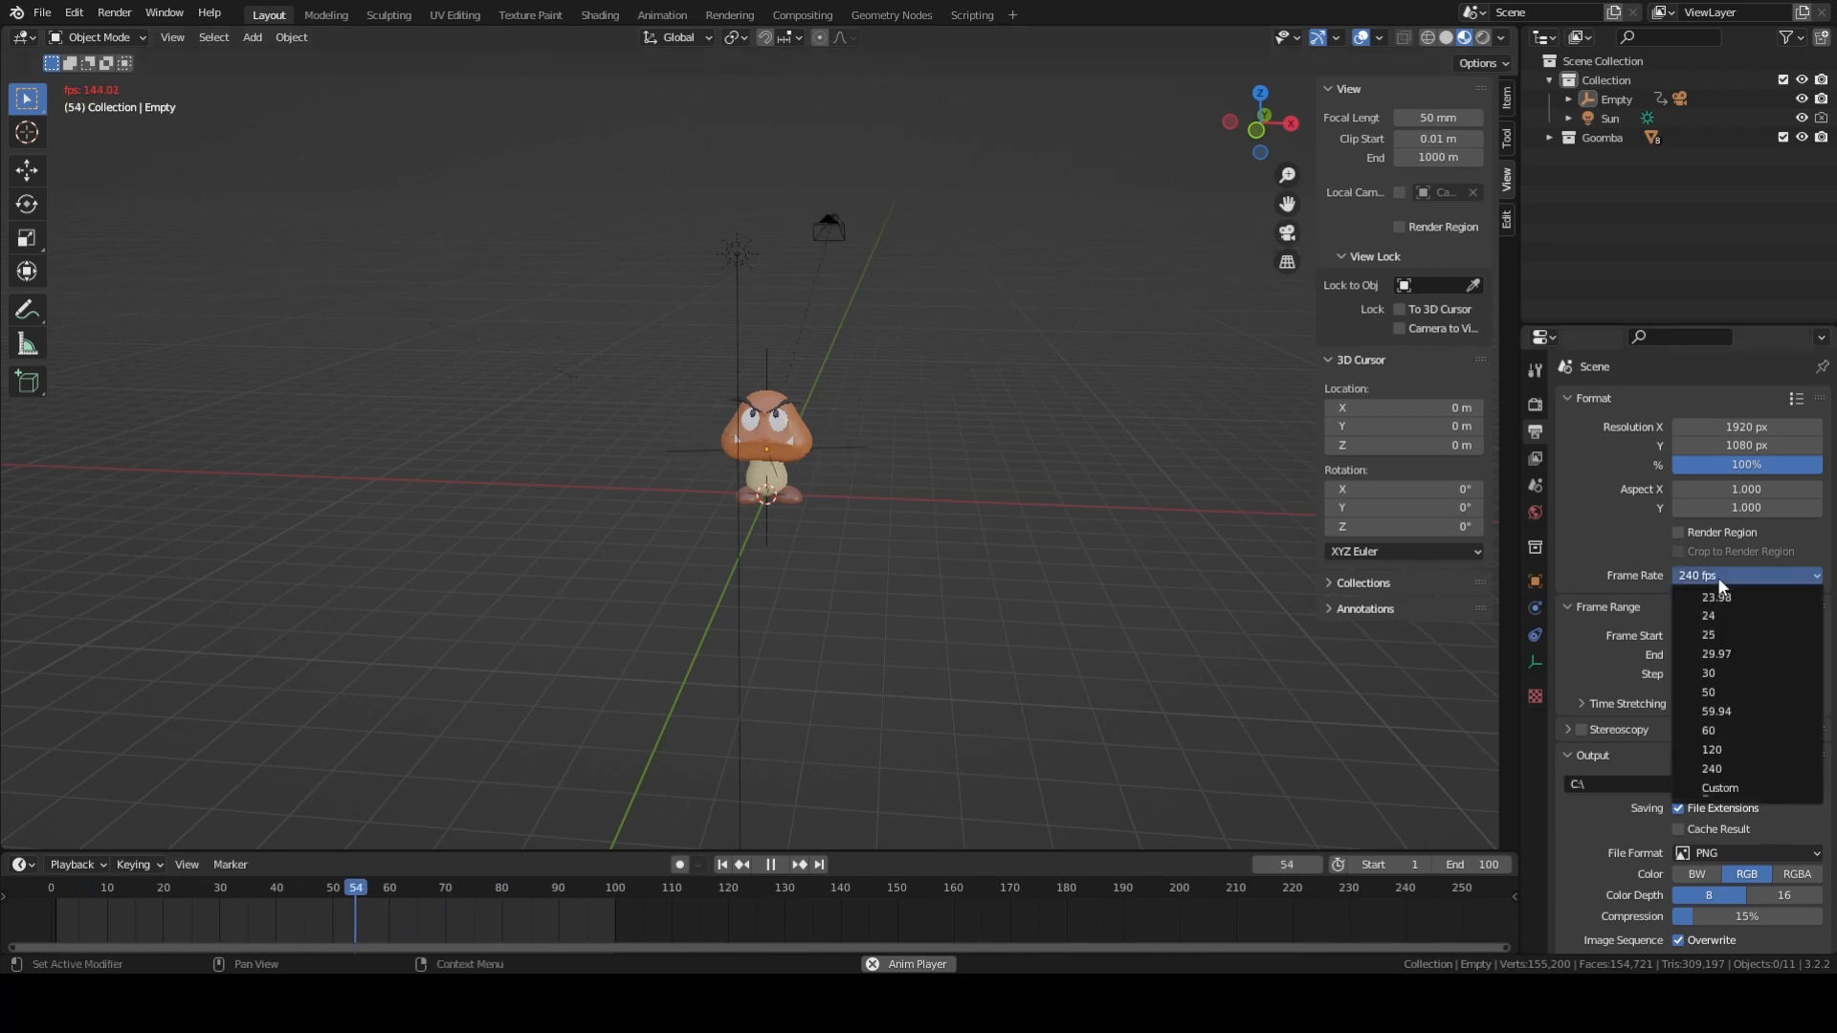
left_click(1722, 582)
left_click(1686, 570)
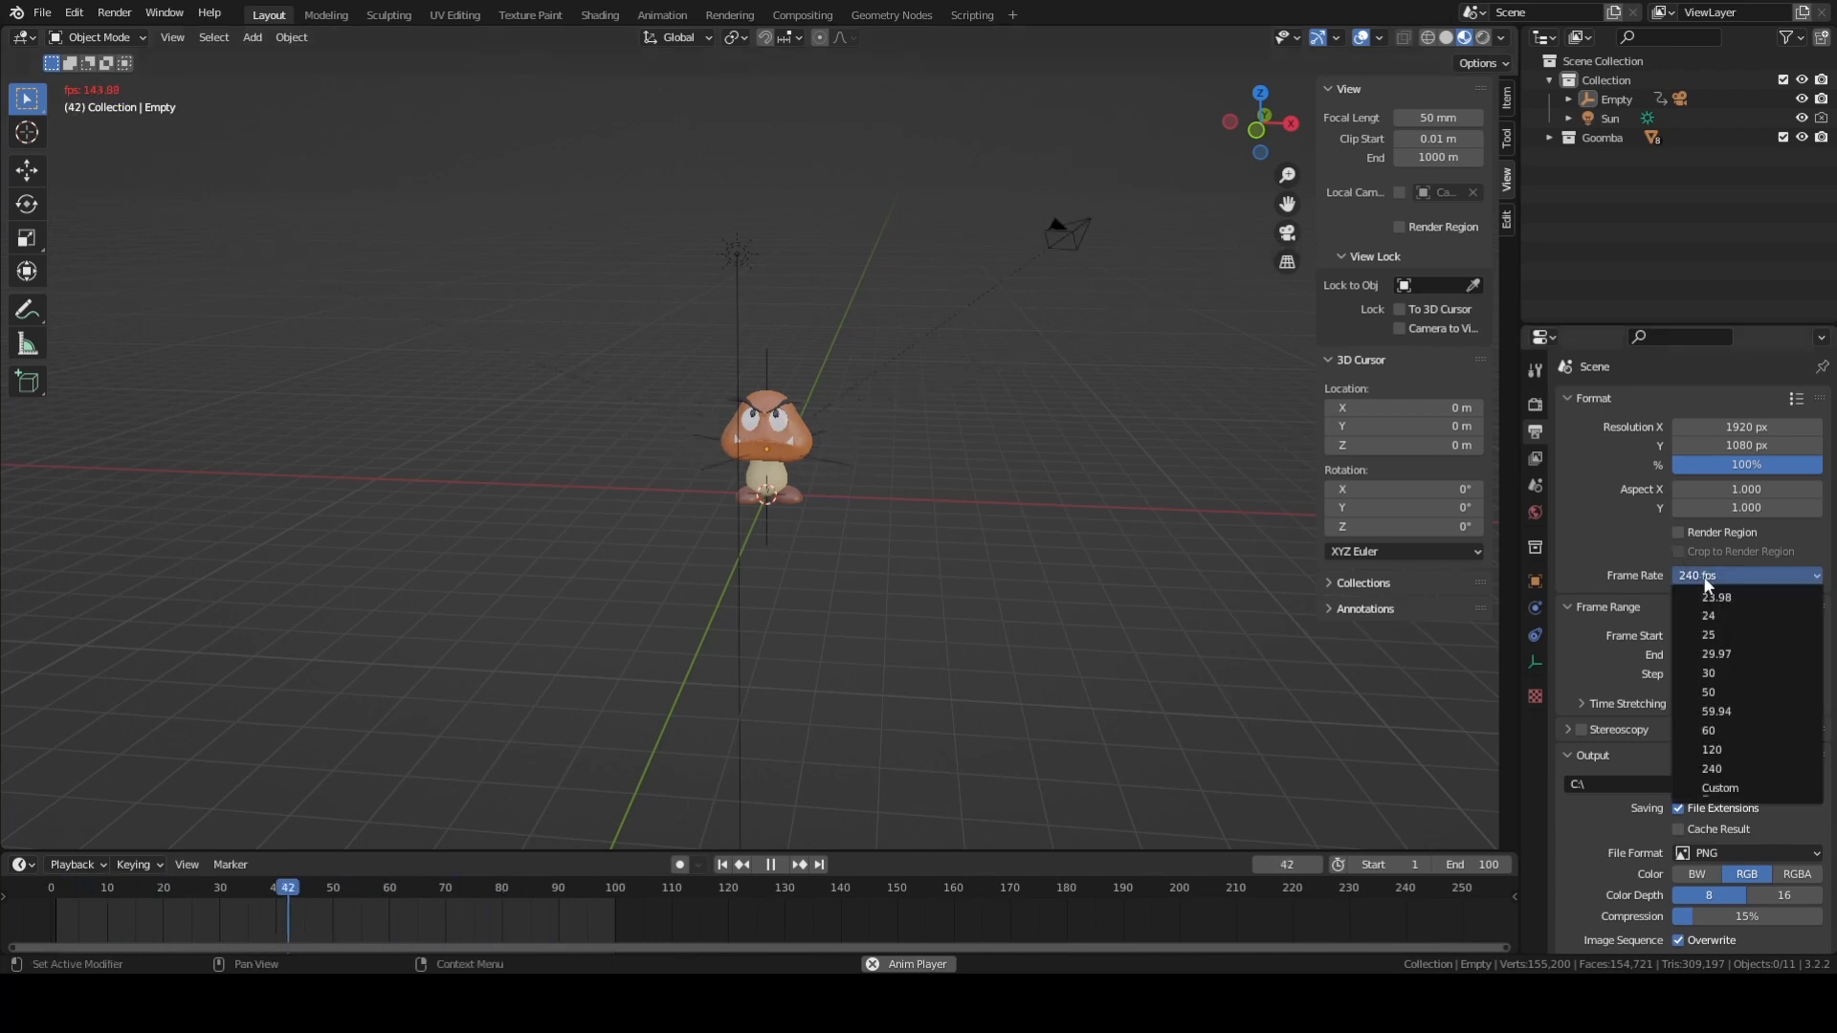
left_click(1718, 622)
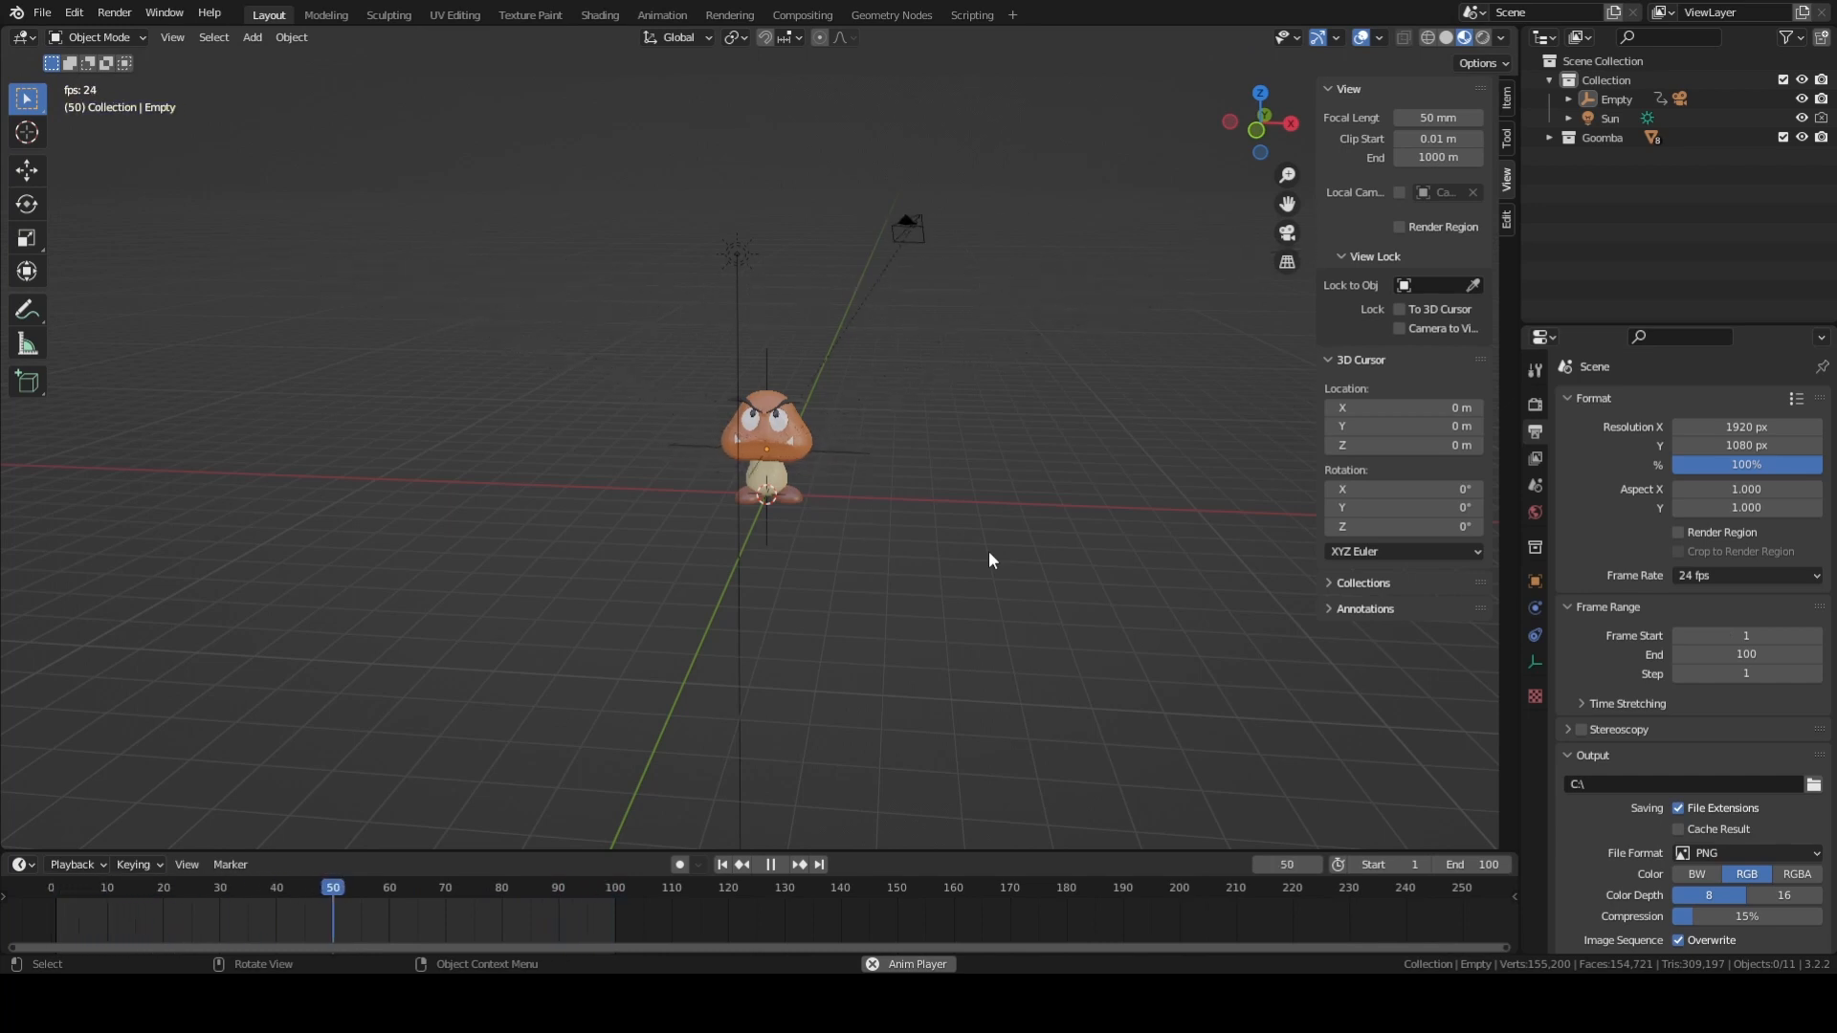
key("space")
Play the orbit animation through the camera view, stop it and return to the perspective view.
key("KP_0")
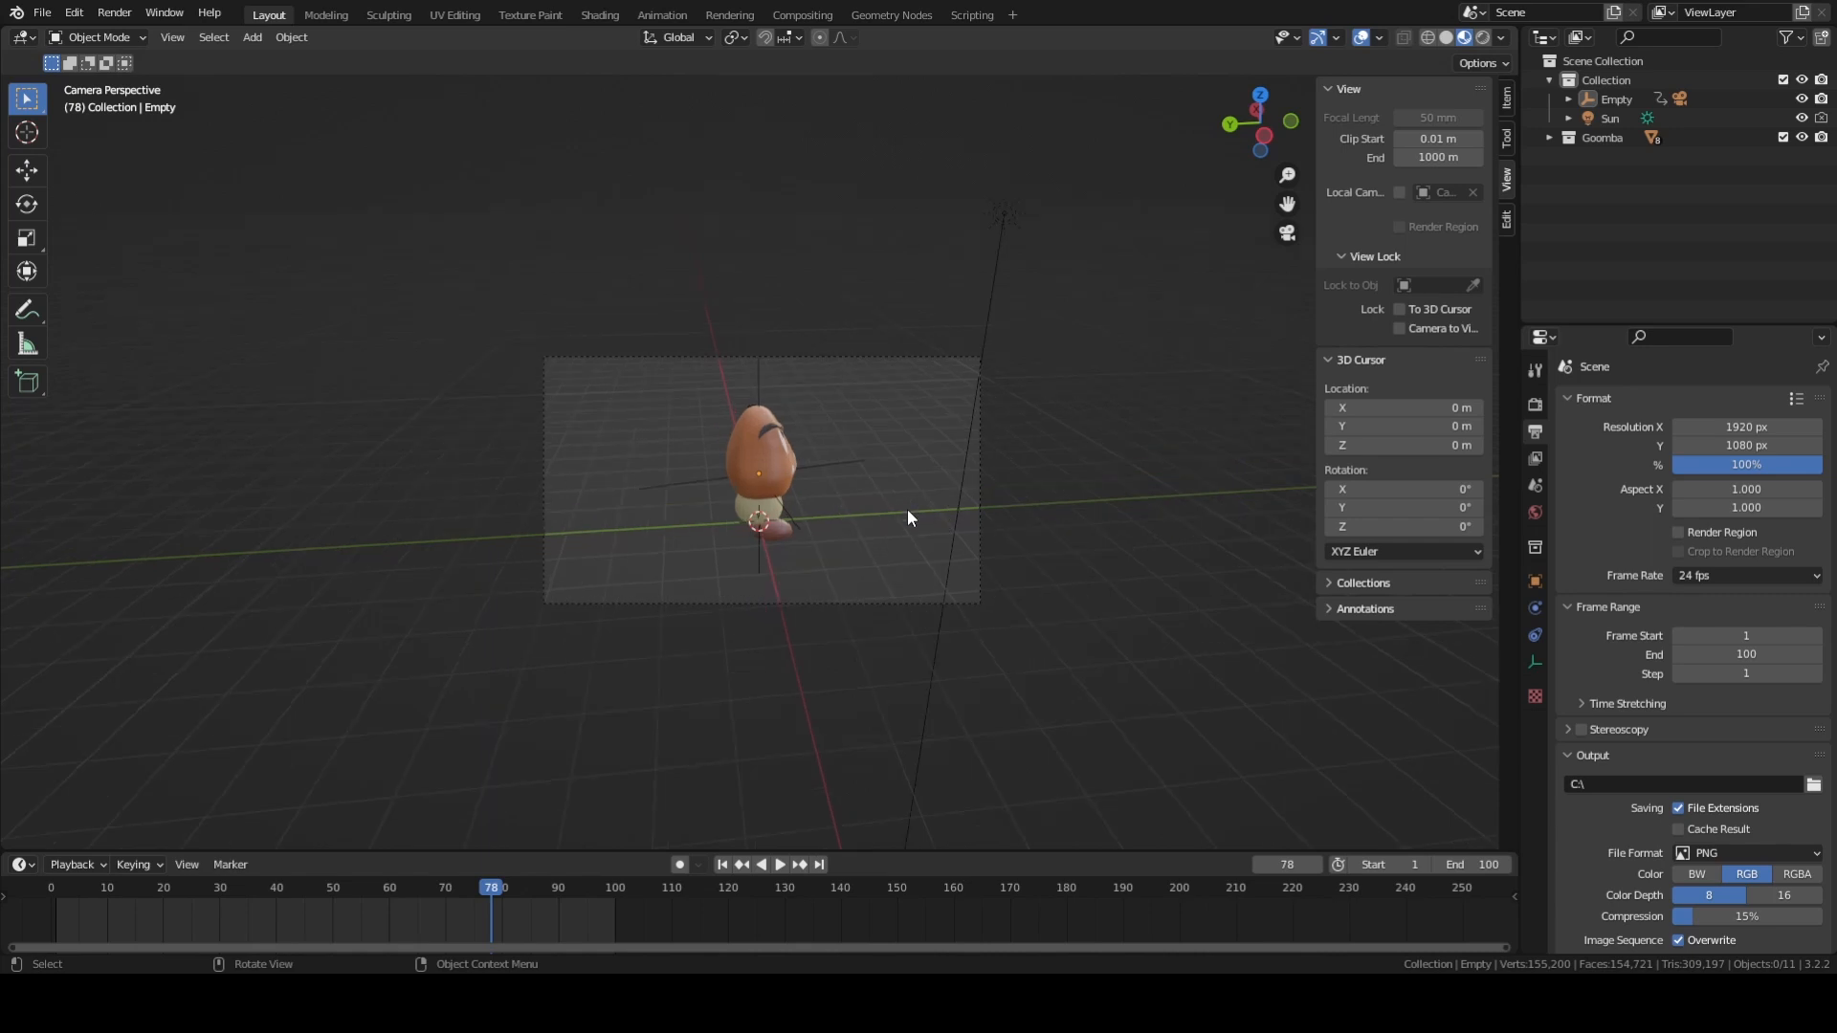
key("space")
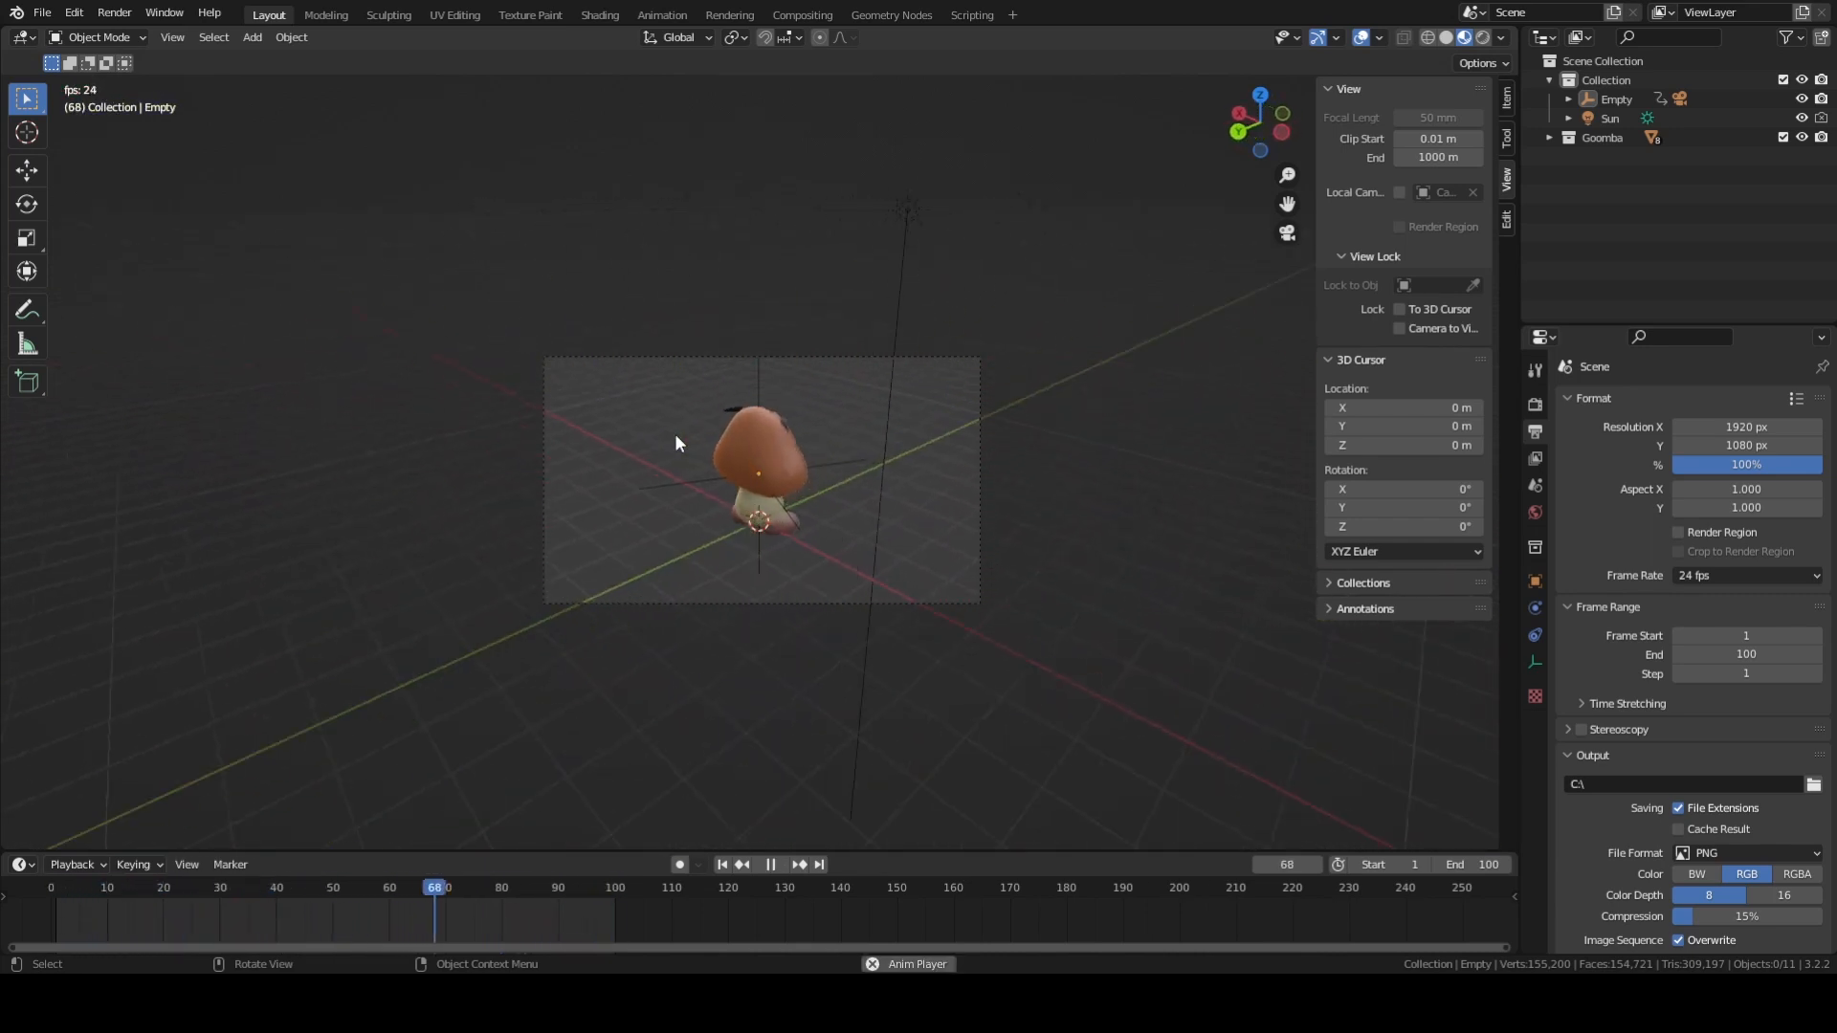
key("space")
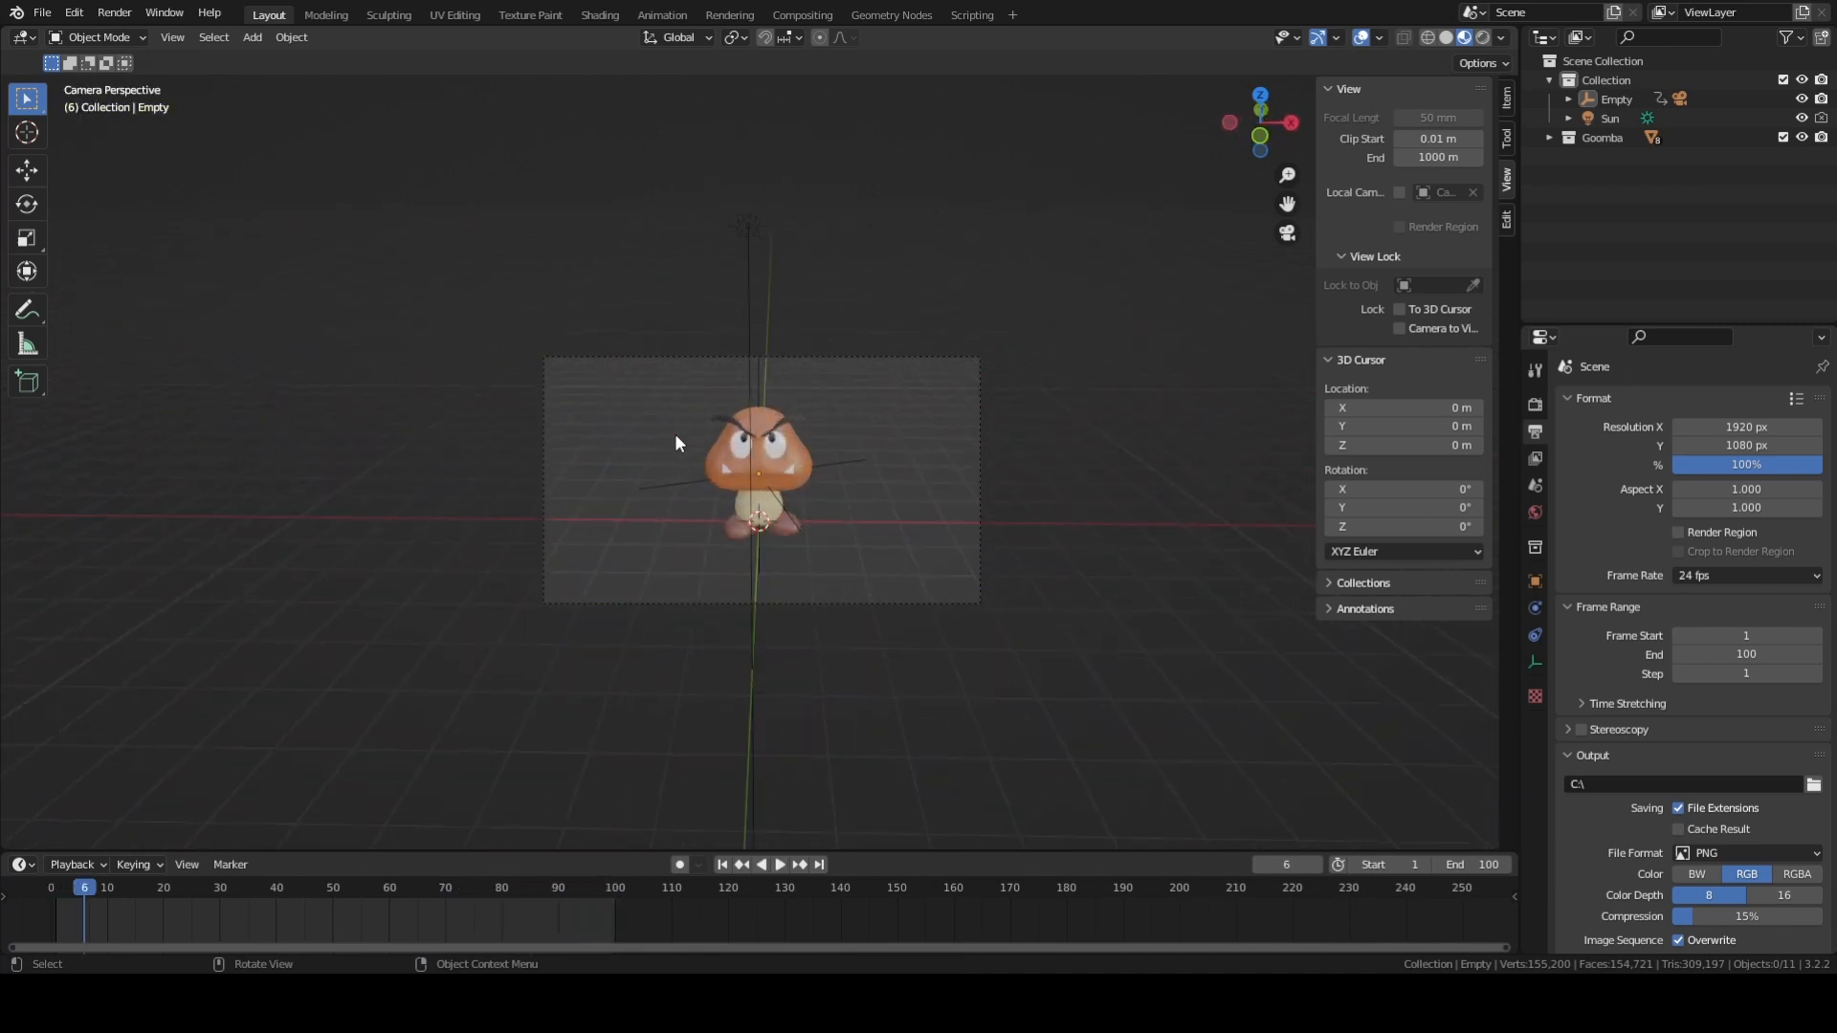
key("KP_0")
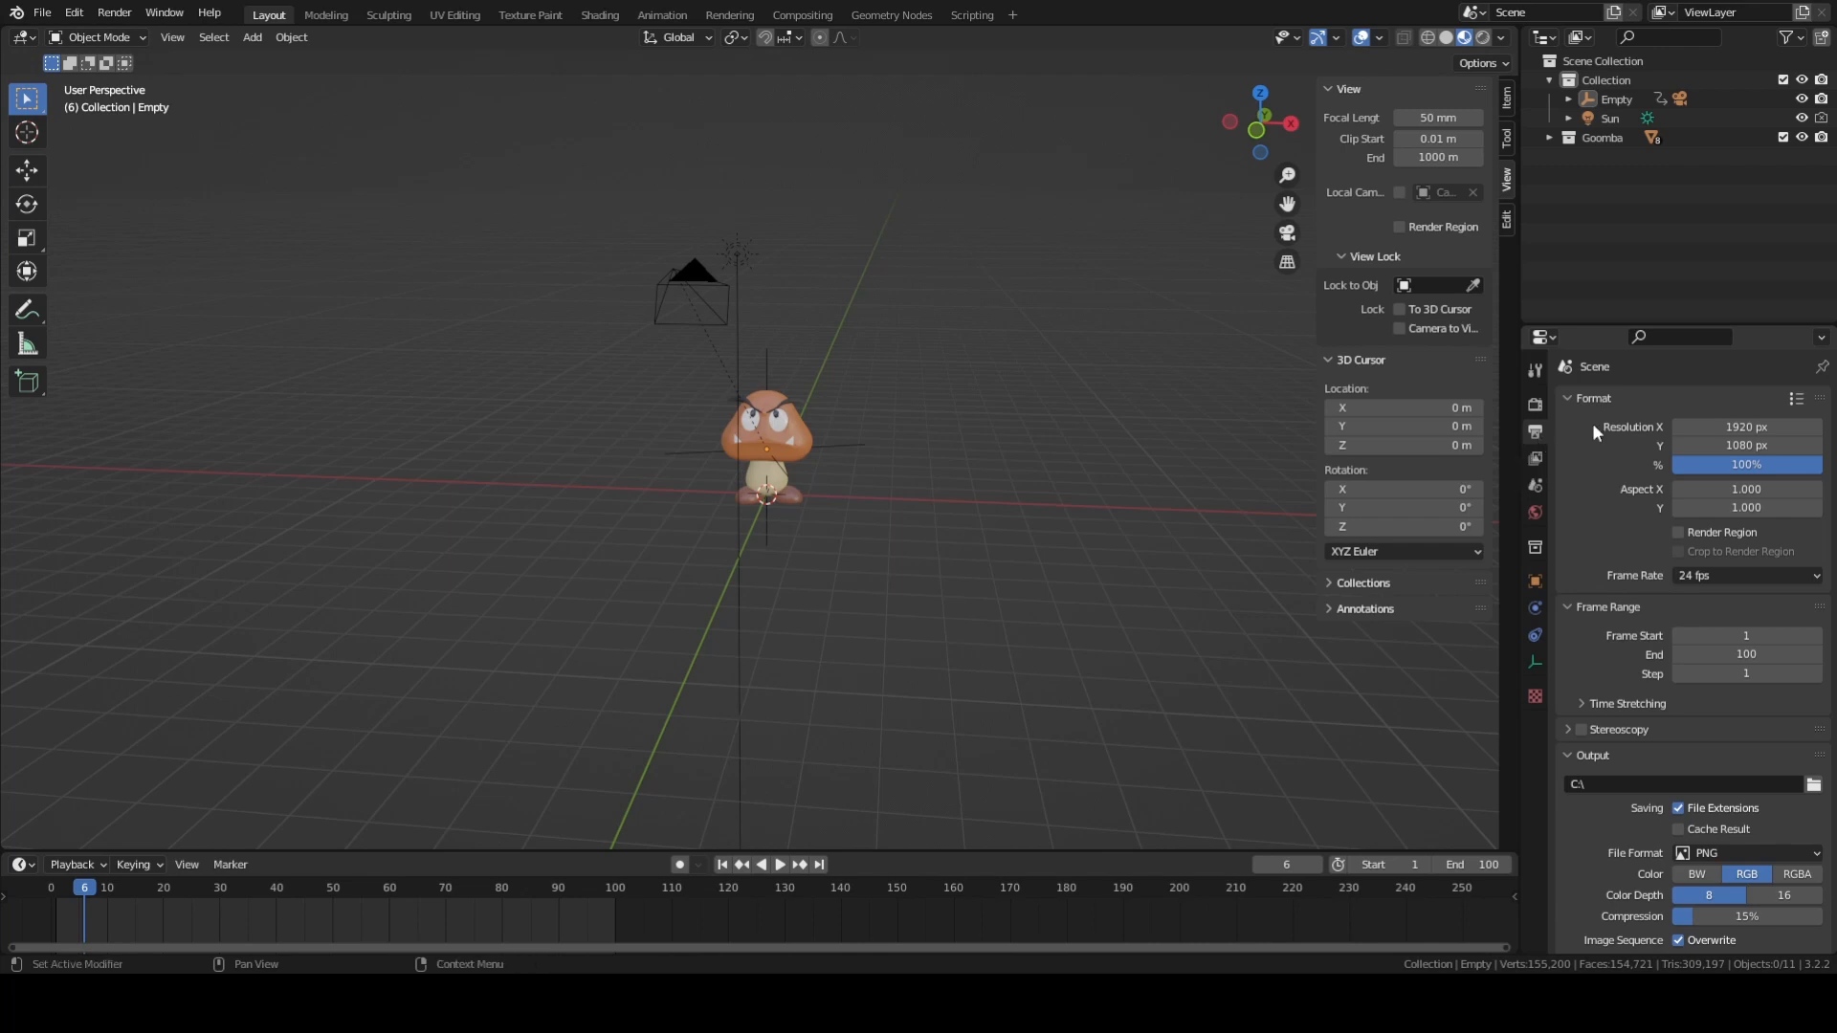
Set the output file format to FFmpeg Video.
scroll(1592, 419, "down", 3)
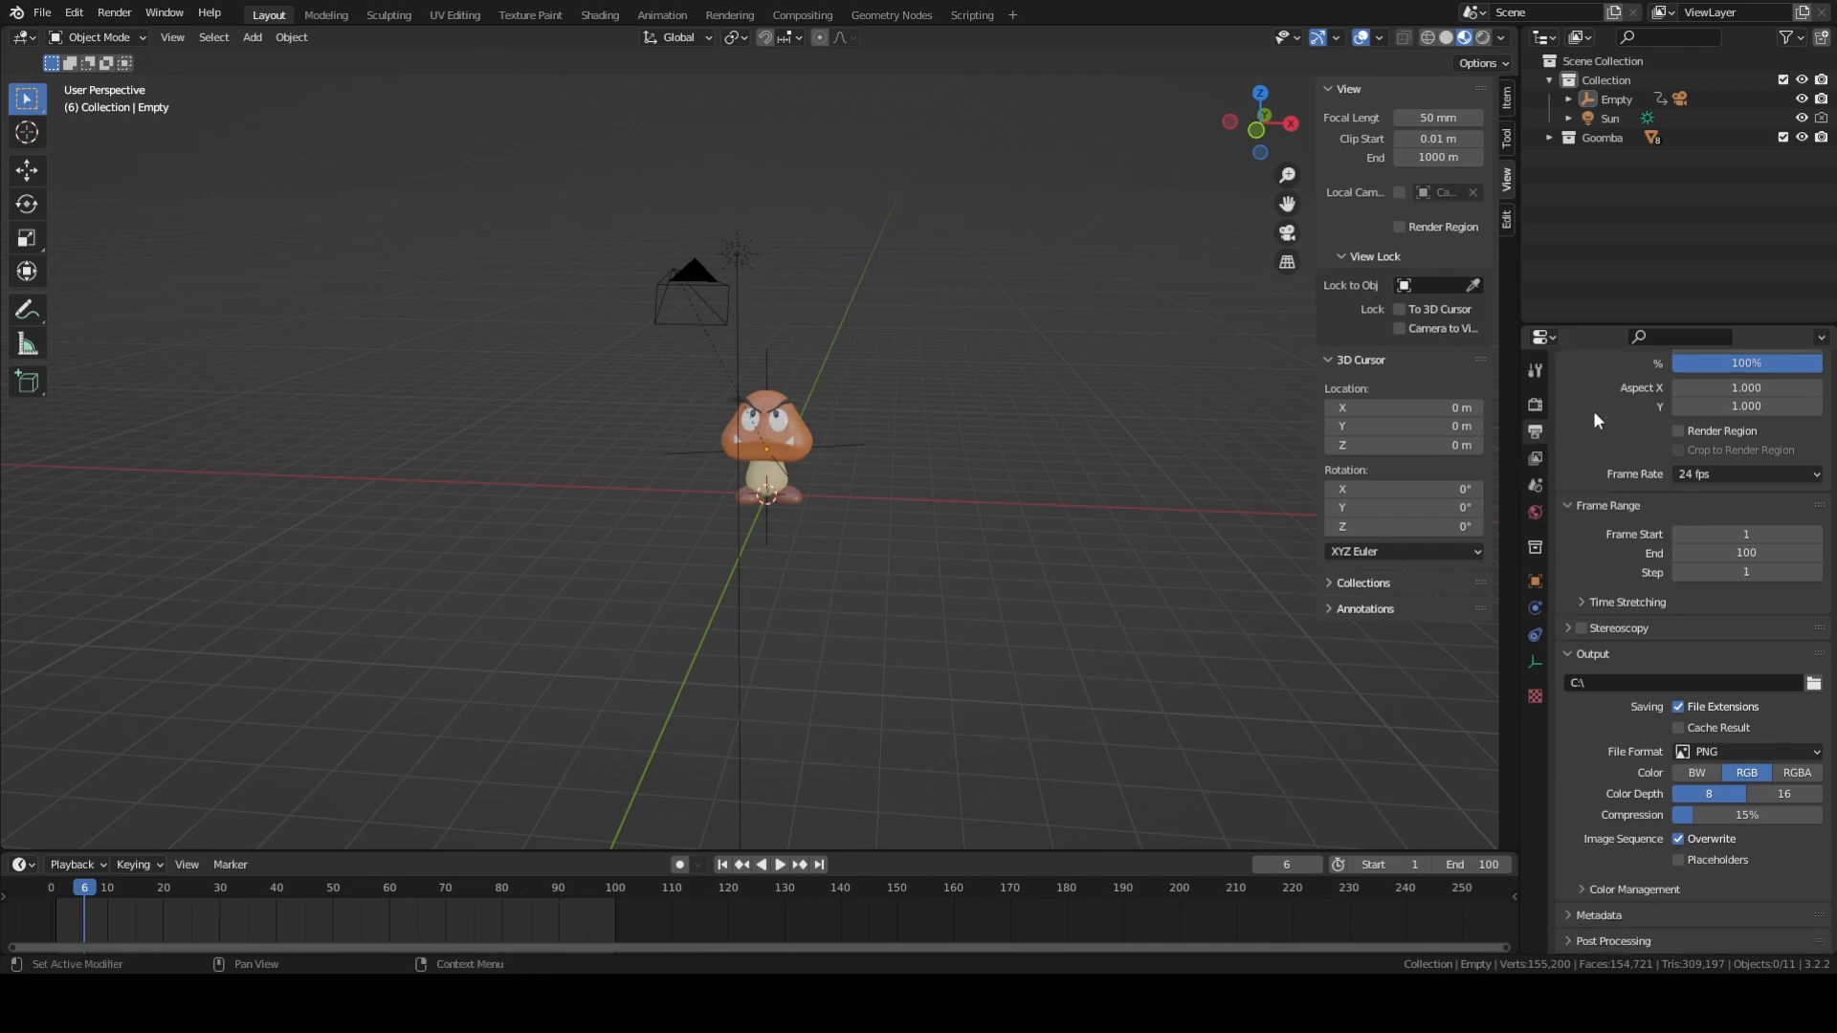
left_click(1571, 653)
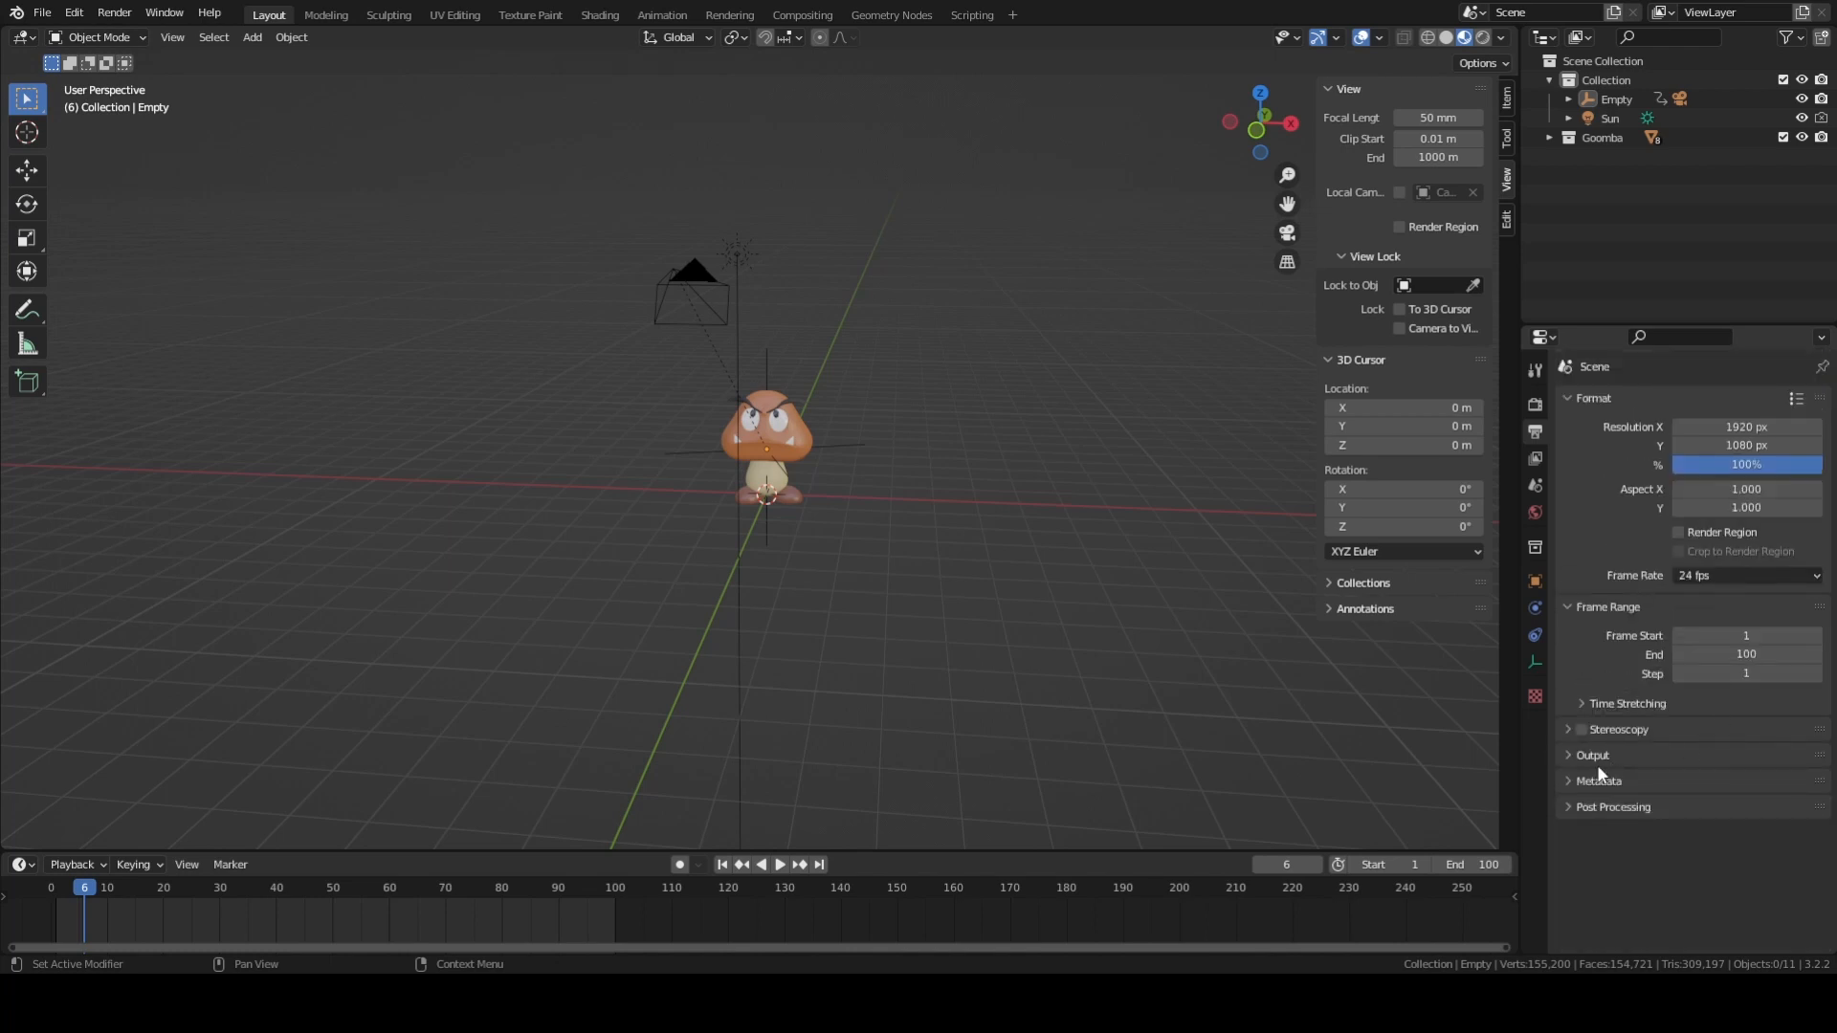
left_click(1595, 761)
scroll(1626, 669, "down", 3)
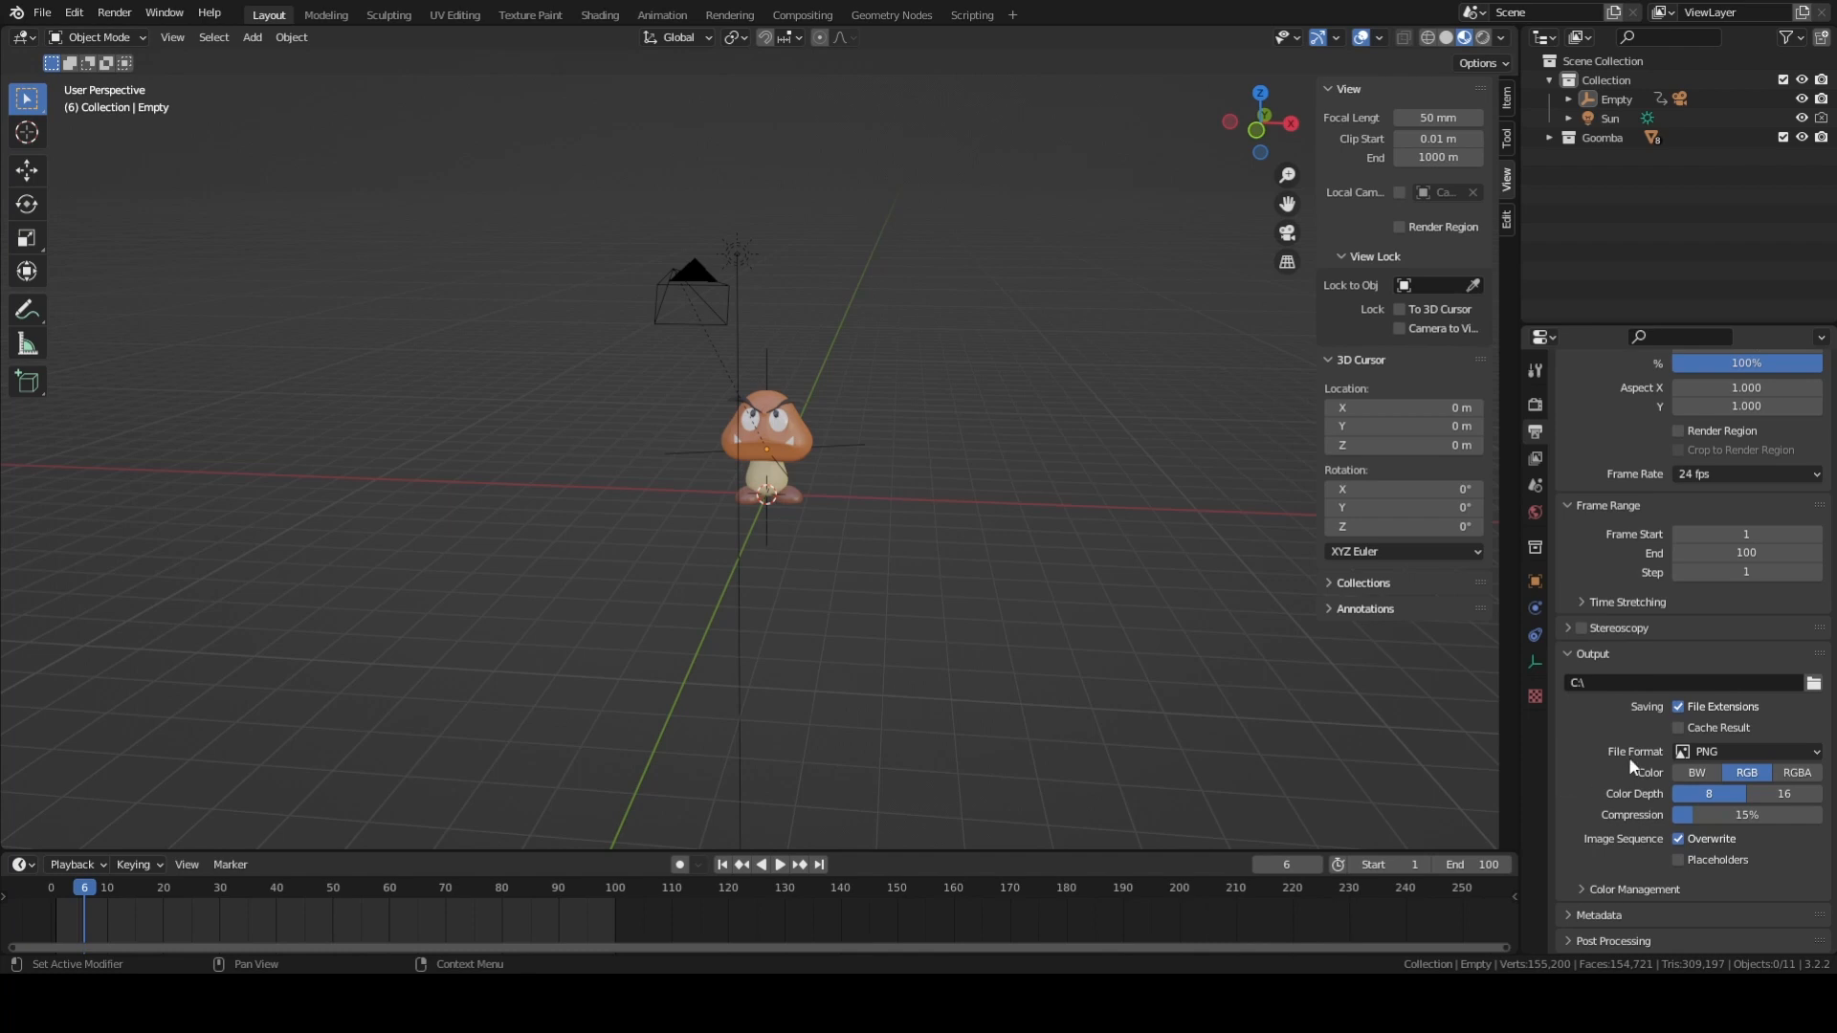
left_click(1706, 754)
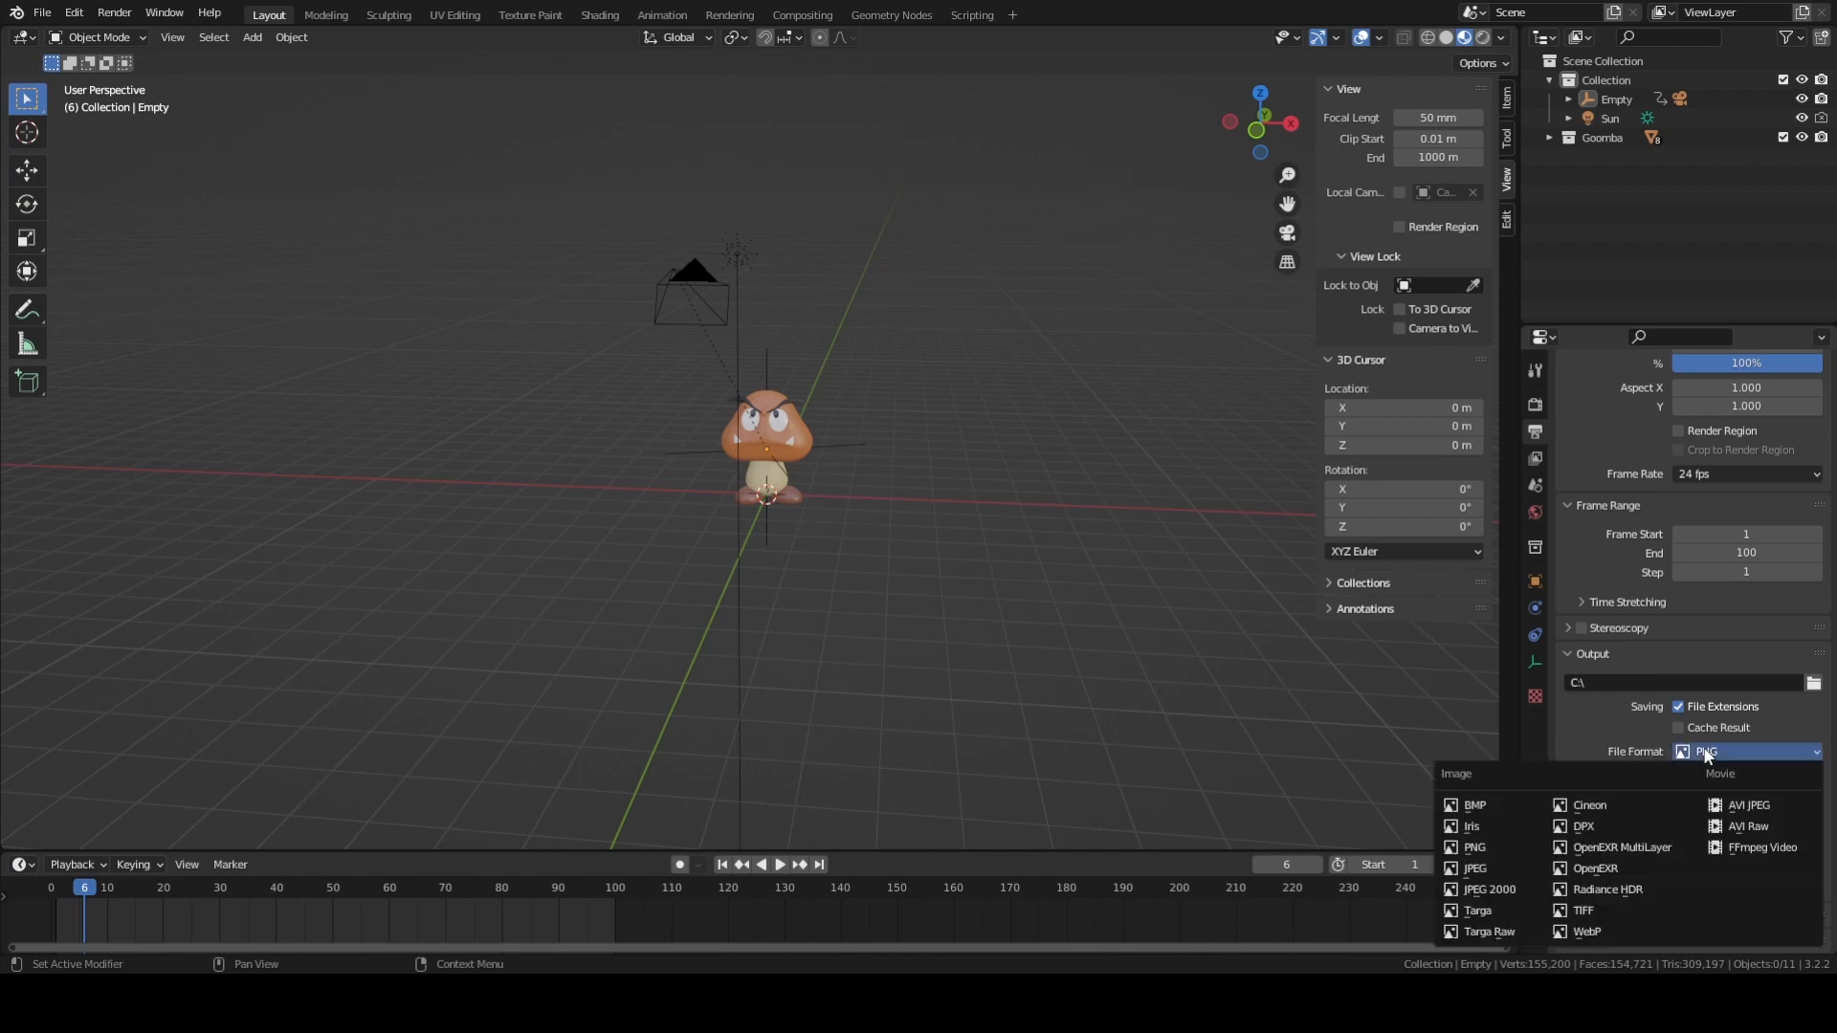
left_click(1766, 848)
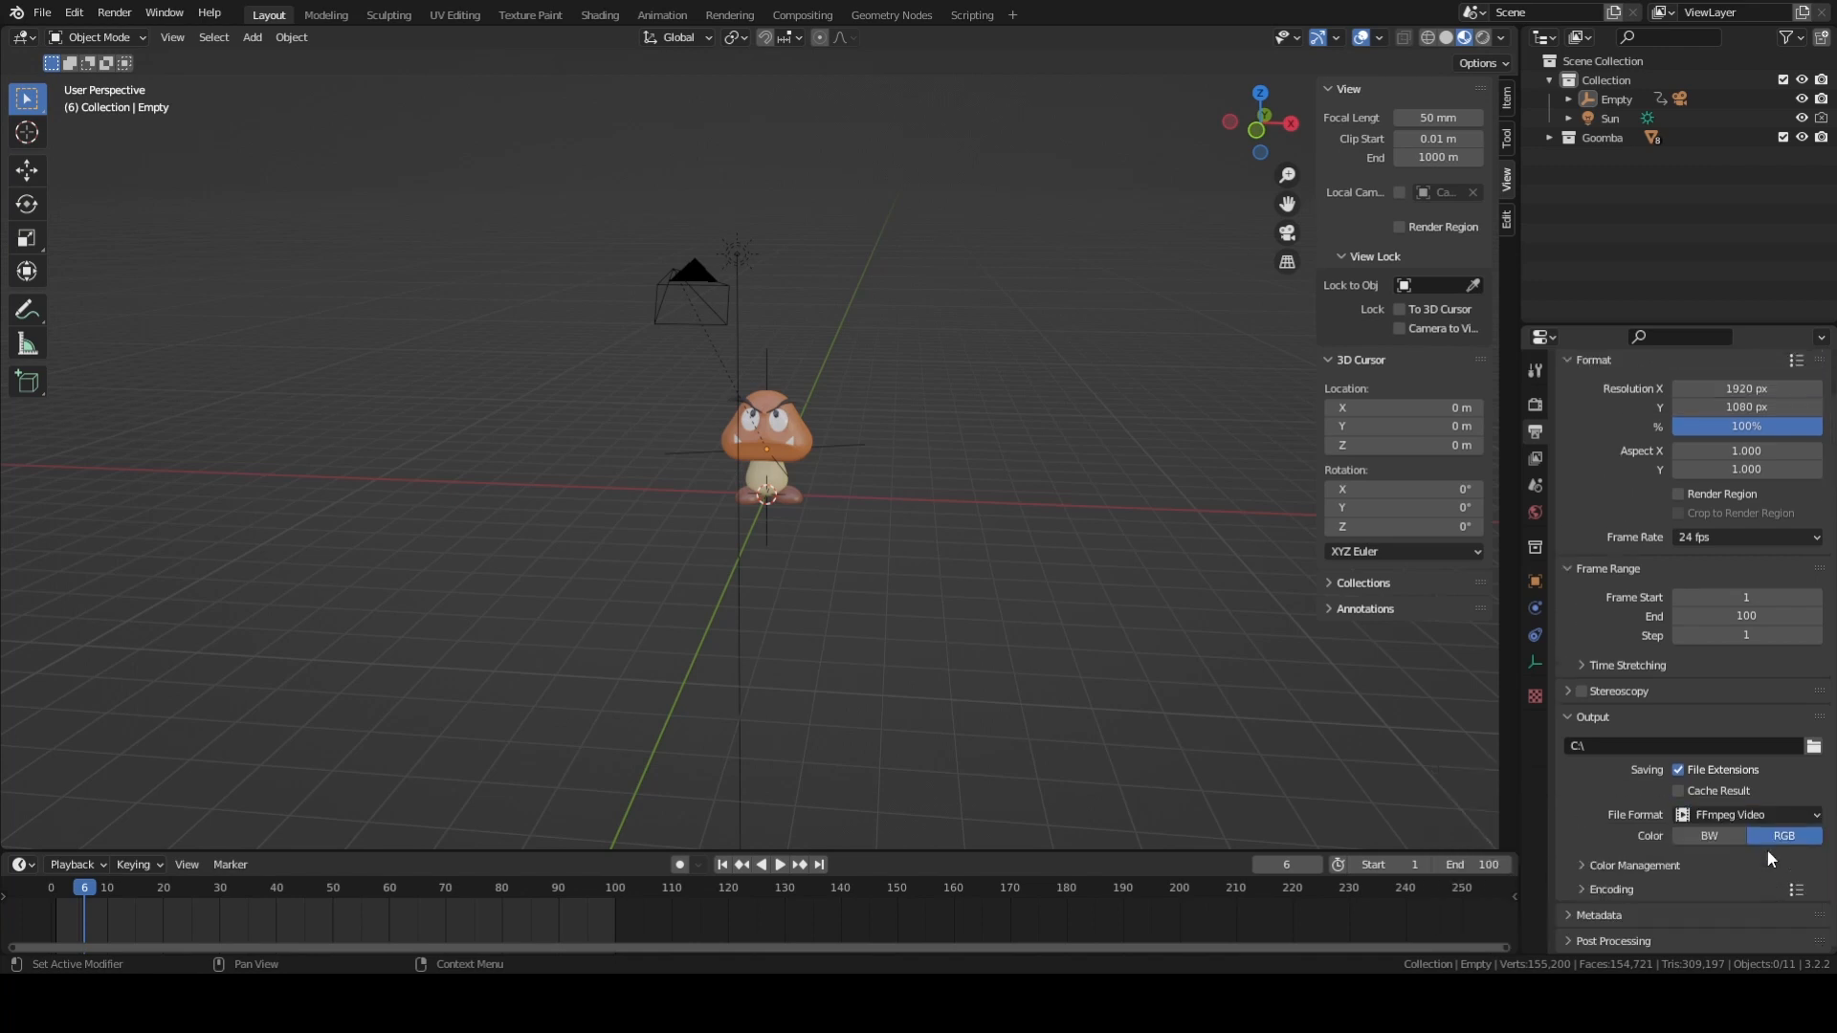
Set the container in the video encoding settings to MPEG-4.
left_click(1582, 887)
scroll(1638, 761, "down", 3)
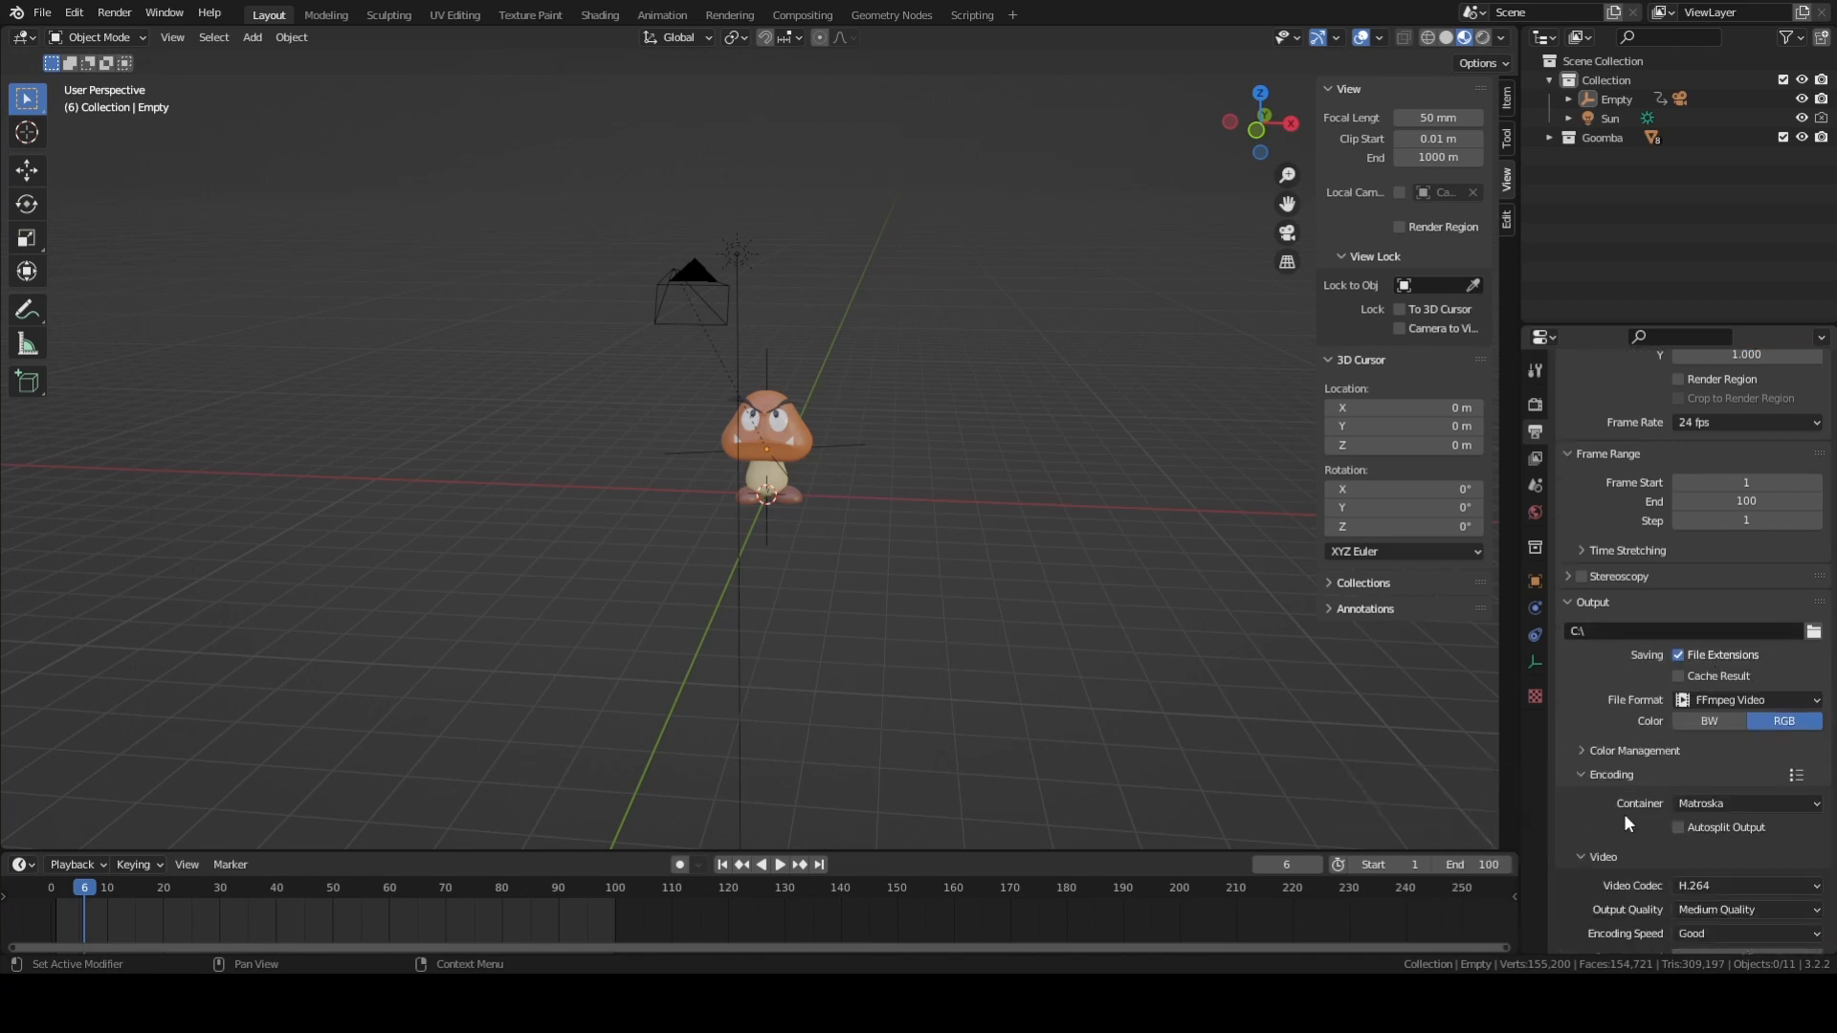
left_click(1729, 802)
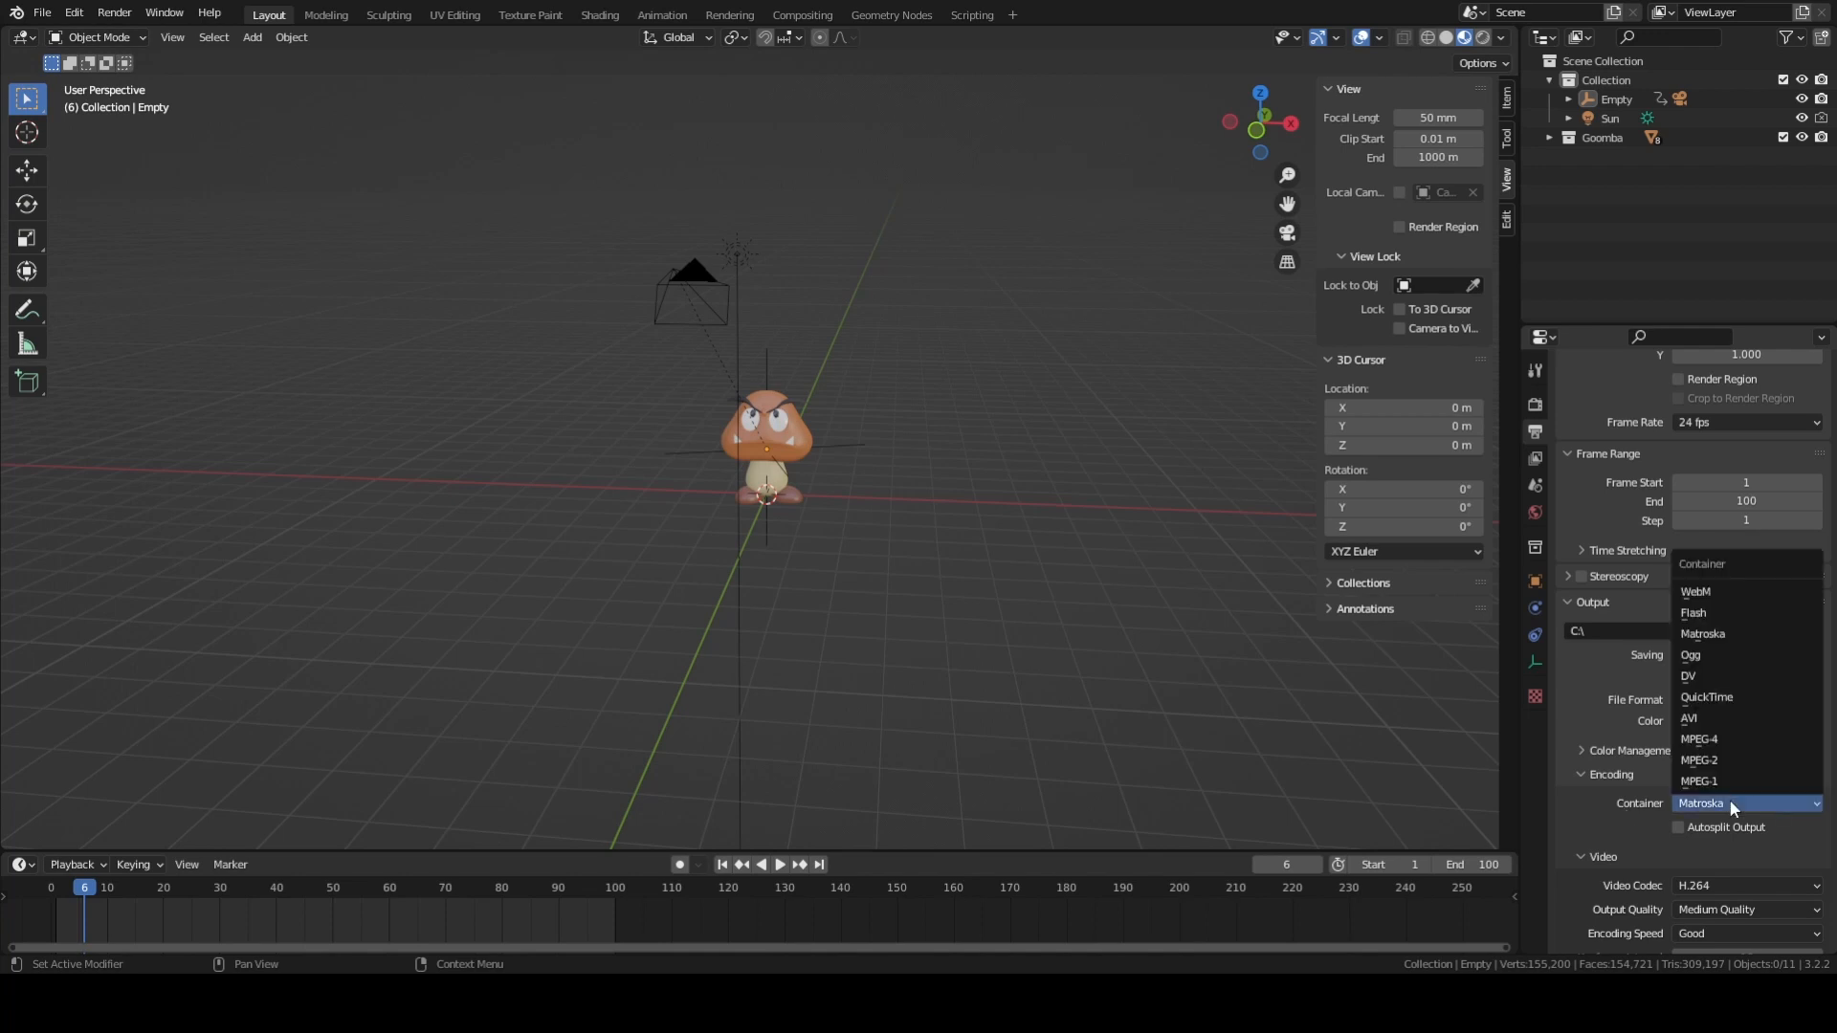
left_click(1708, 740)
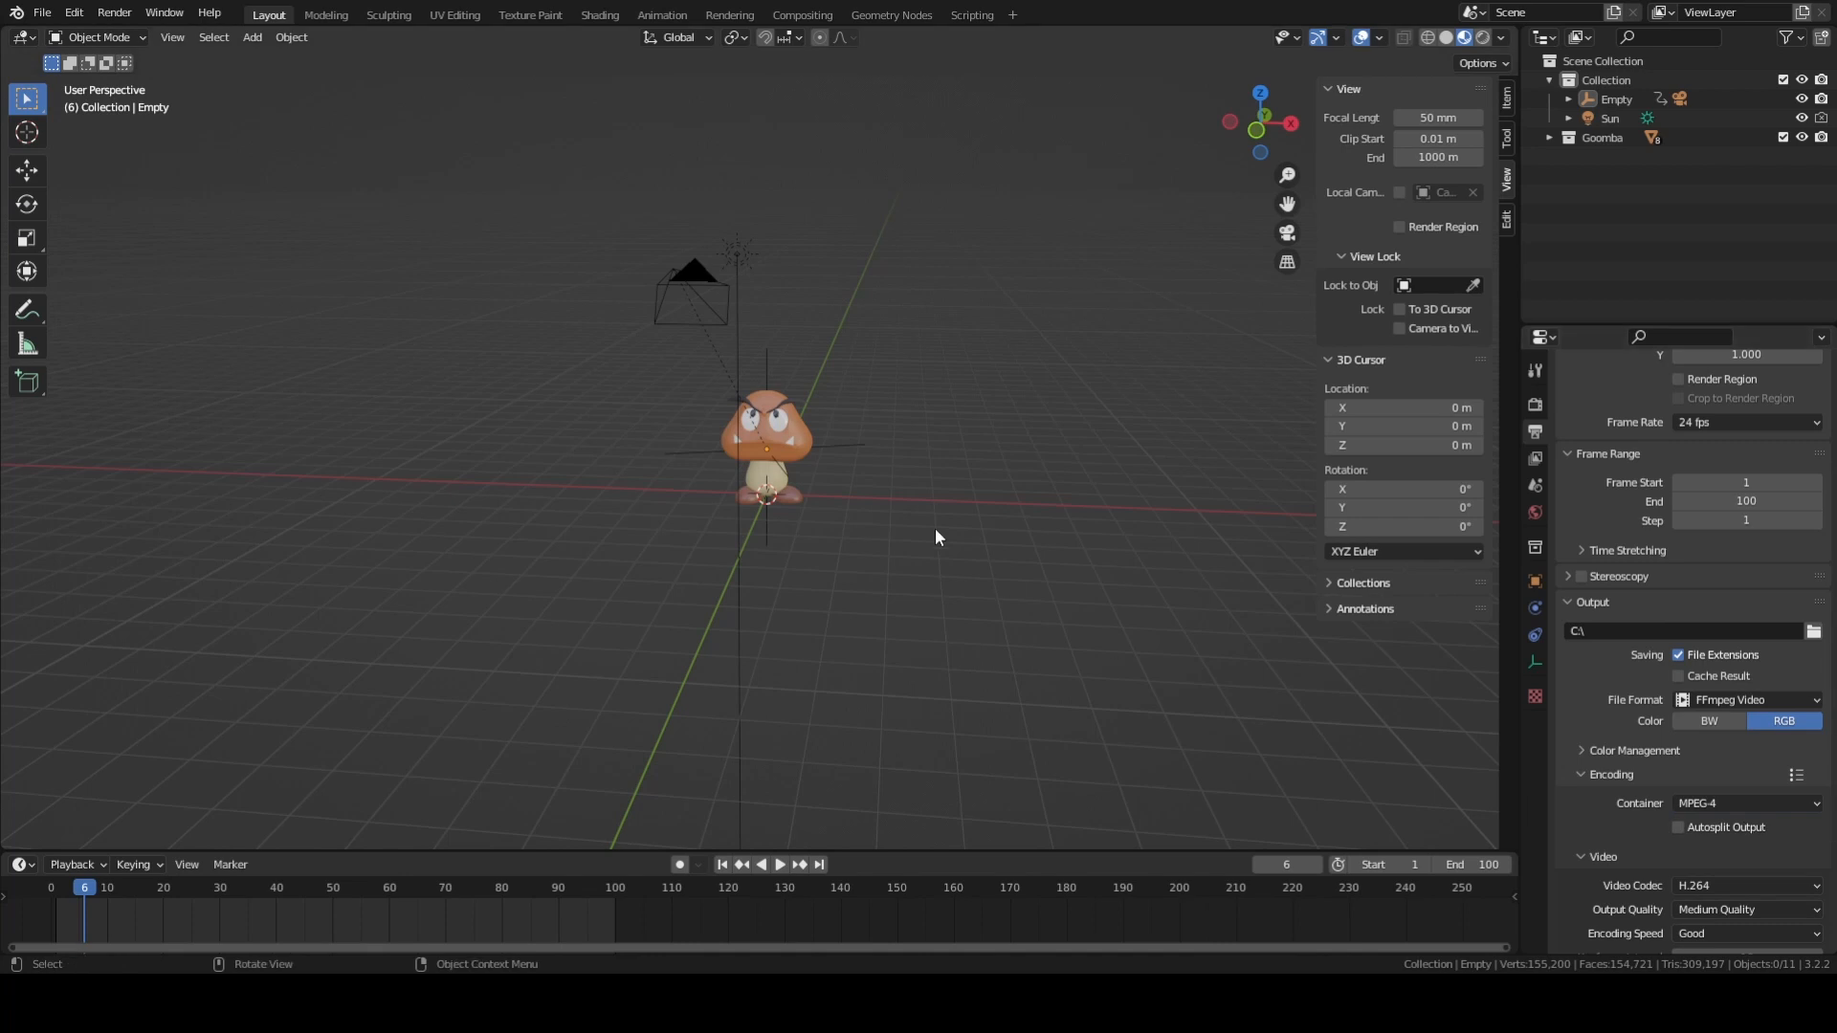
Look up the Render Animation command without starting it, and preview the turntable animation through the camera.
left_click(132, 23)
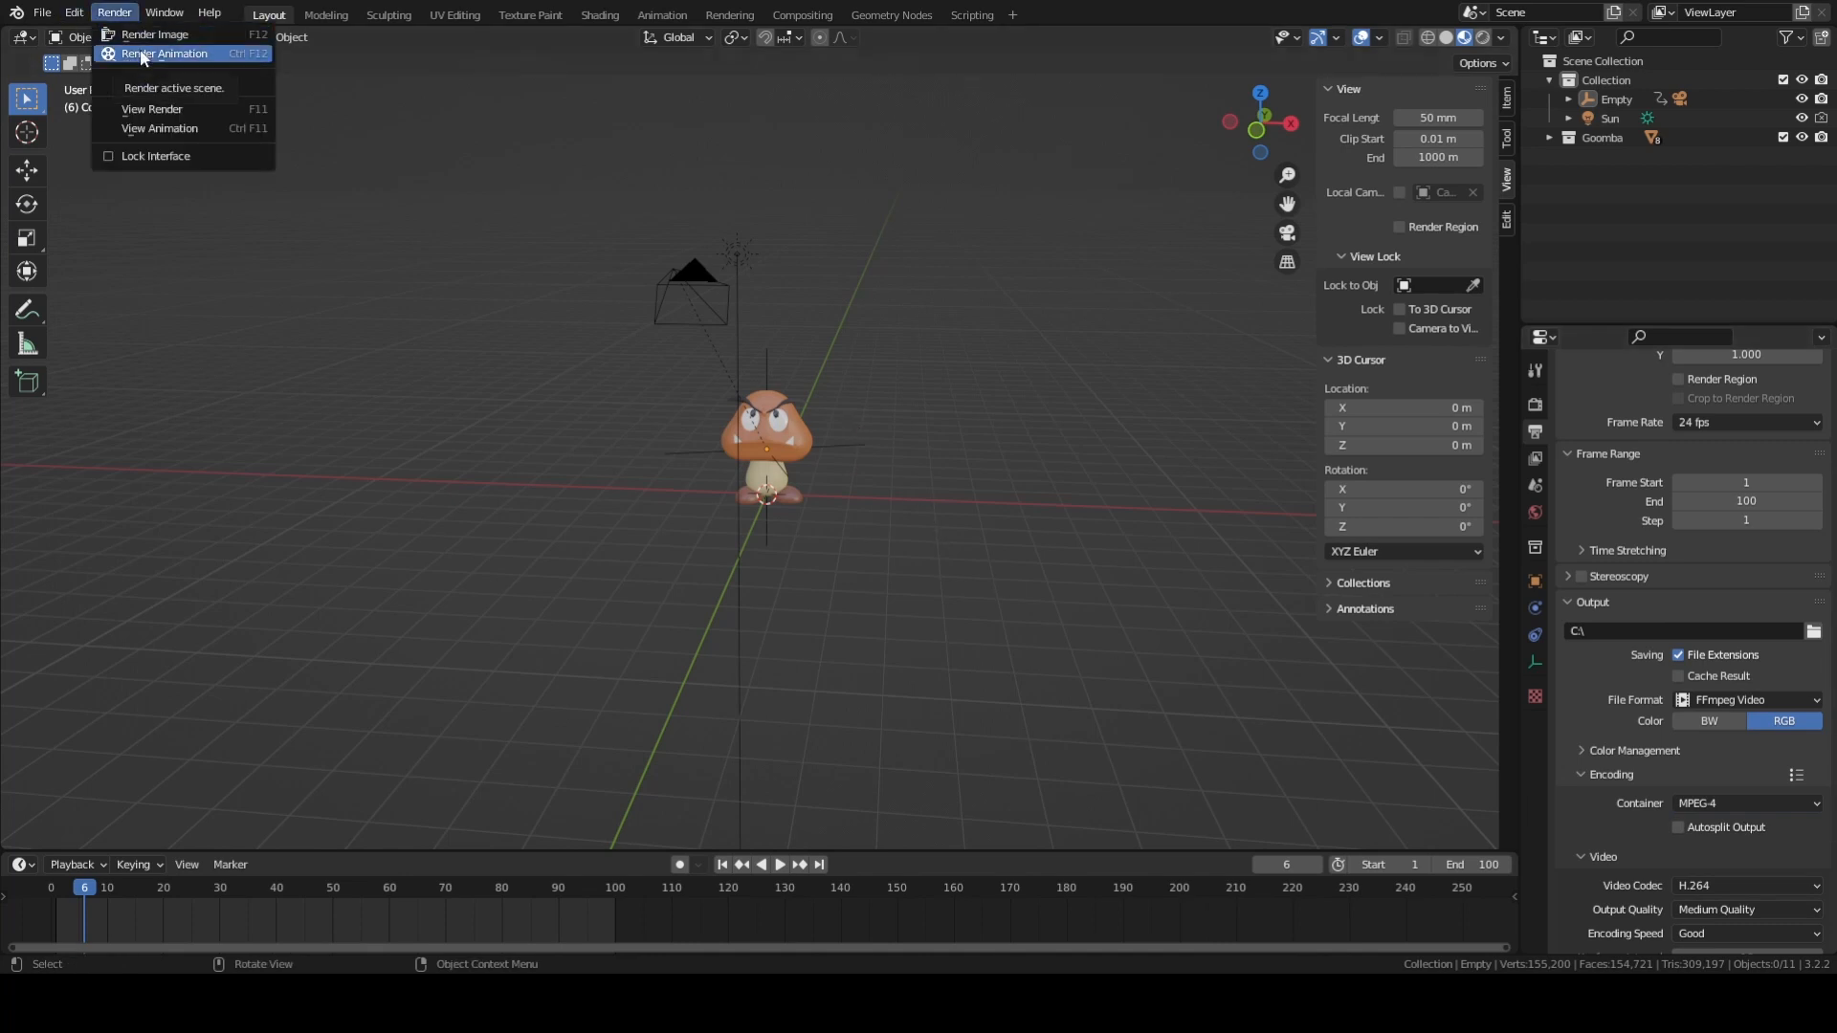
left_click(117, 13)
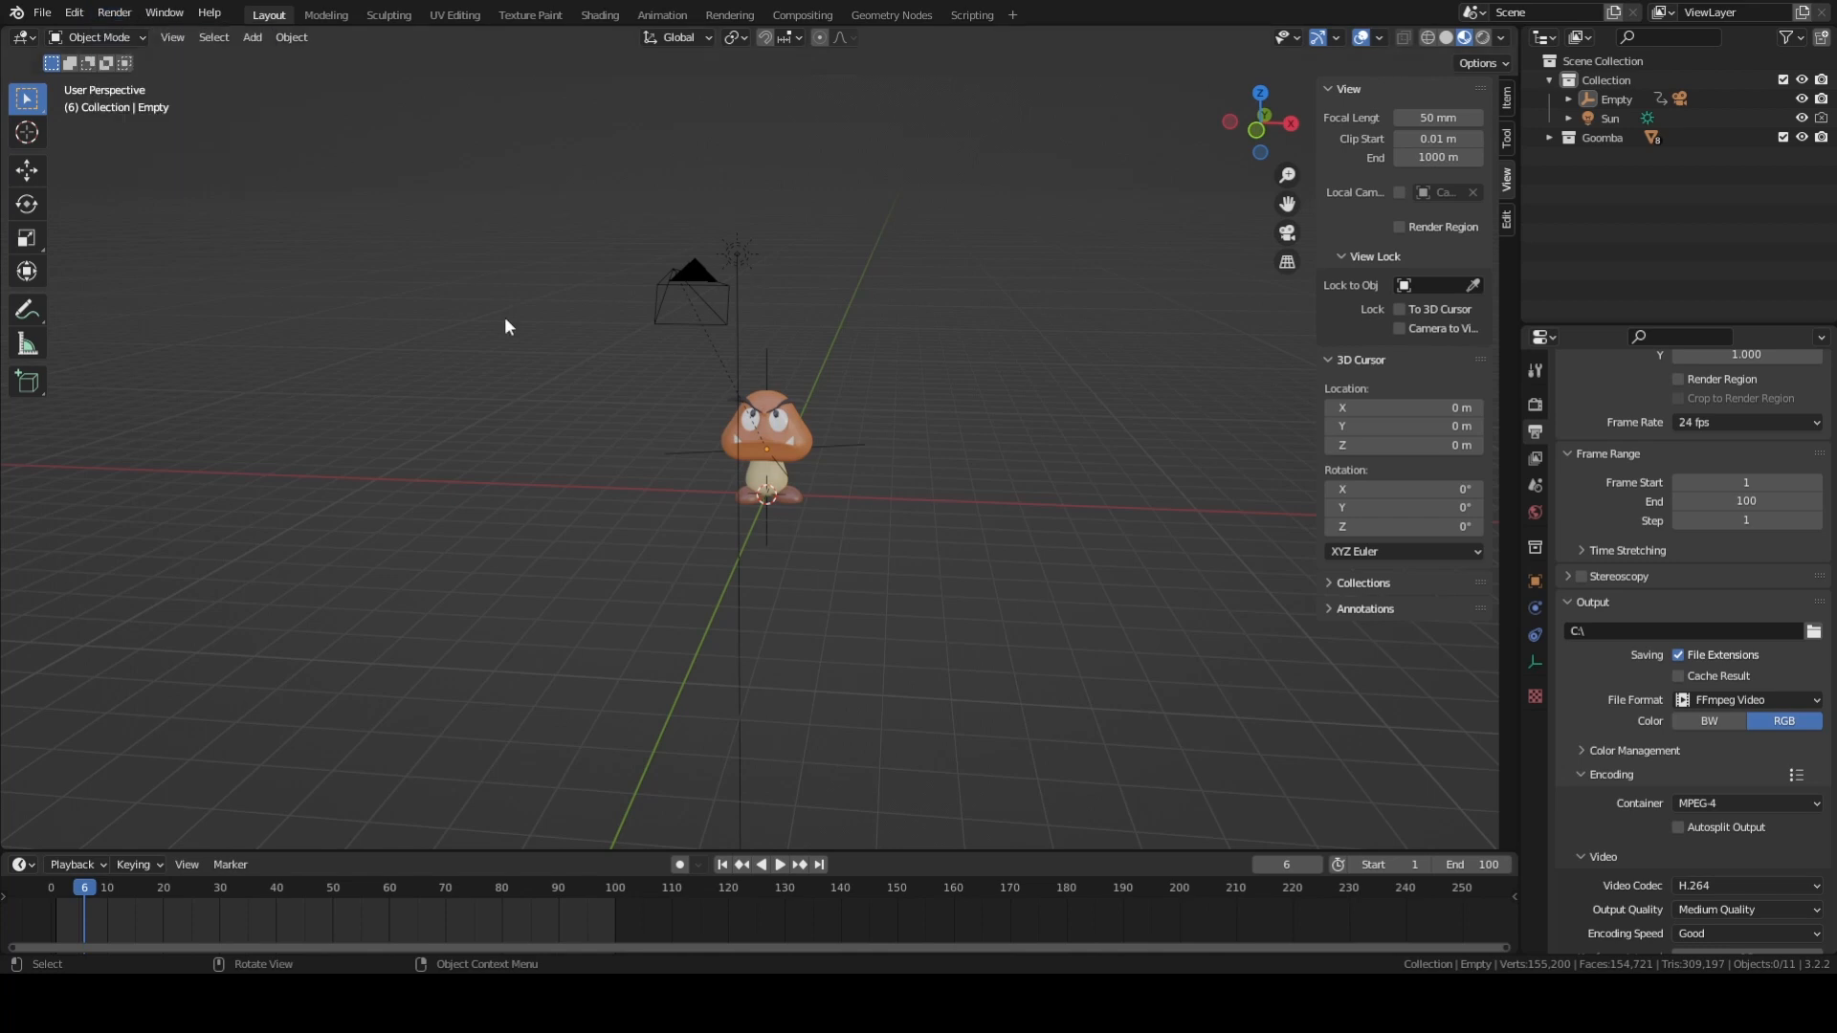
key("KP_0")
key("space")
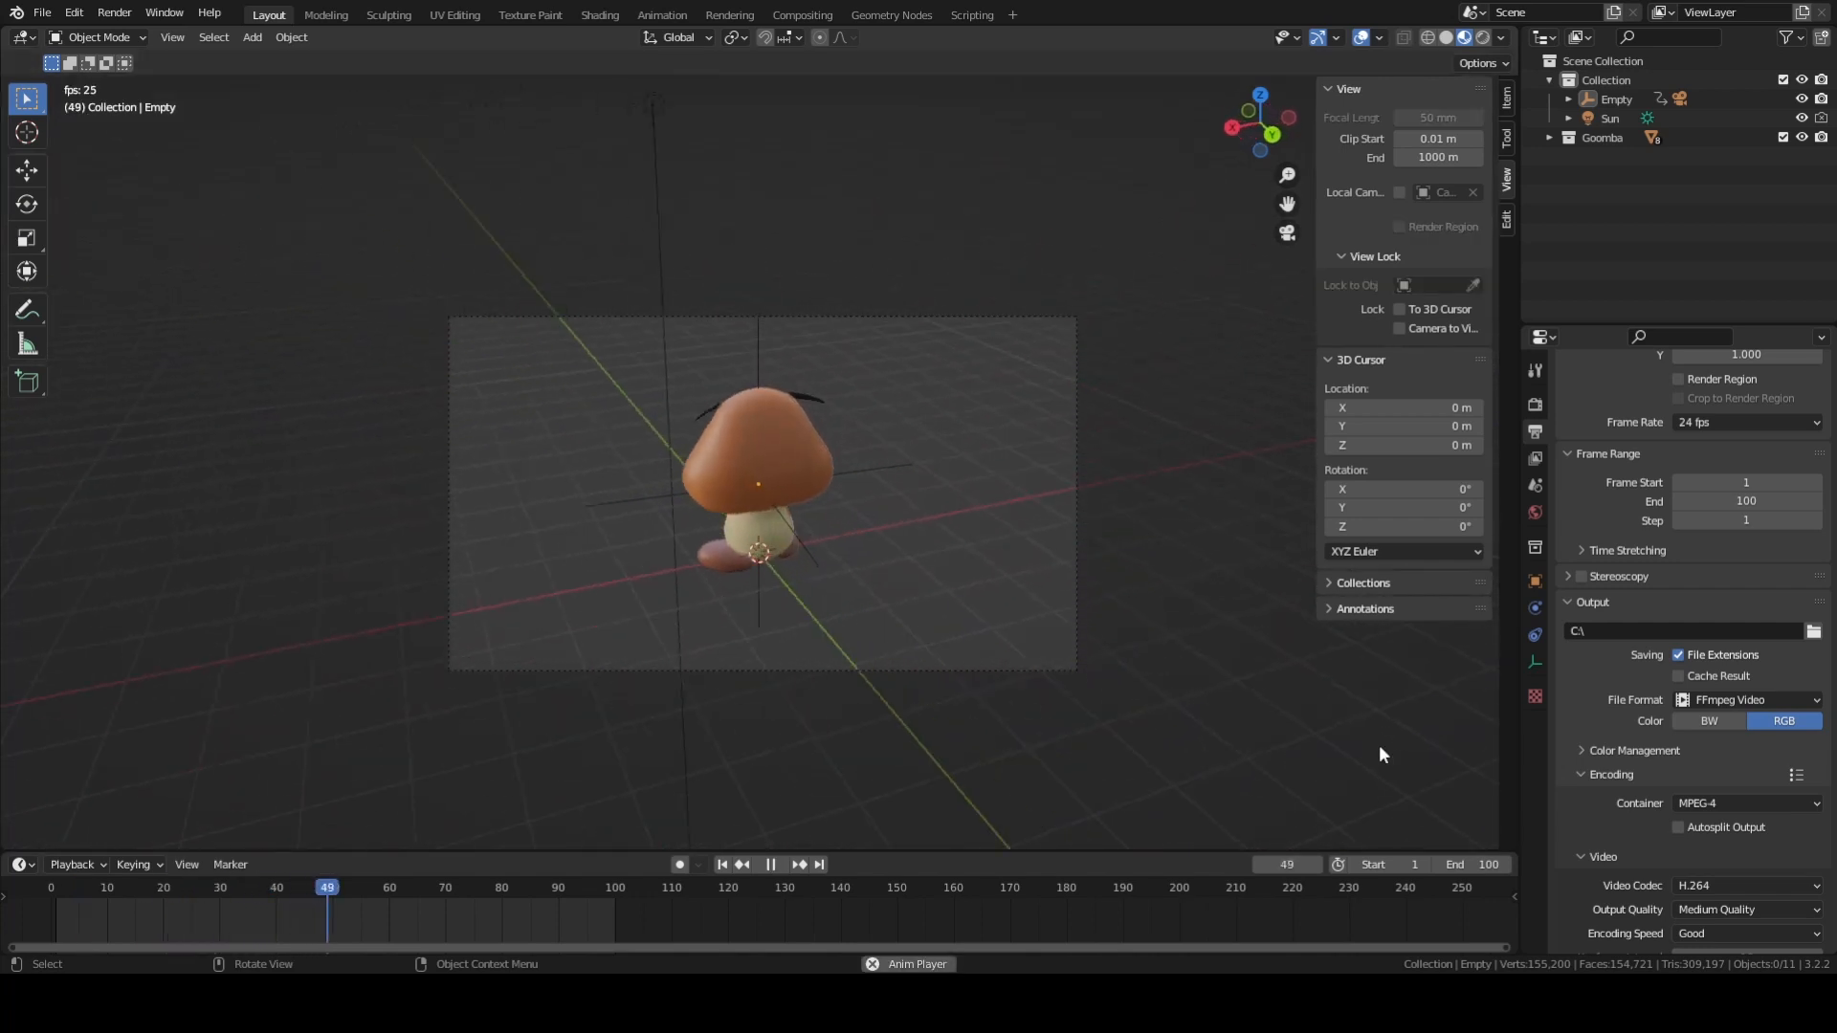